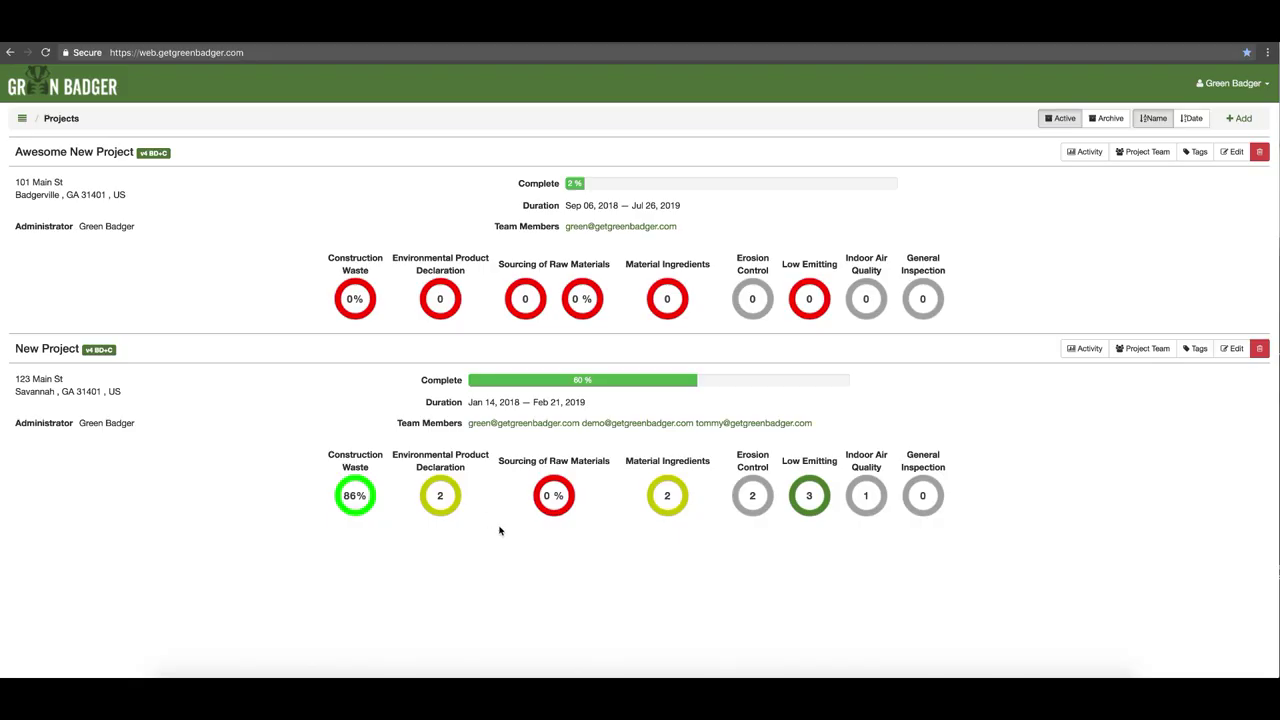
# Open New Project's MRc2-4 sustainable materials log and check the options of the tag filter.
pyautogui.click(552, 498)
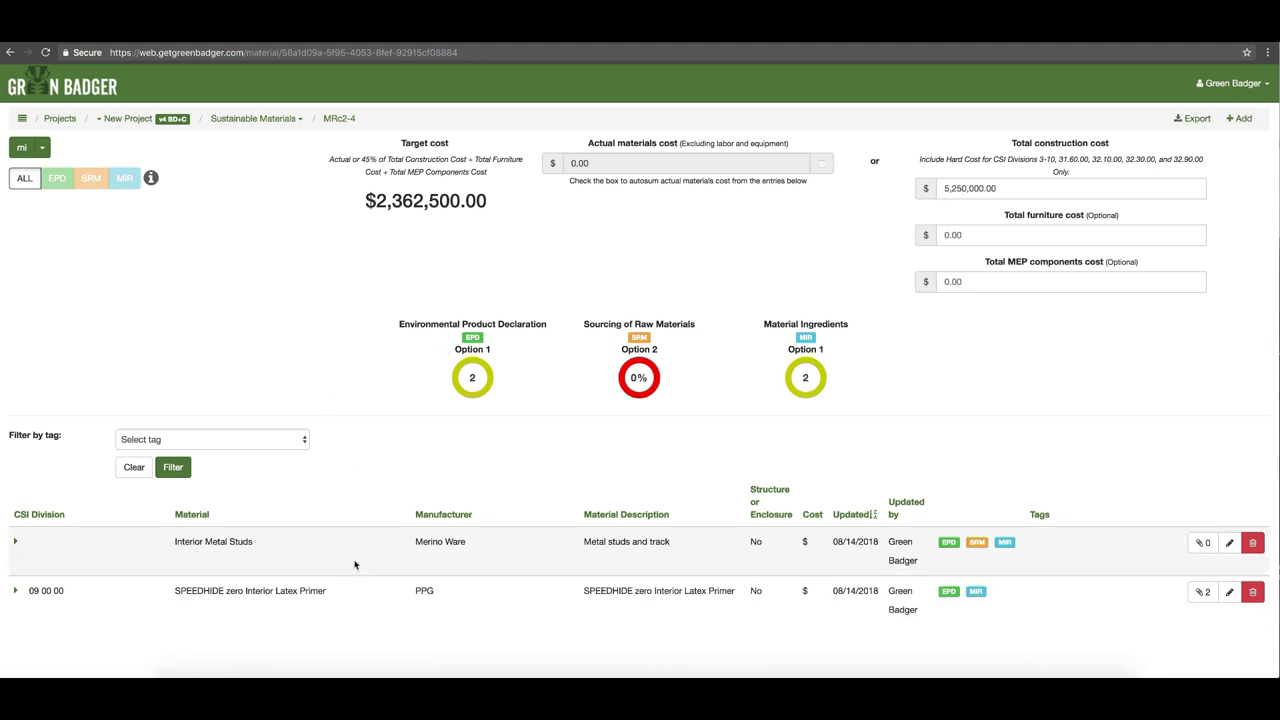
pyautogui.click(306, 440)
pyautogui.click(305, 440)
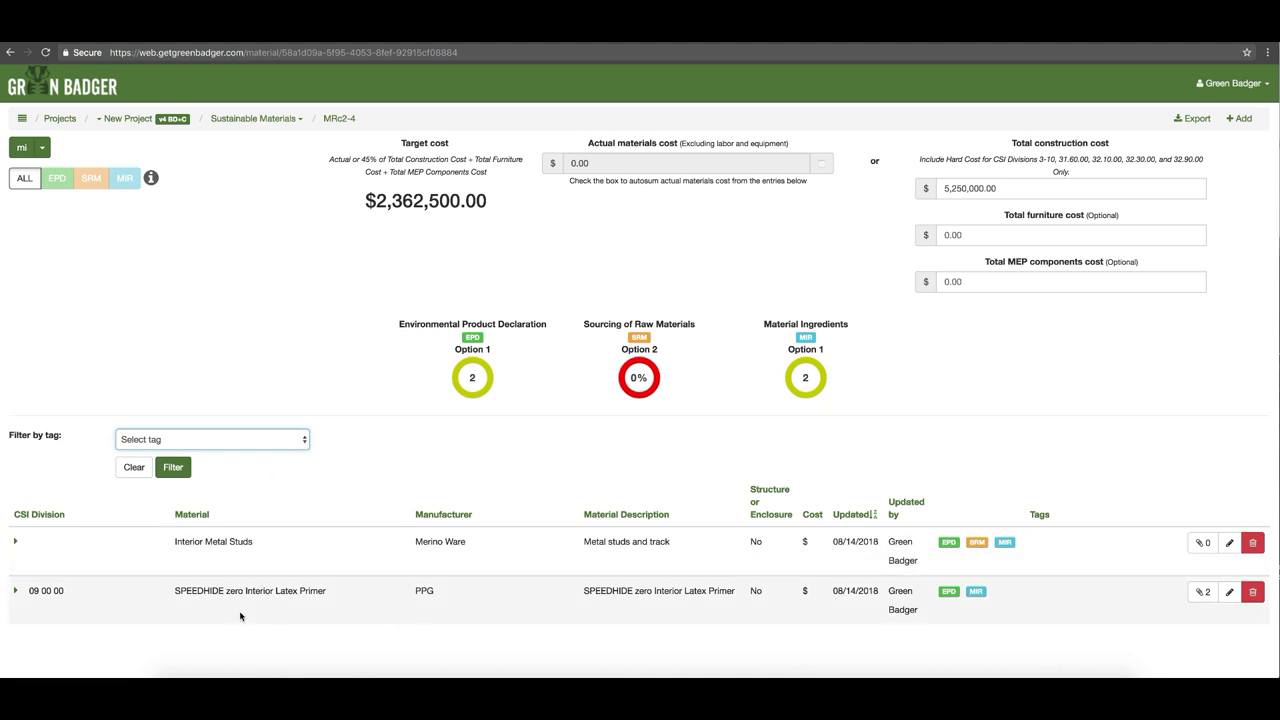
# Review the details of the SPEEDHIDE zero Interior Latex Primer entry and view its attached EPD10074.pdf.
pyautogui.click(16, 591)
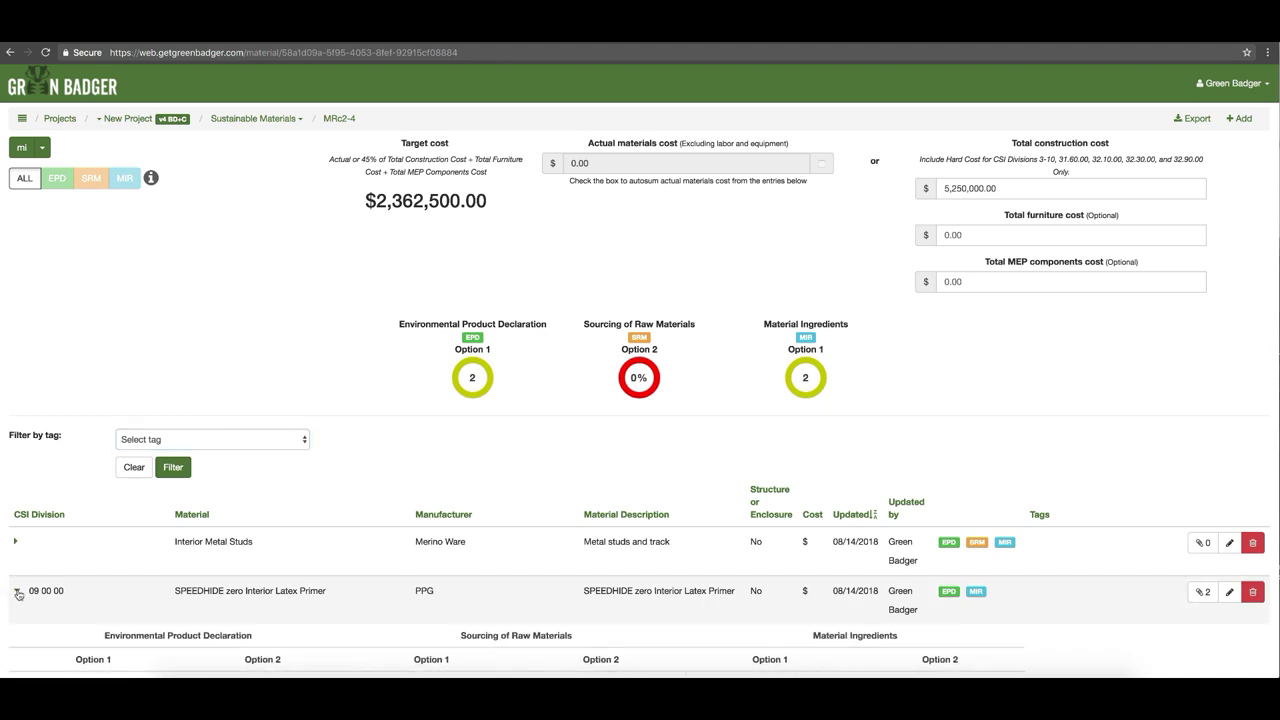
pyautogui.scroll(-2, 17, 592)
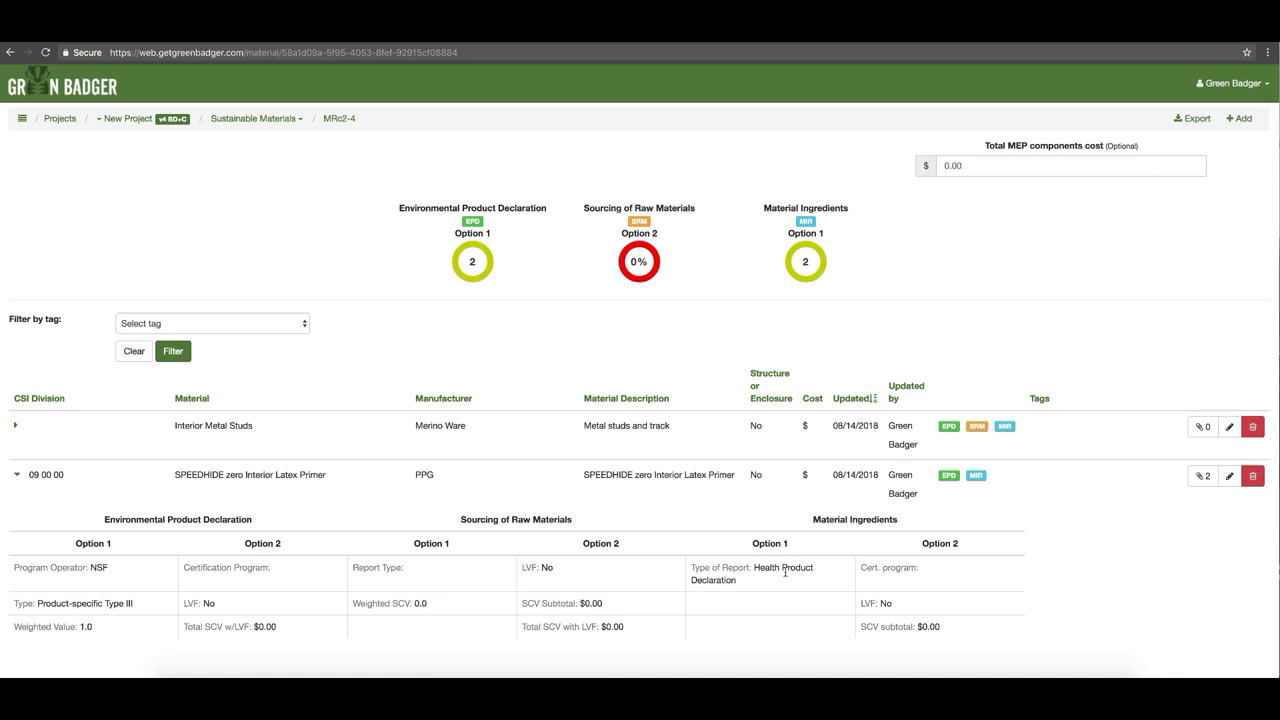
pyautogui.click(1203, 478)
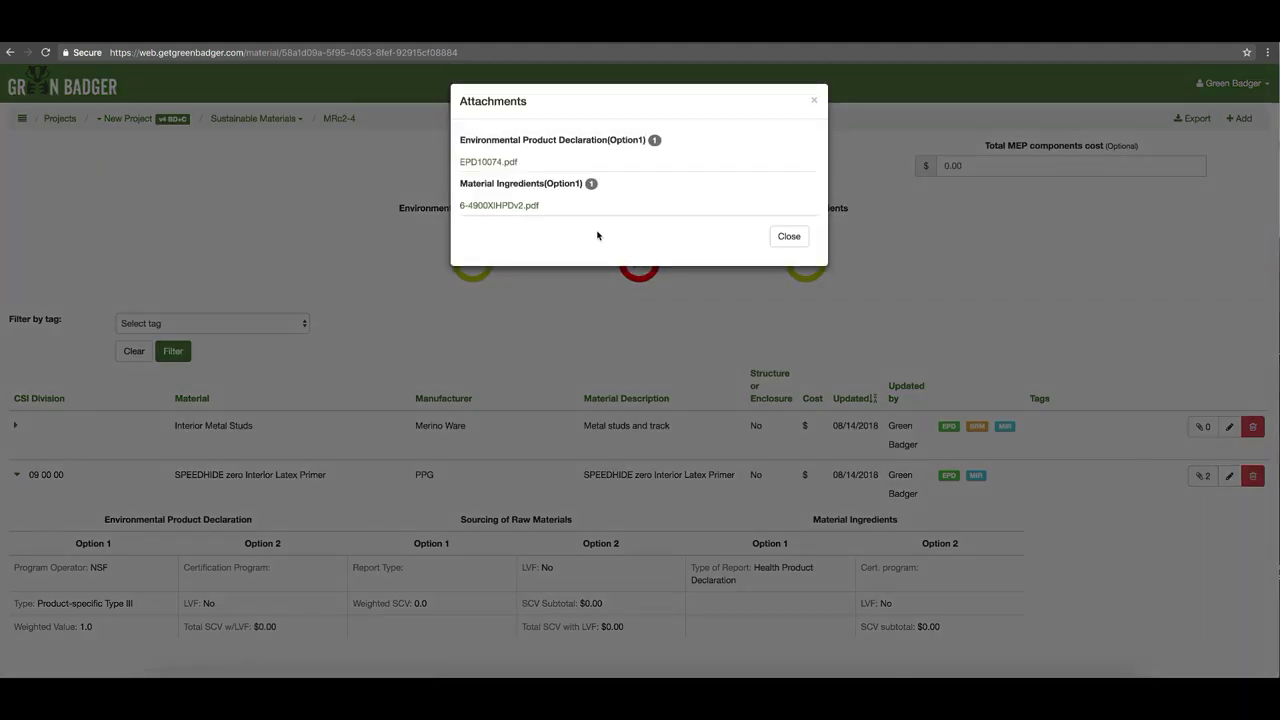
pyautogui.click(489, 161)
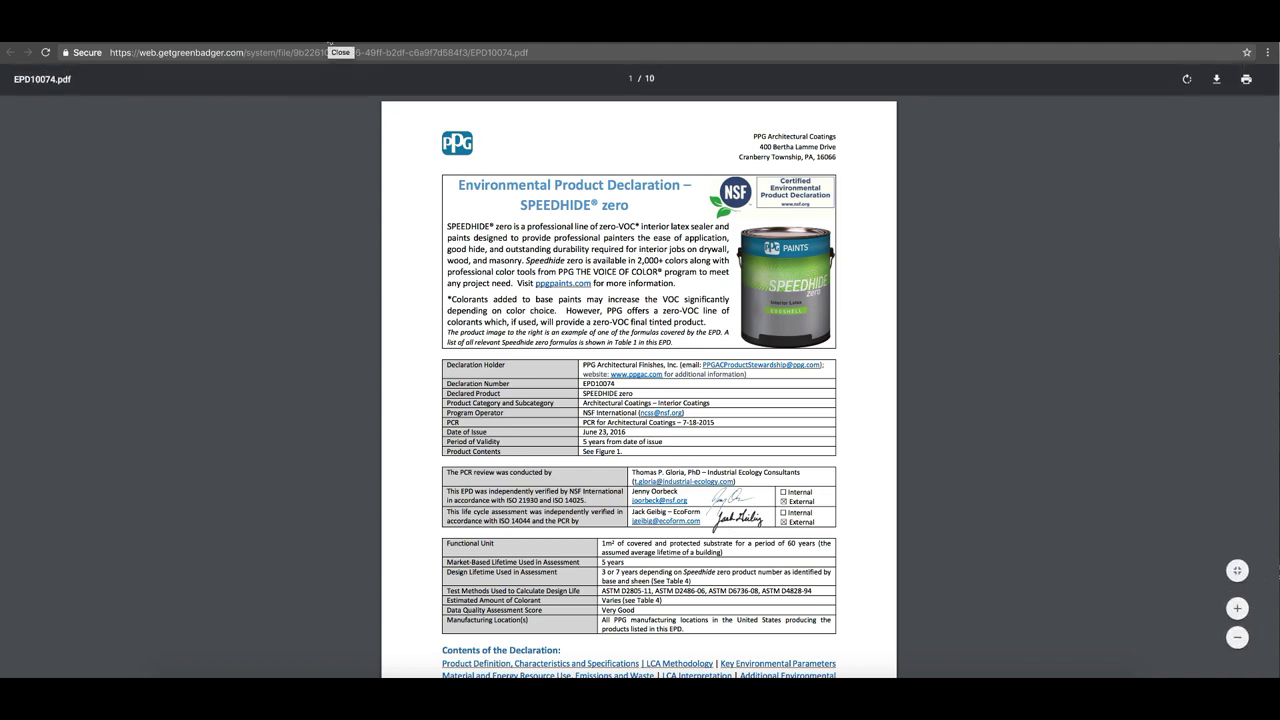
pyautogui.click(330, 41)
pyautogui.click(785, 232)
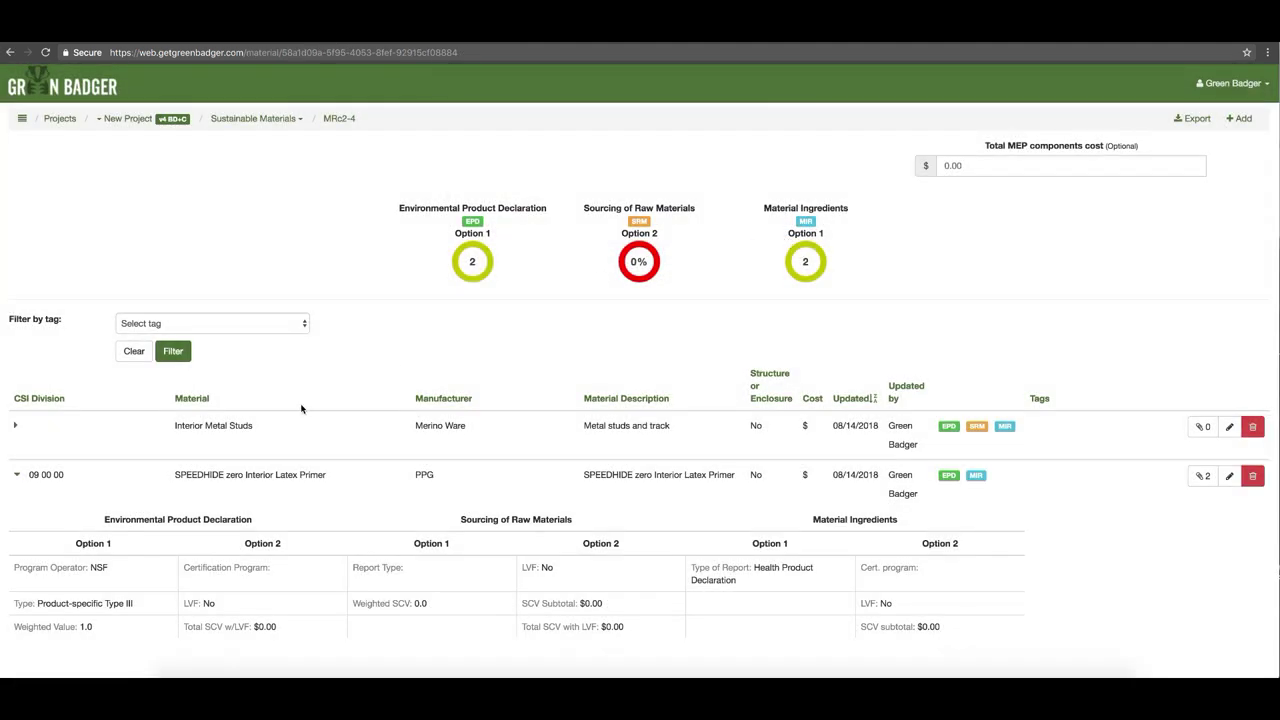
pyautogui.click(16, 479)
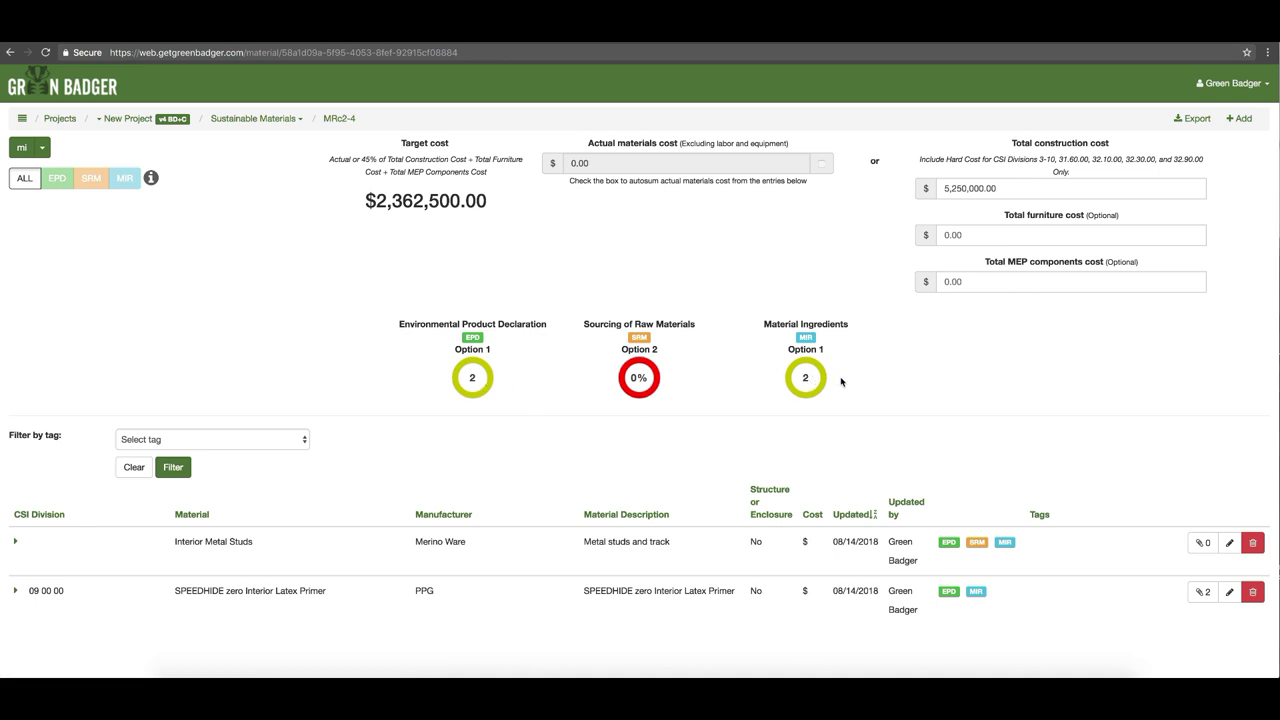
# Search the sustainable materials for "paints" and expand the details of Ardagh Paint Can and SPEEDHIDE ZERO INTERIOR ZERO VOC LATEX FLAT.
pyautogui.click(1241, 121)
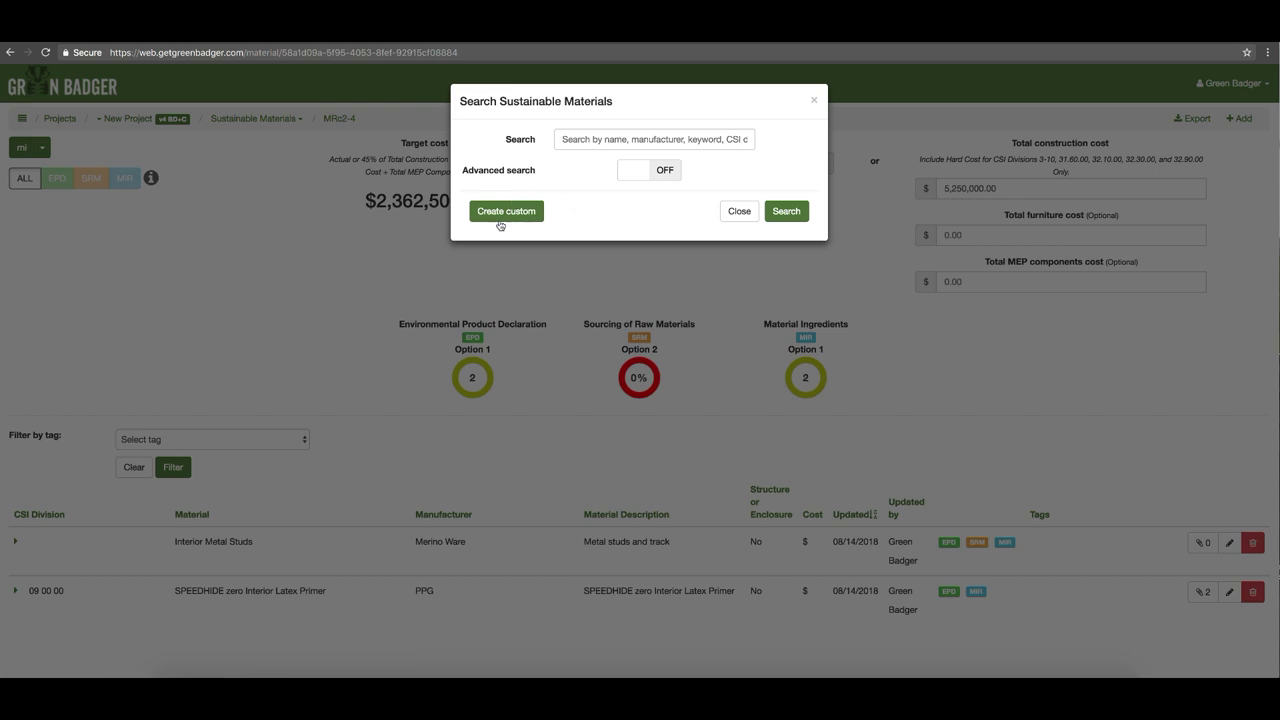
pyautogui.click(575, 140)
pyautogui.write('paints')
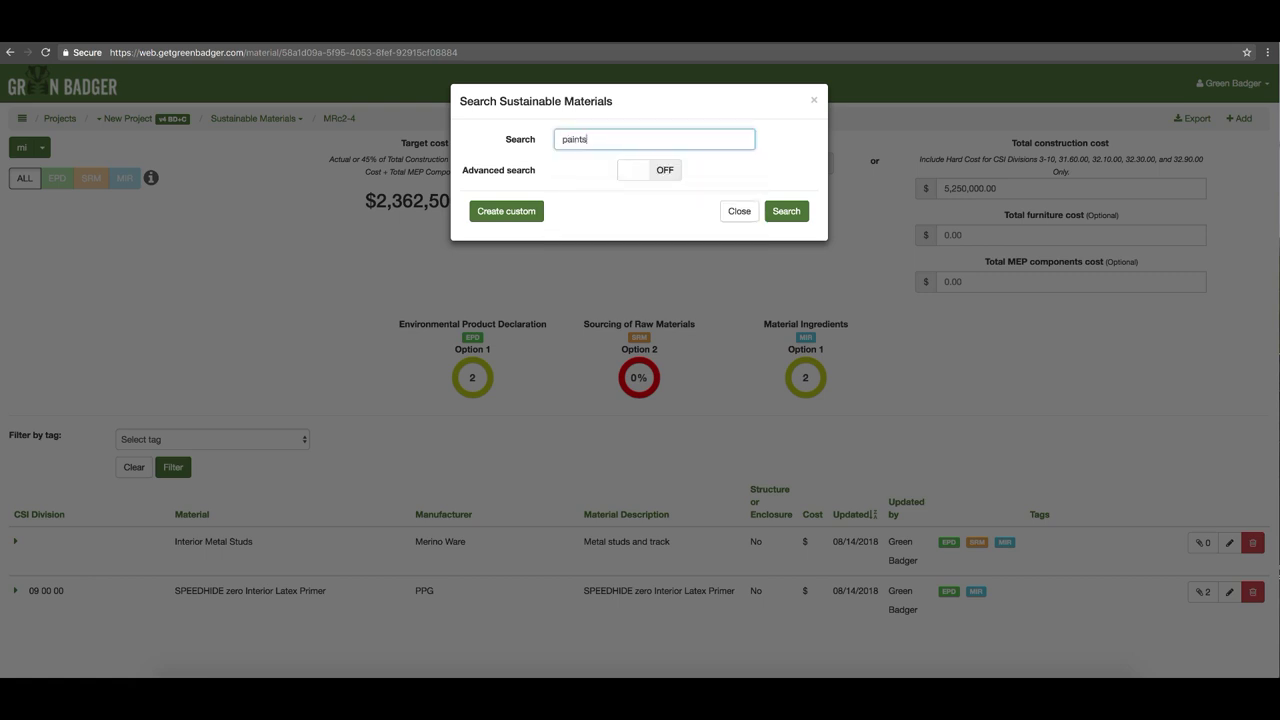
pyautogui.press('Return')
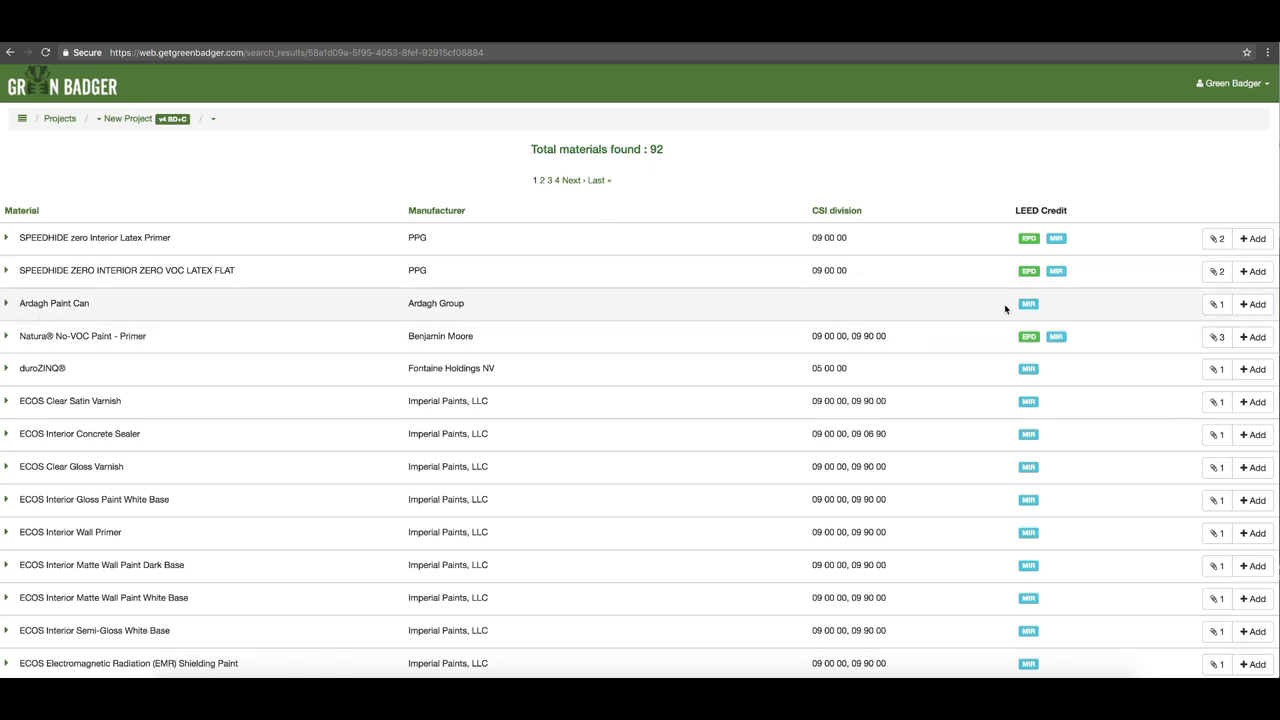
pyautogui.click(8, 304)
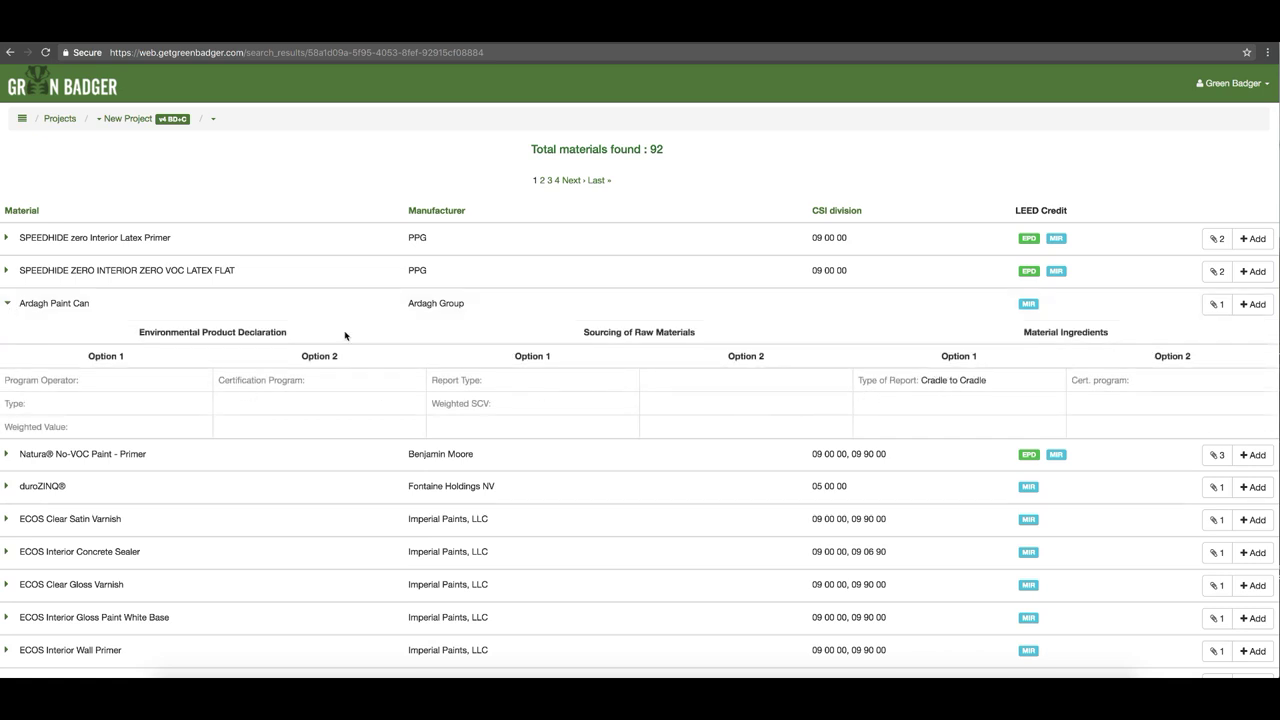
pyautogui.click(7, 271)
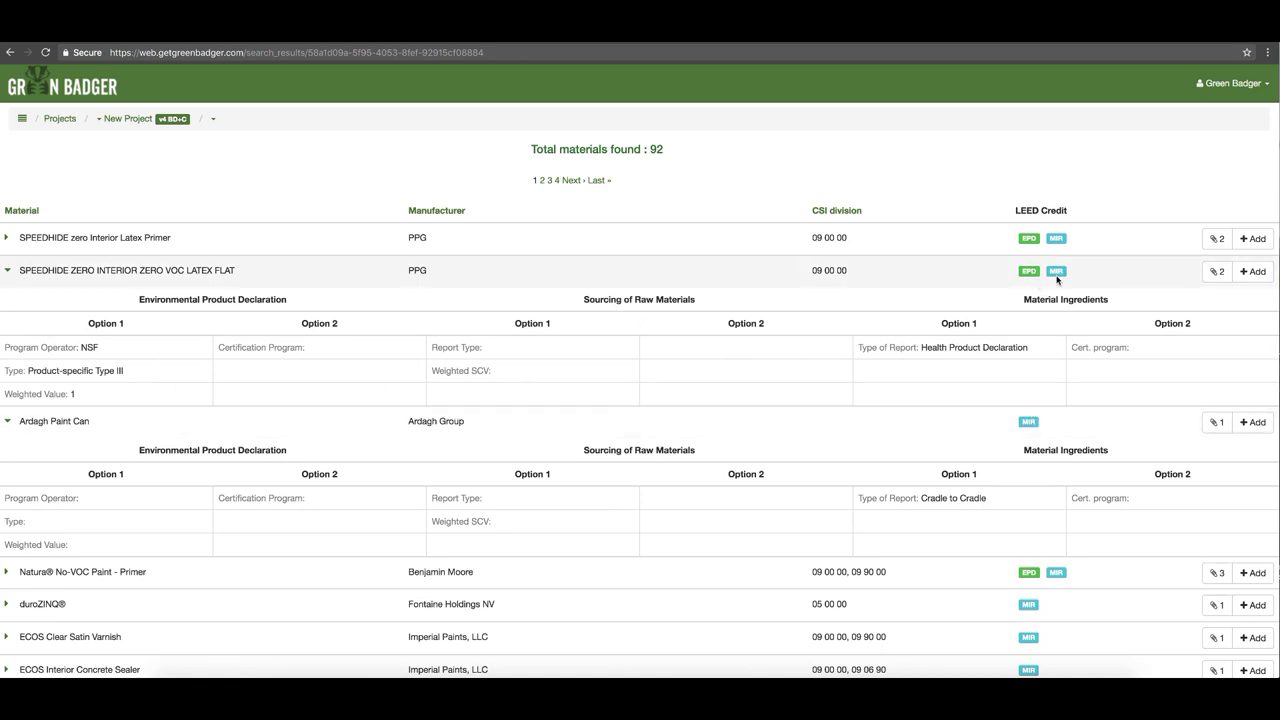
# Add SPEEDHIDE ZERO INTERIOR ZERO VOC LATEX FLAT to the project log with a cost of $5,000, not as structure or enclosure.
pyautogui.click(1249, 273)
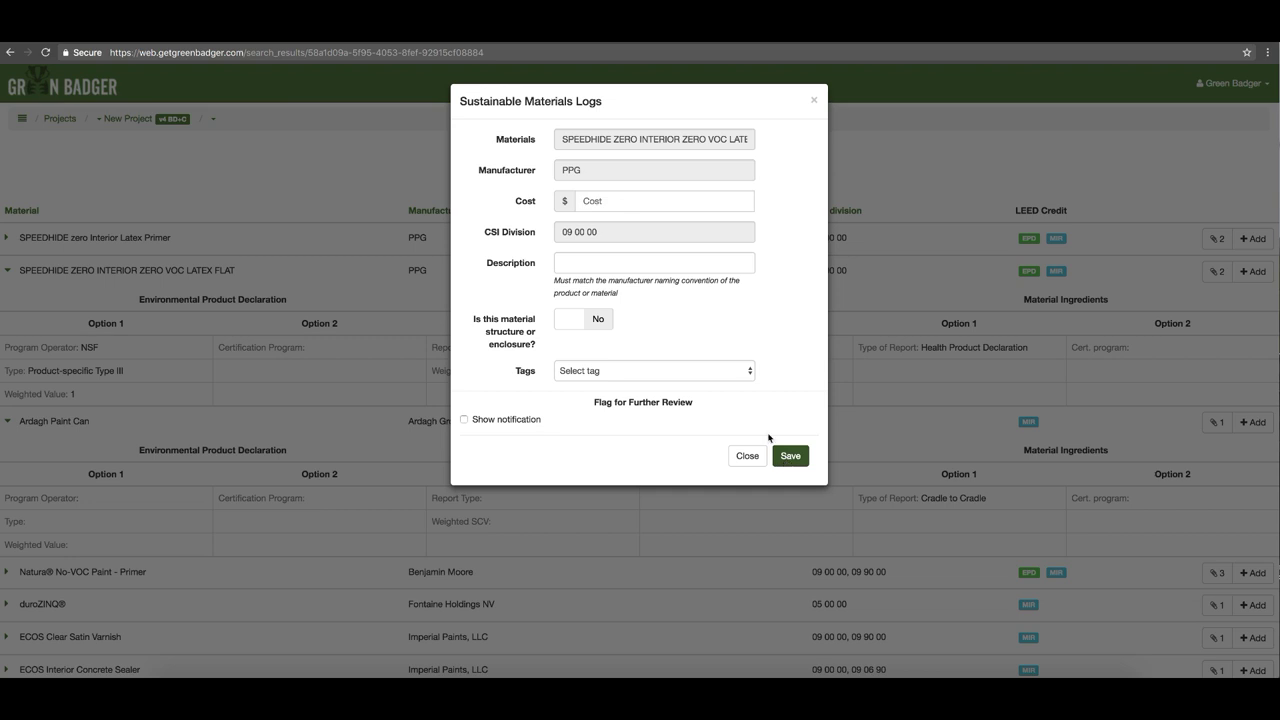
pyautogui.click(586, 201)
pyautogui.write('5000')
pyautogui.press('Tab')
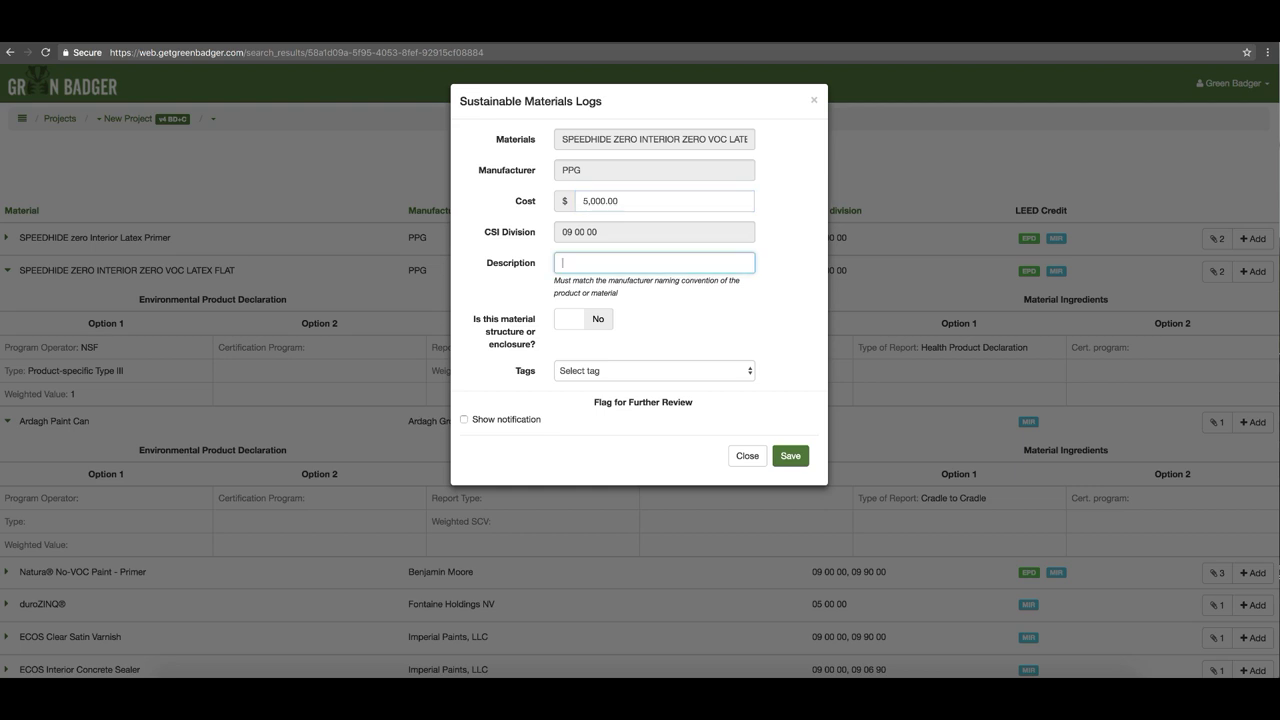
pyautogui.click(698, 337)
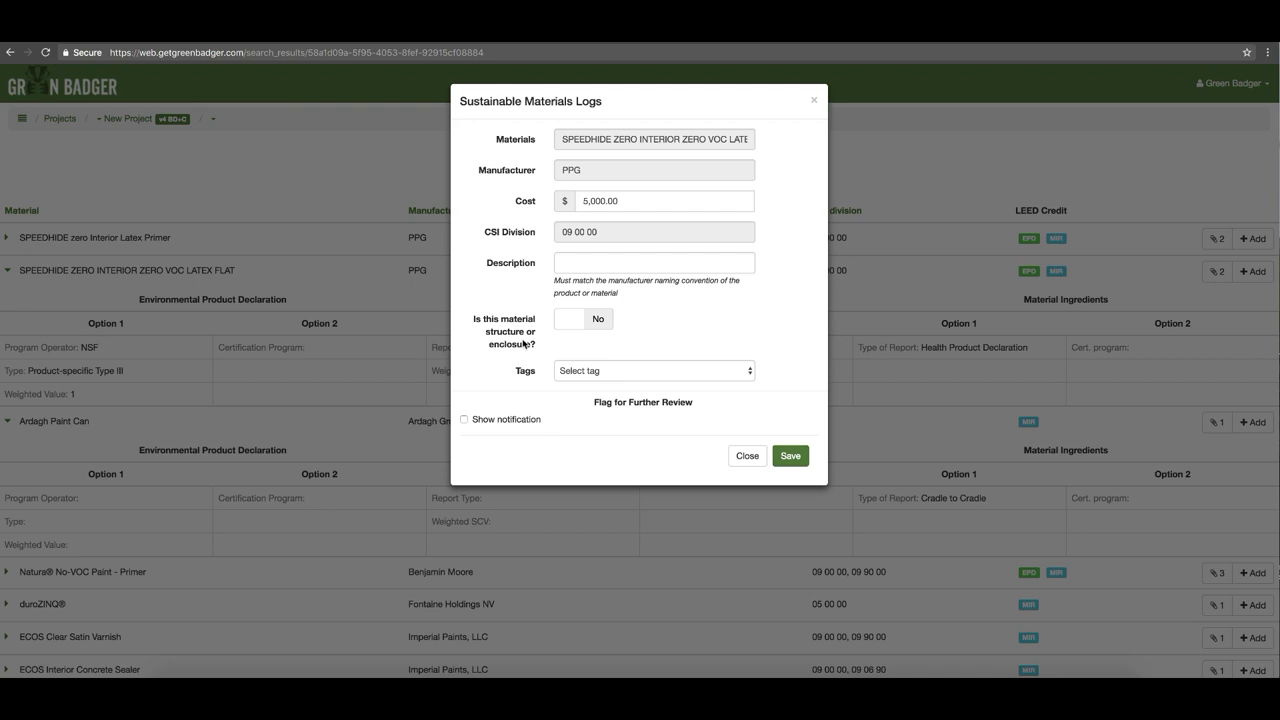
pyautogui.click(569, 324)
pyautogui.click(569, 324)
pyautogui.click(789, 456)
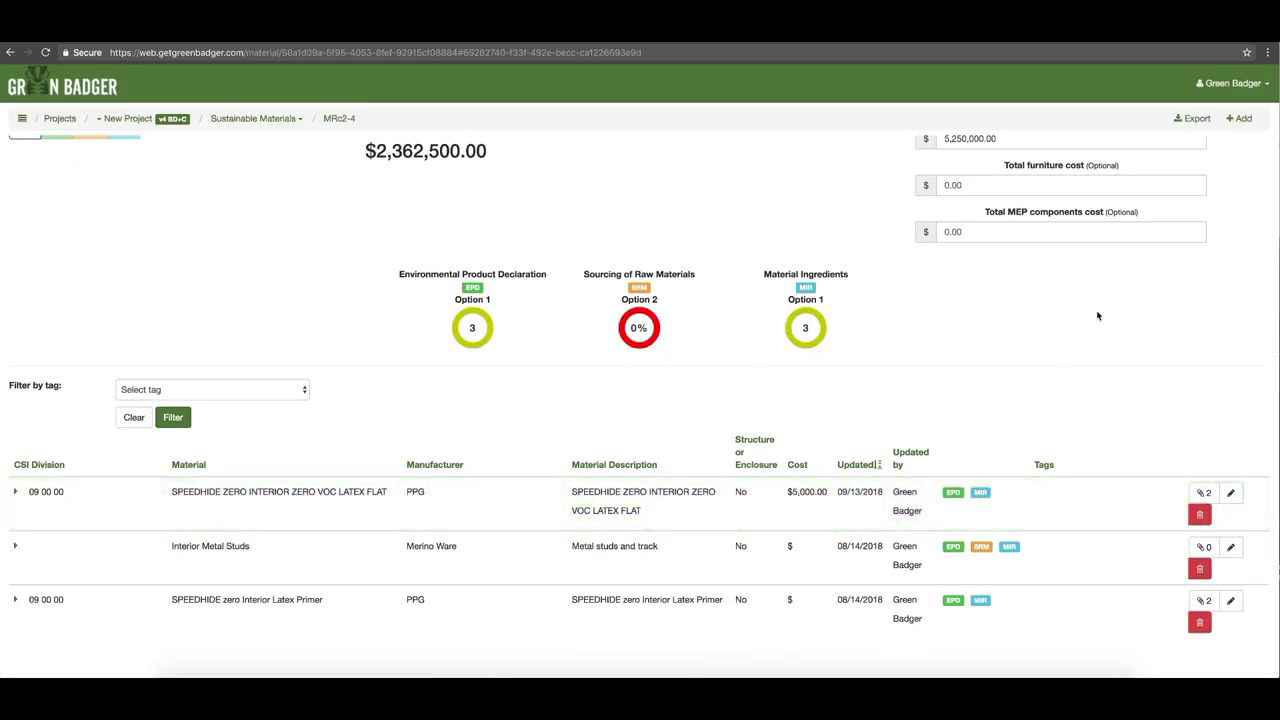
# Create a custom material named Metal Stairs from manufacturer Nucor, with a cost of $50,000 and the description Metal Stairs.
pyautogui.click(1241, 119)
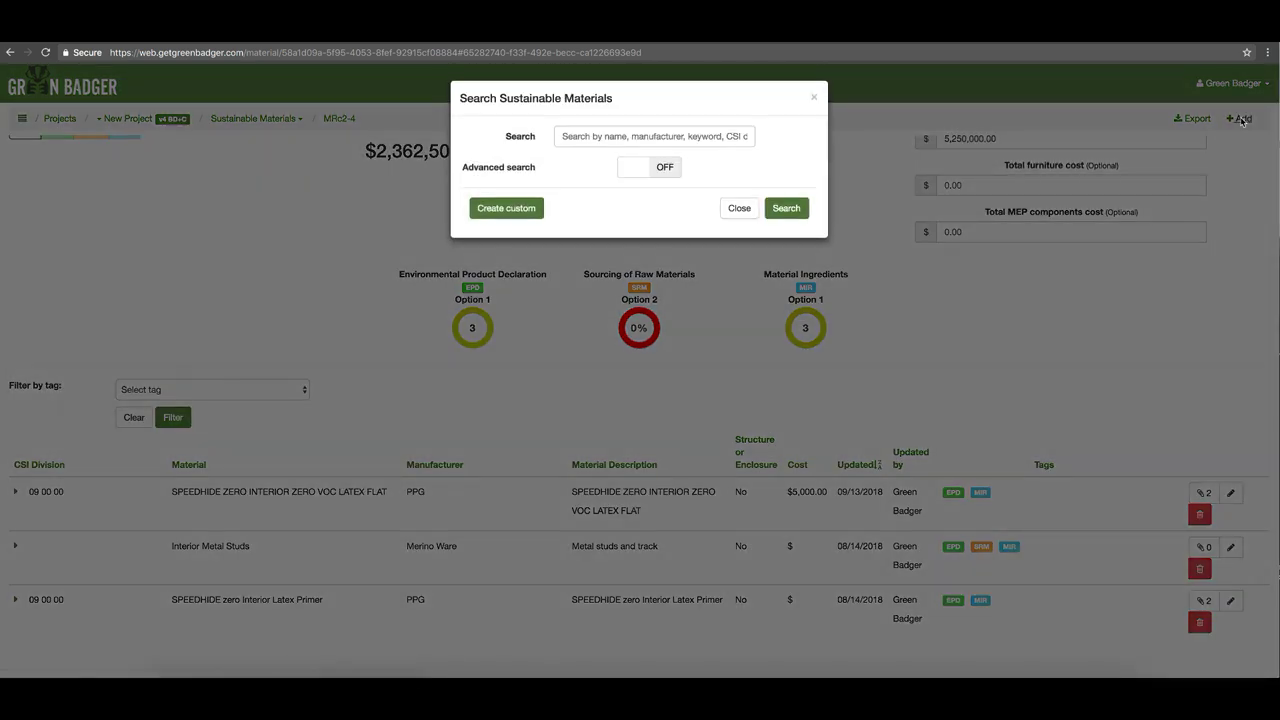
pyautogui.click(514, 218)
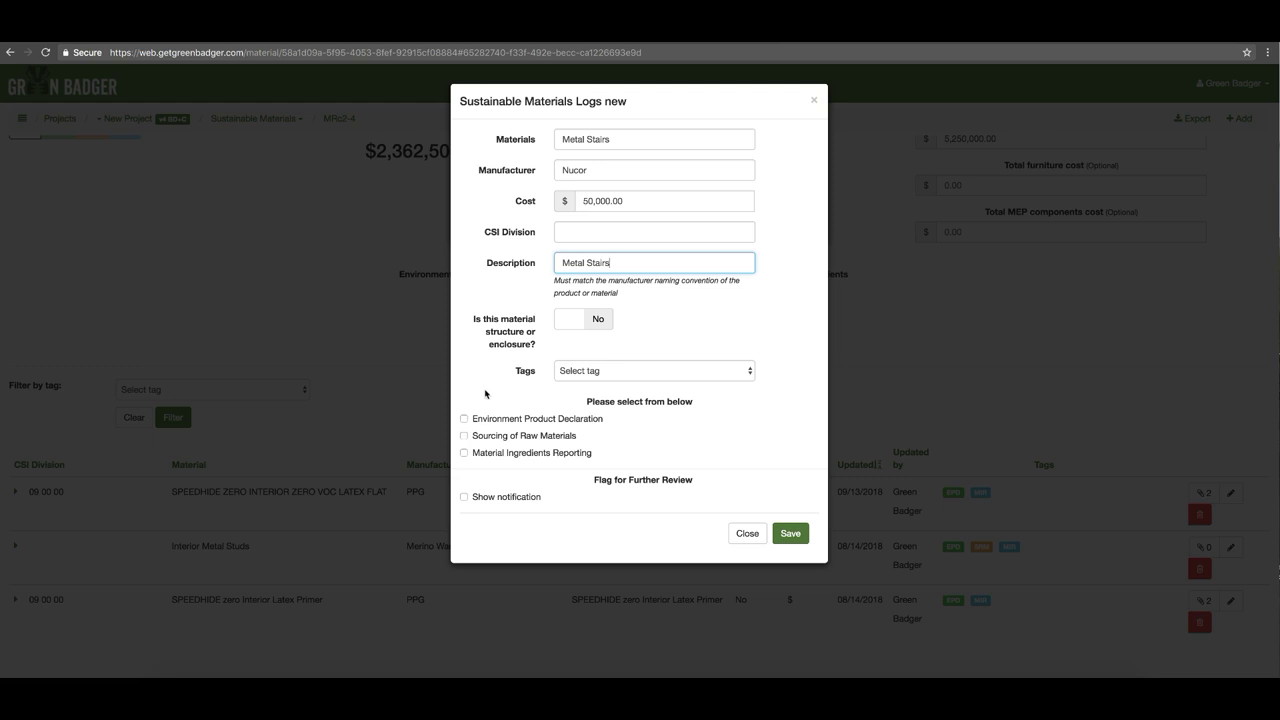
# Include an Environment Product Declaration with program operator NSf, EPD type Product-specific Type III and the cutsheet marked as provided.
pyautogui.click(463, 418)
pyautogui.scroll(-2, 470, 400)
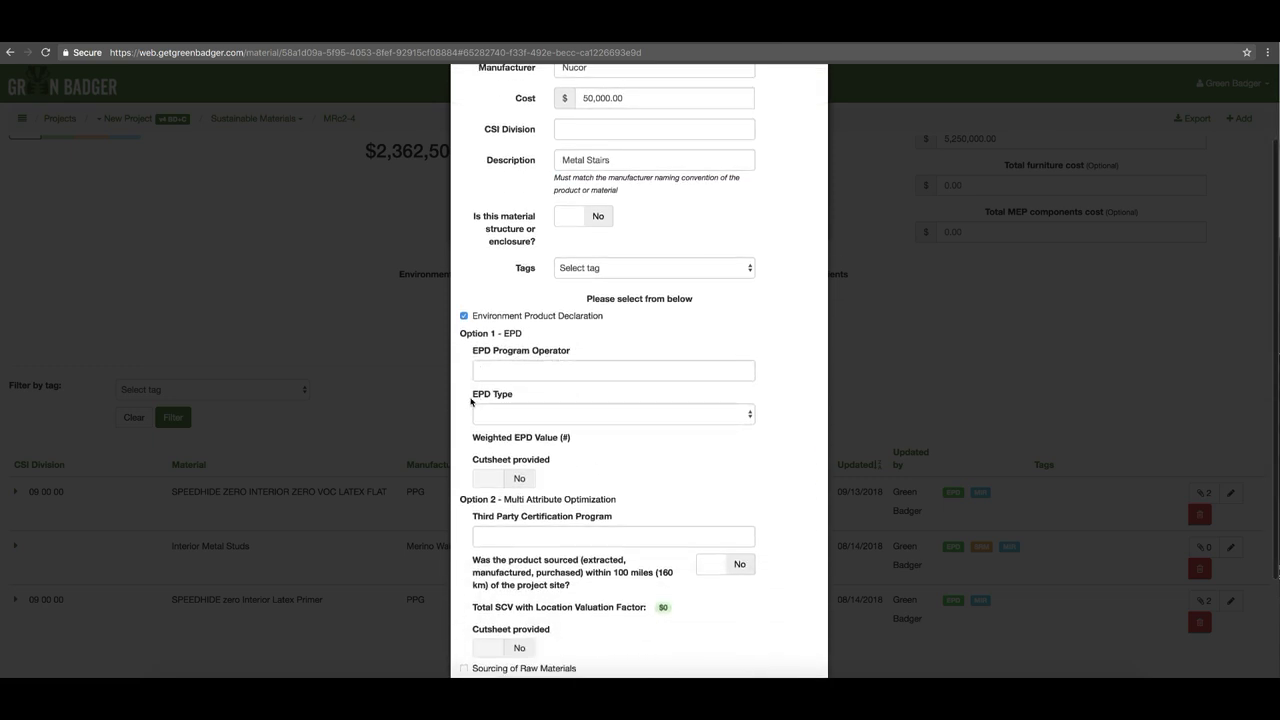
pyautogui.click(529, 369)
pyautogui.write('NSf')
pyautogui.click(508, 416)
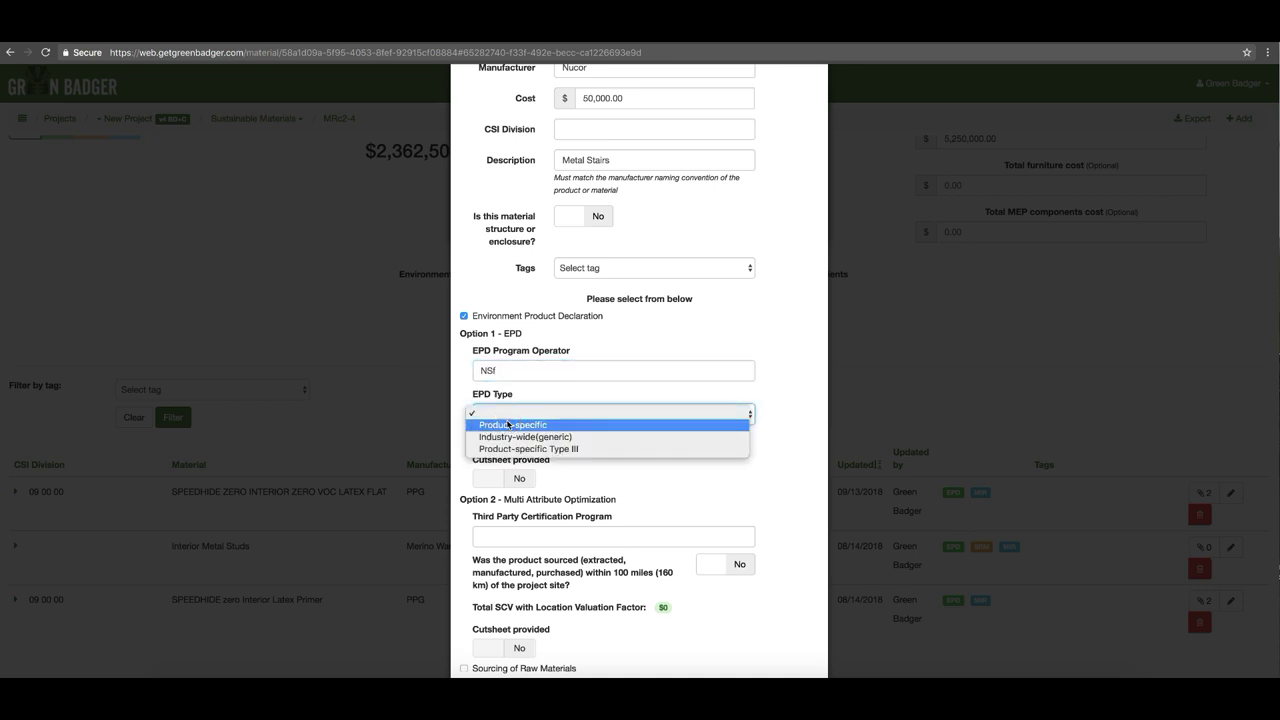
pyautogui.click(528, 449)
pyautogui.click(494, 479)
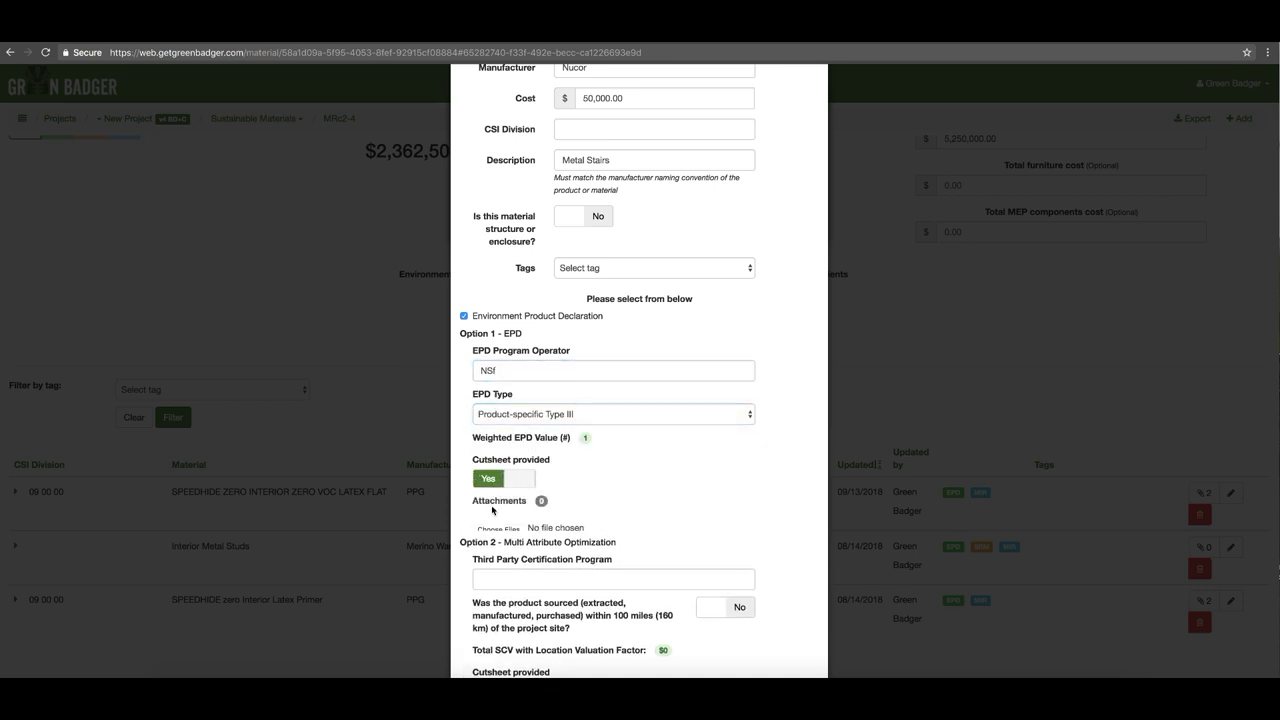
# Include Sourcing of Raw Materials with recycled content of 45% post consumer and 15% pre consumer, marking the Option 2 cutsheet as provided.
pyautogui.scroll(-4, 492, 510)
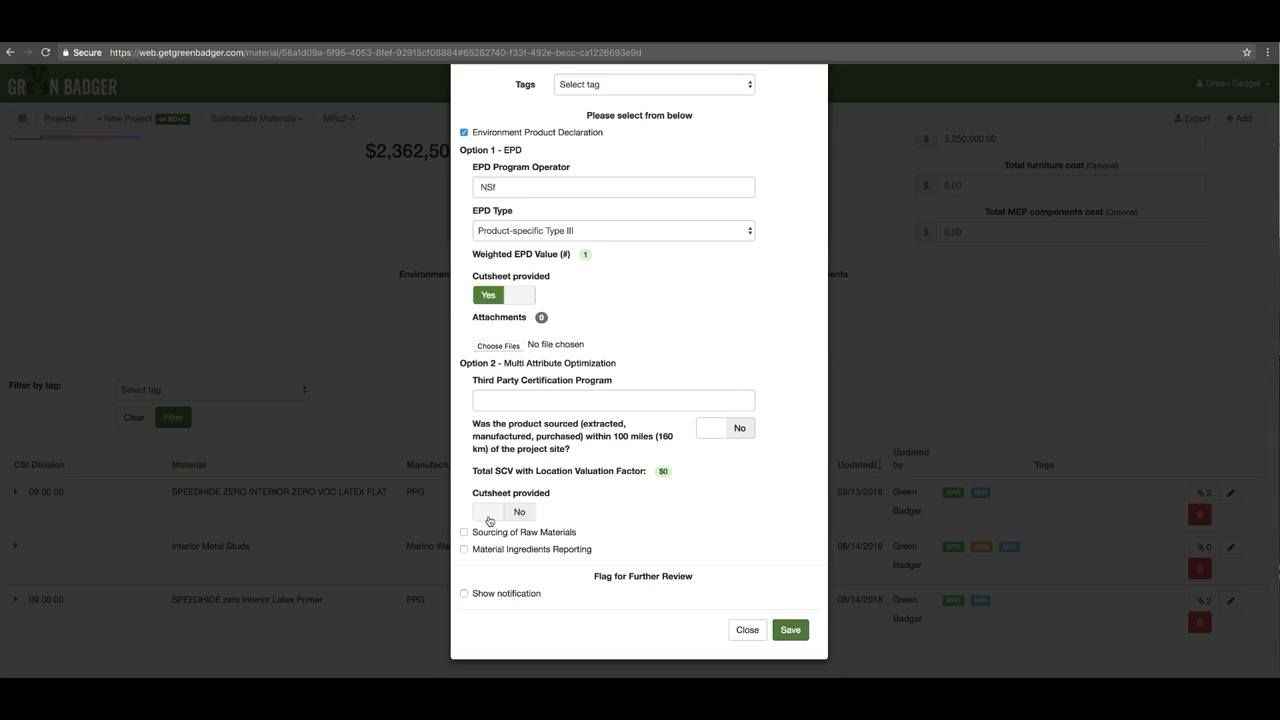
pyautogui.click(464, 532)
pyautogui.scroll(-6, 475, 520)
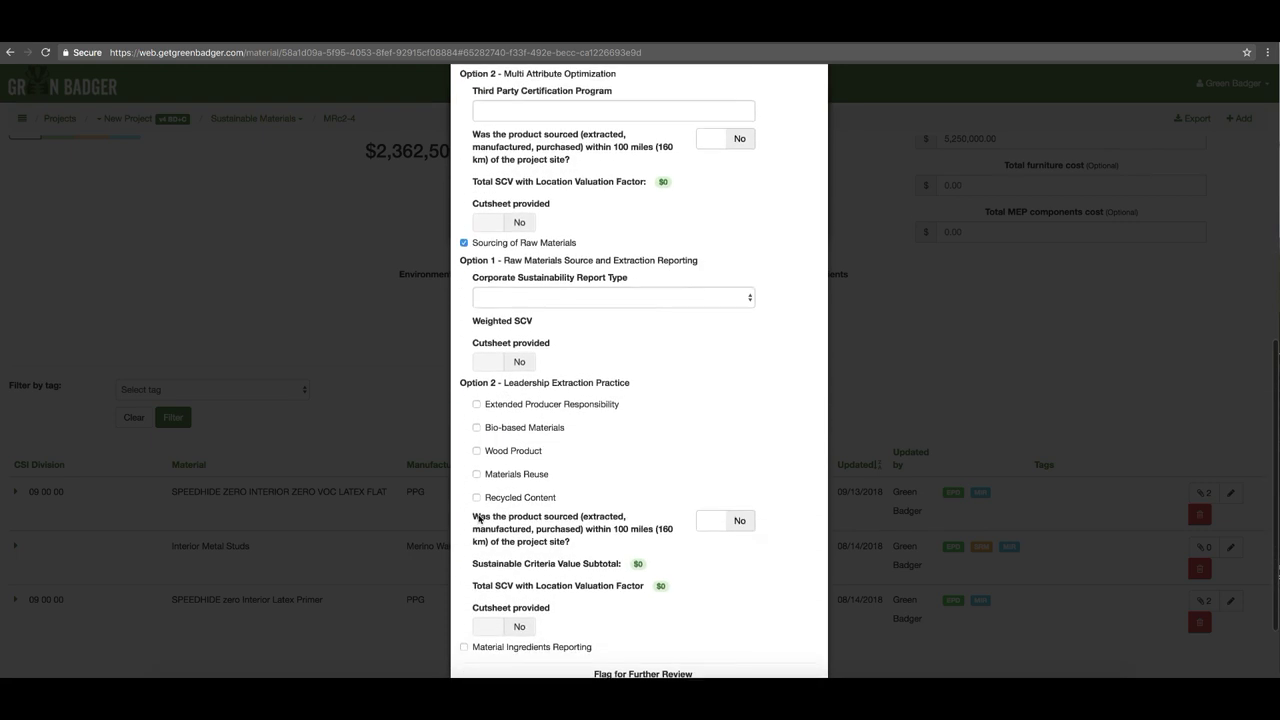
pyautogui.click(477, 497)
pyautogui.click(505, 535)
pyautogui.write('45')
pyautogui.click(516, 578)
pyautogui.write('15')
pyautogui.scroll(-2, 517, 574)
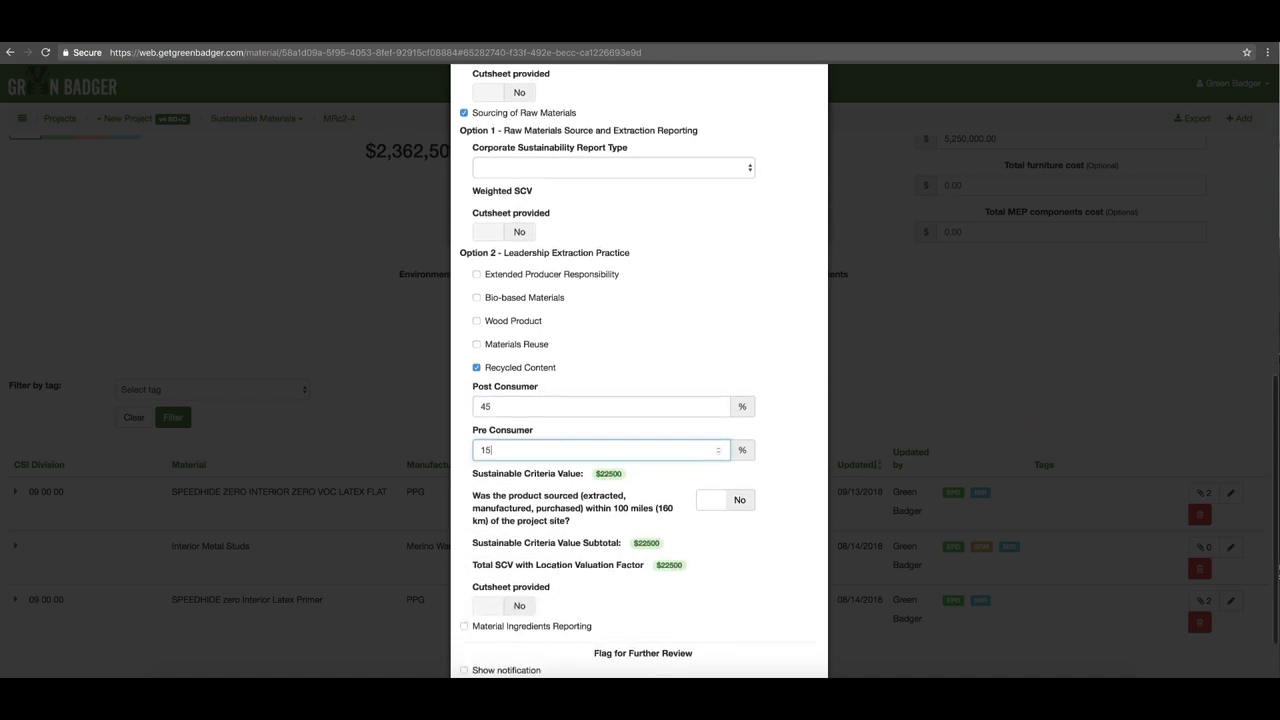
pyautogui.click(496, 604)
# Include Material Ingredients Reporting of type Declare with its cutsheet marked as provided, and save the custom material.
pyautogui.scroll(-2, 488, 531)
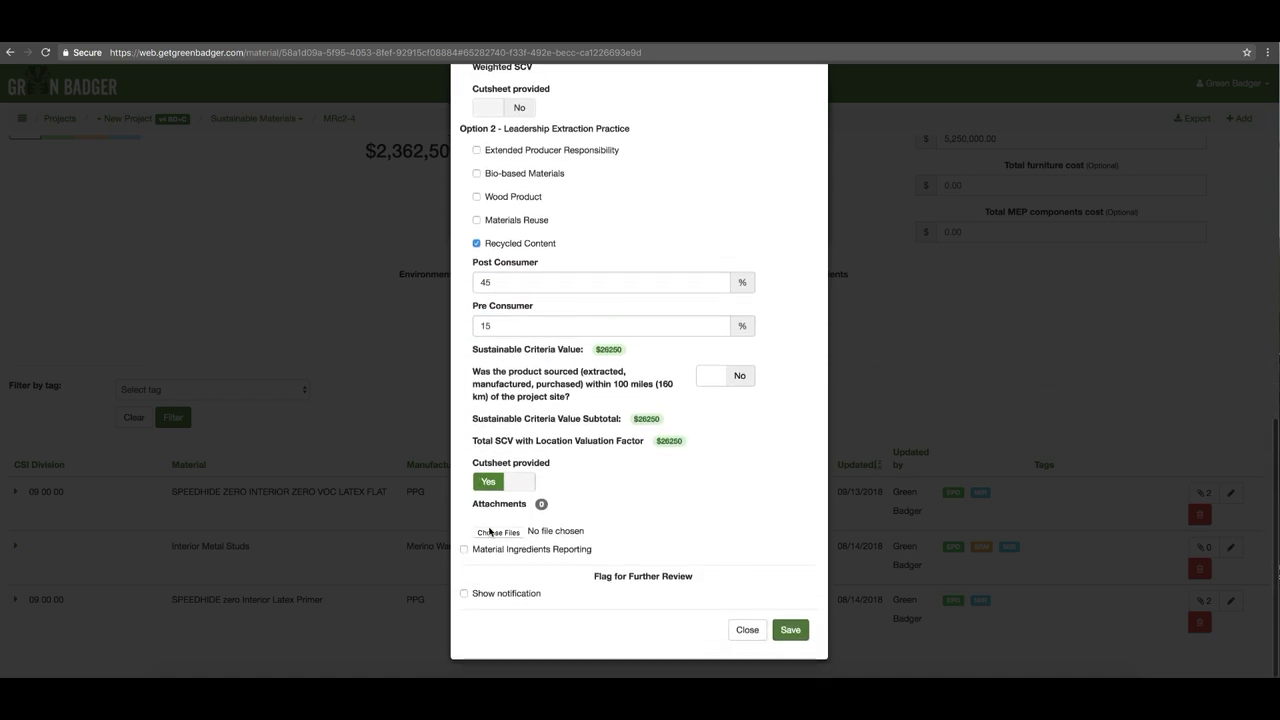
pyautogui.click(464, 549)
pyautogui.scroll(-2, 579, 492)
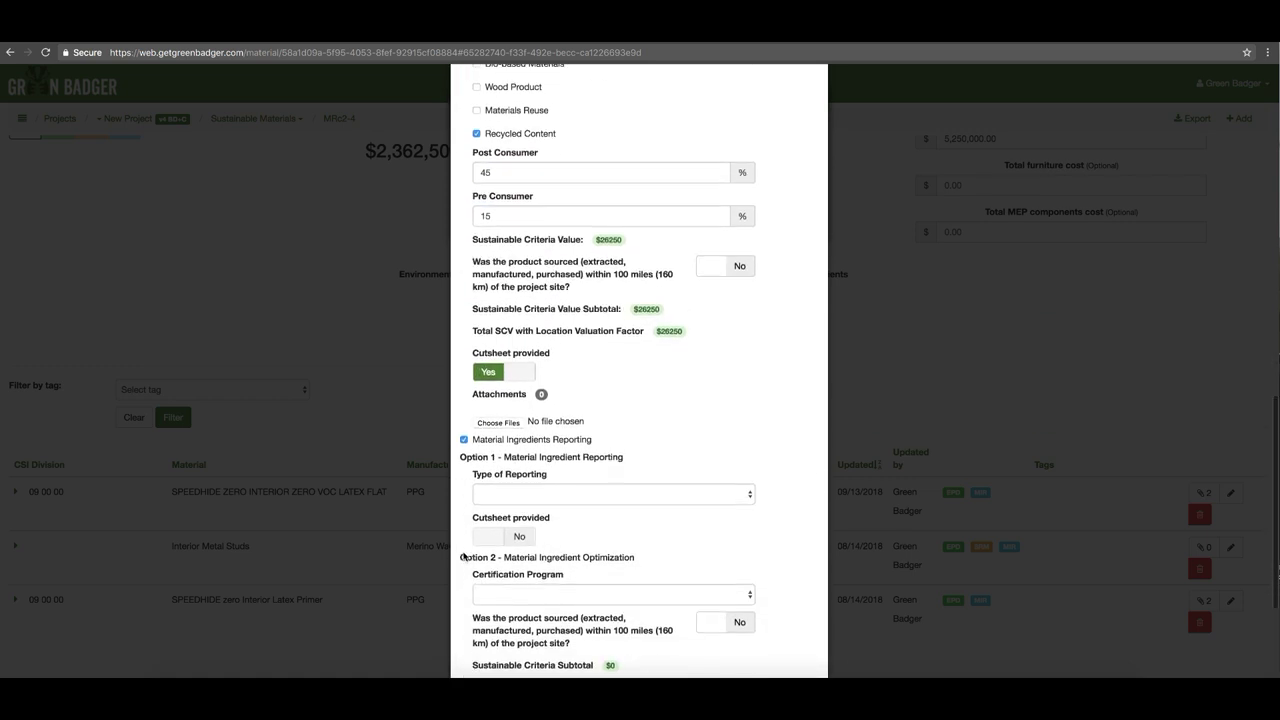
pyautogui.click(579, 484)
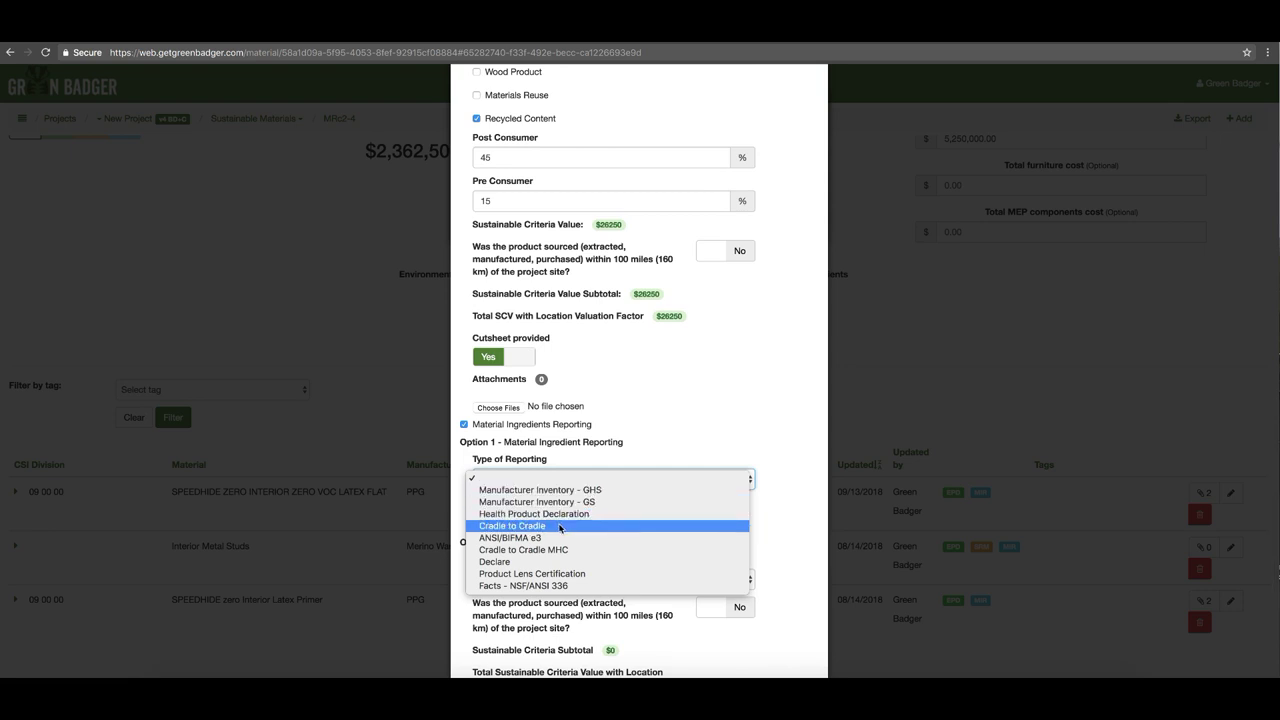
pyautogui.click(508, 563)
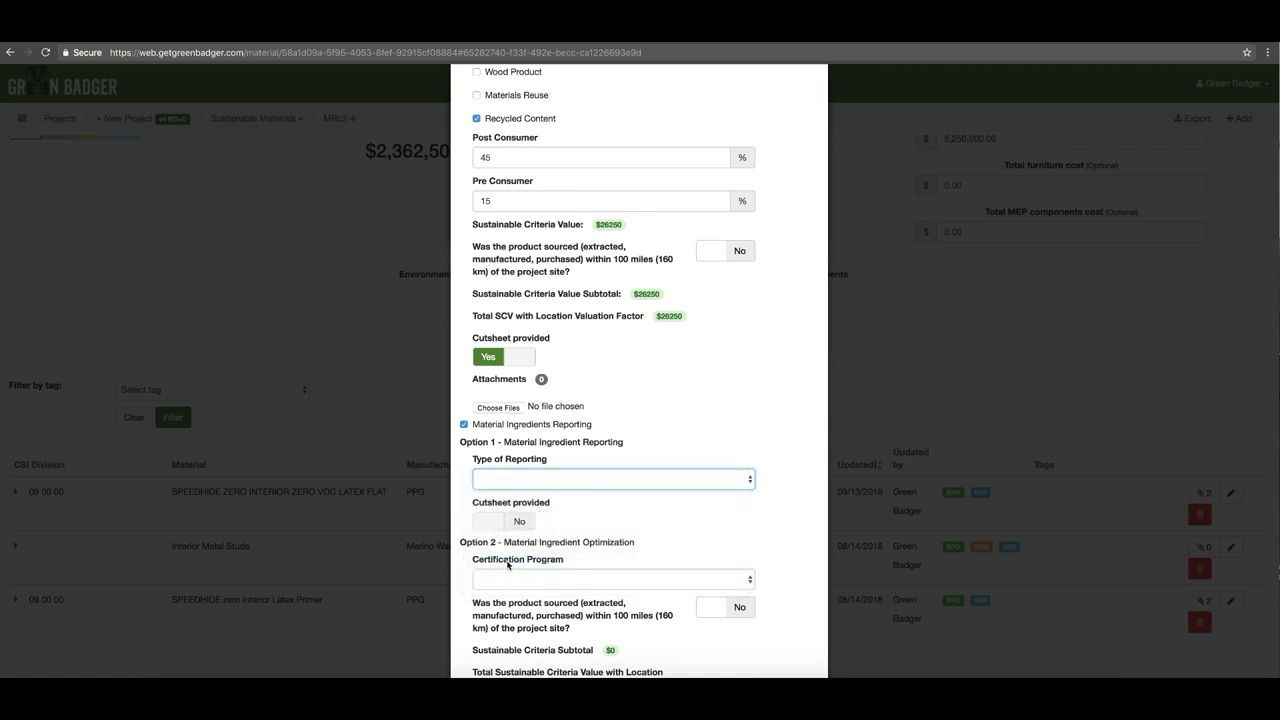
pyautogui.scroll(-2, 492, 524)
pyautogui.scroll(-3, 492, 524)
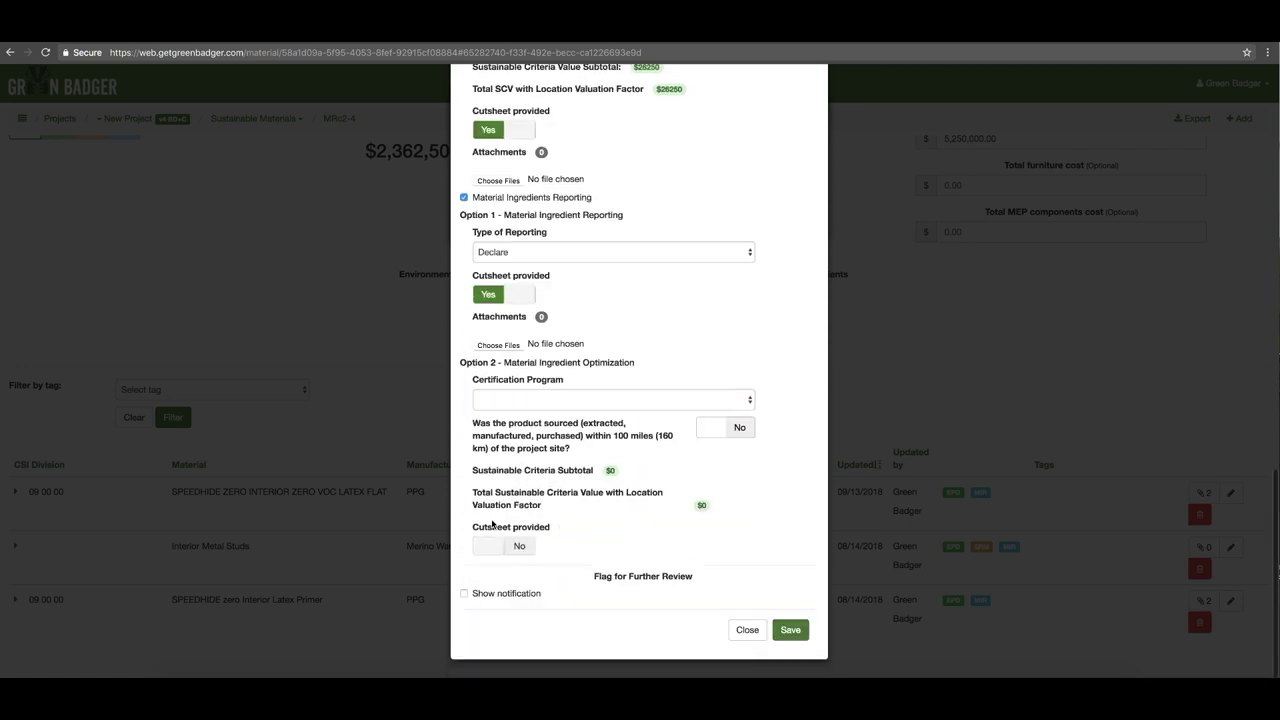
pyautogui.click(792, 630)
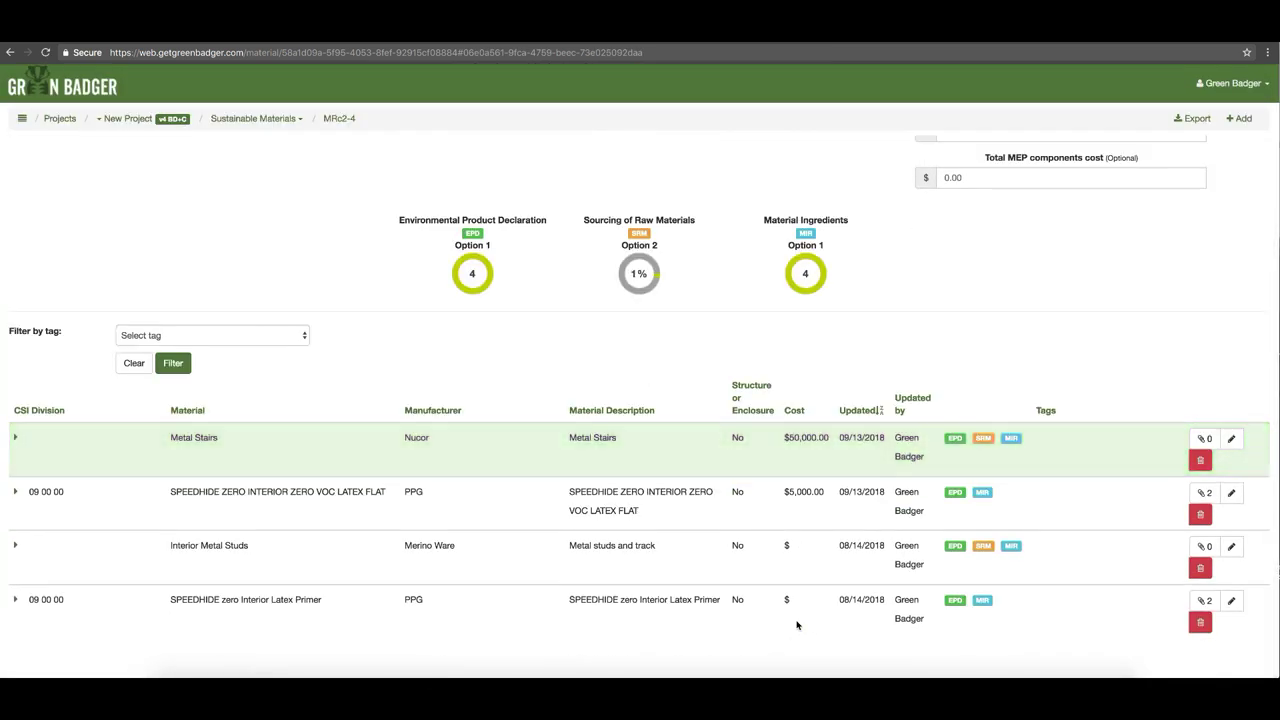
# Examine the project's credit progress rings, cost figures and logged materials.
pyautogui.scroll(2, 797, 625)
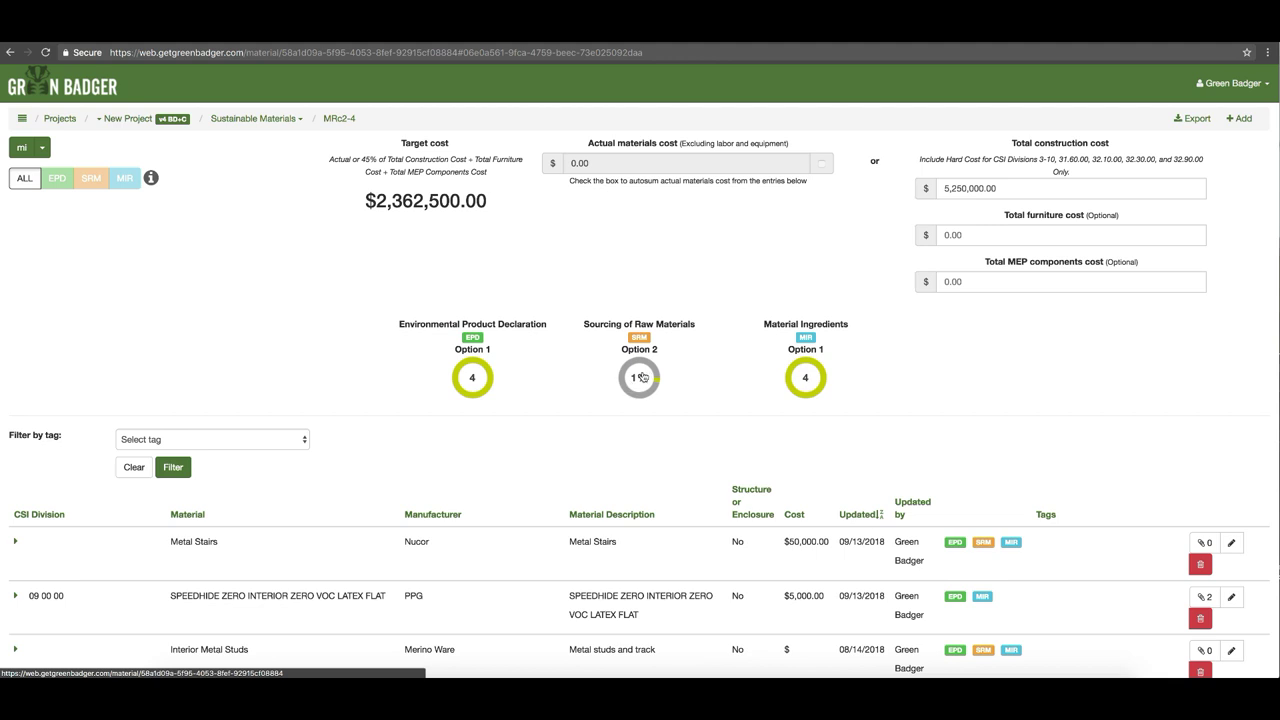
pyautogui.scroll(-2, 641, 377)
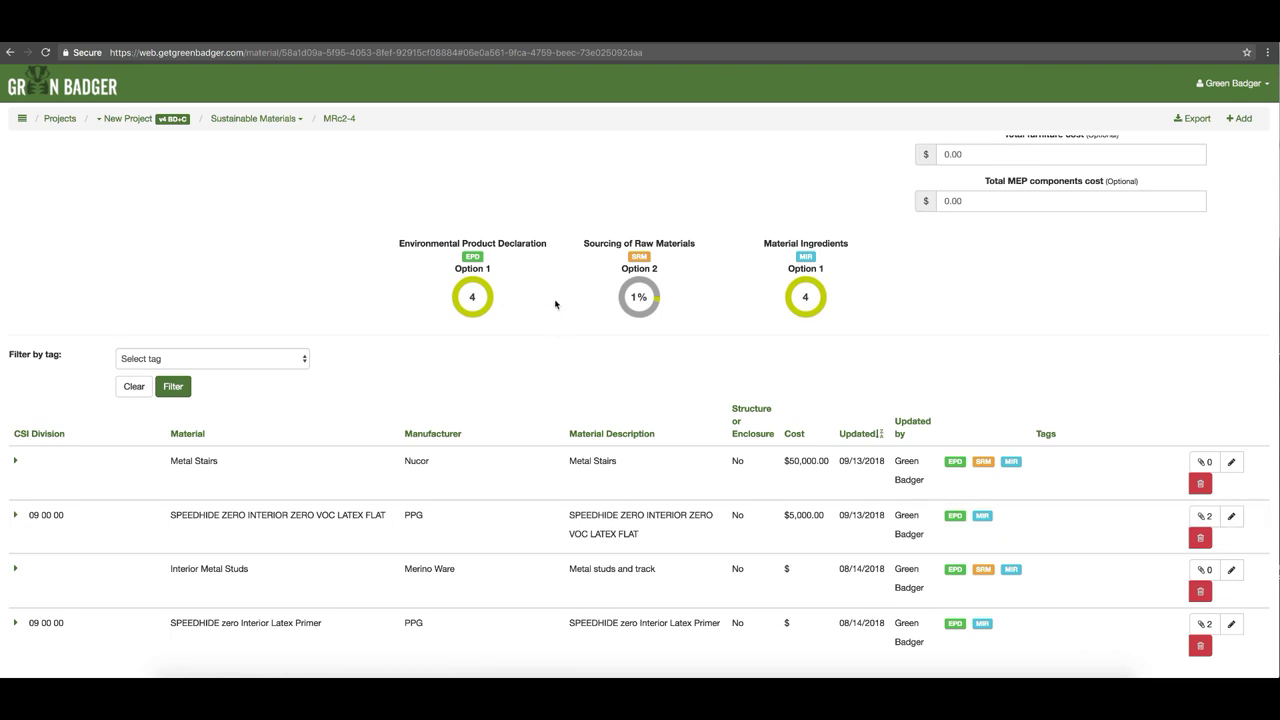
pyautogui.scroll(1, 639, 320)
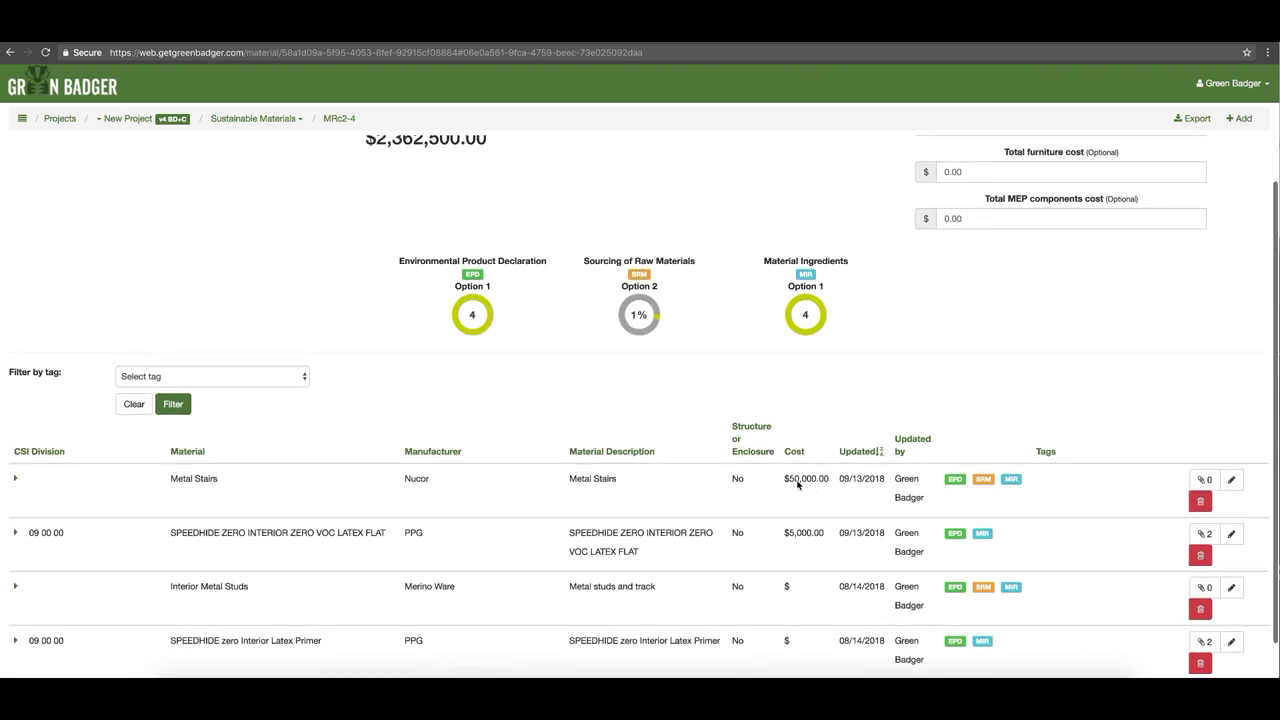
pyautogui.scroll(3, 660, 378)
pyautogui.scroll(-4, 666, 386)
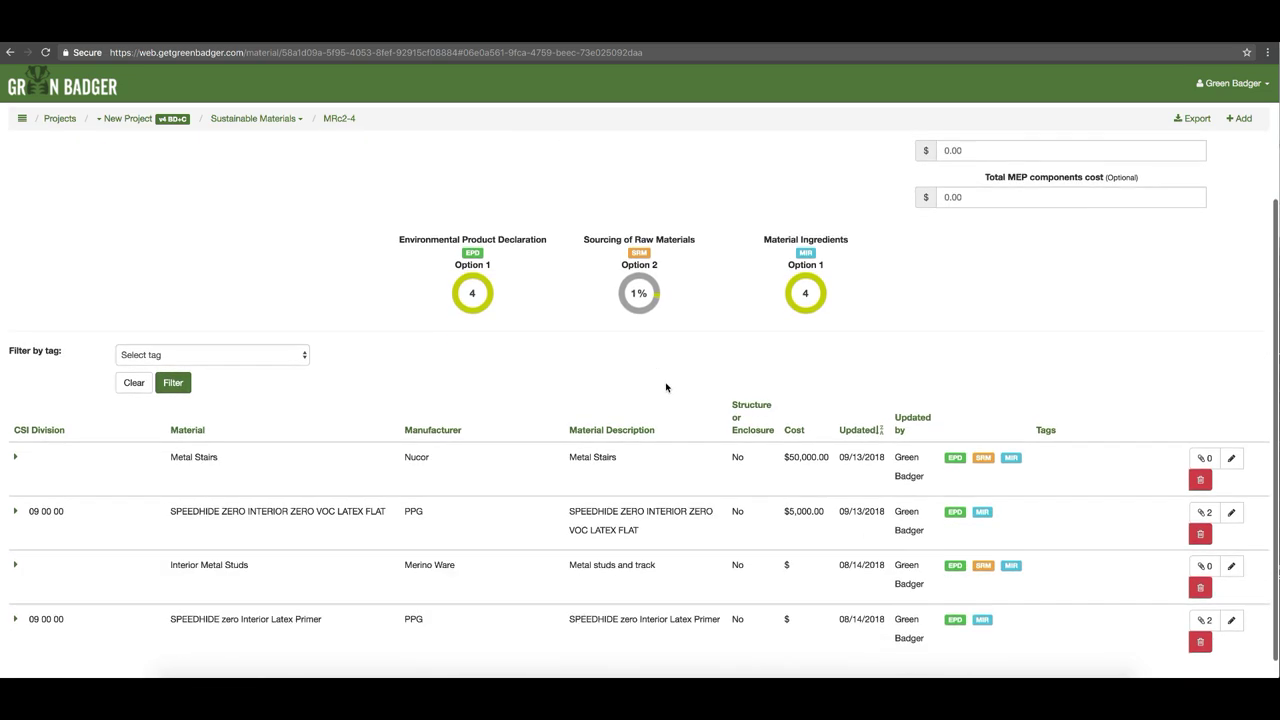
# Open the Interior Metal Studs material for editing and set its cost to $150,000.00.
pyautogui.click(1231, 567)
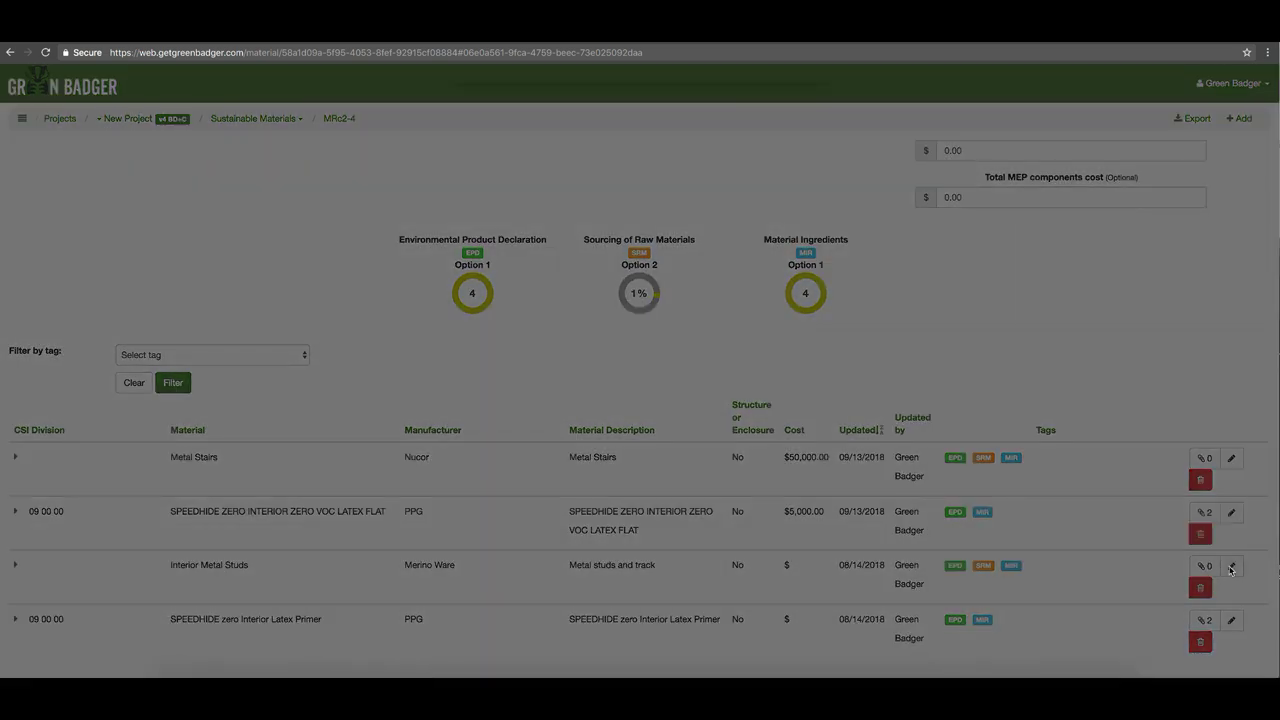
pyautogui.click(598, 201)
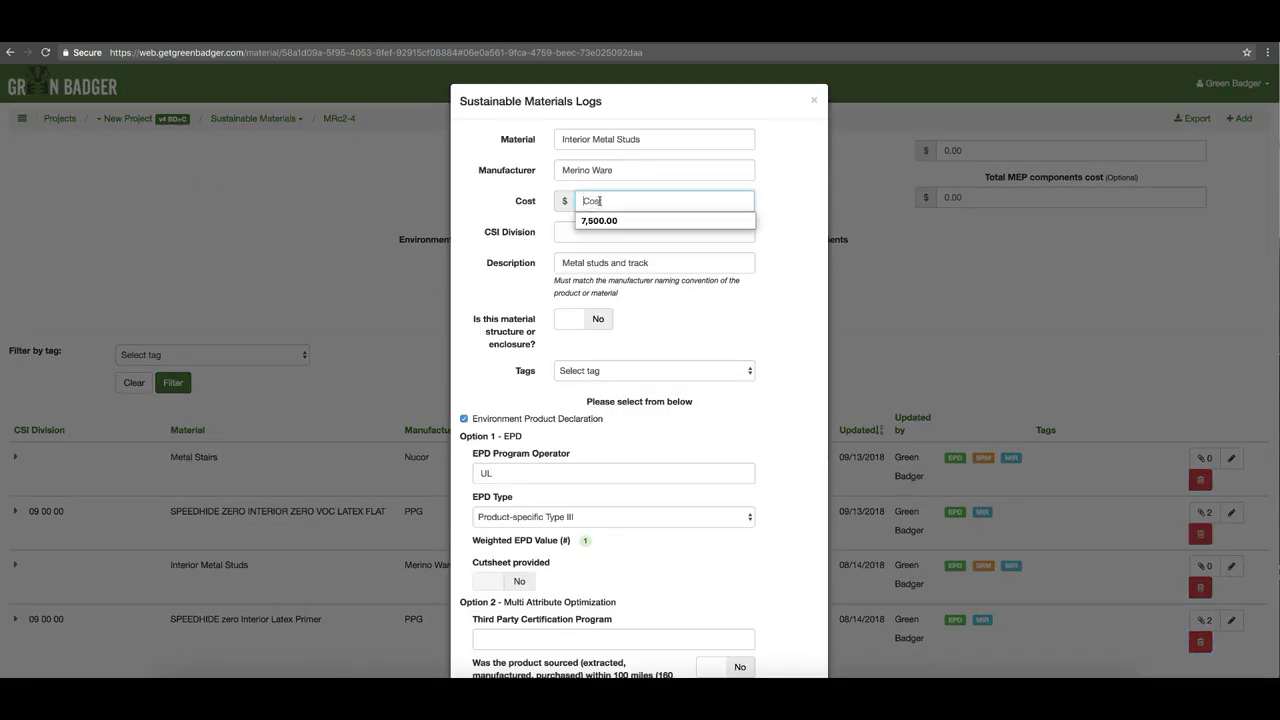
pyautogui.write('7,500.00')
pyautogui.click(600, 312)
# Set the metal studs' recycled content to 100% post consumer, clear the pre consumer percentage and save the material.
pyautogui.scroll(-5, 680, 310)
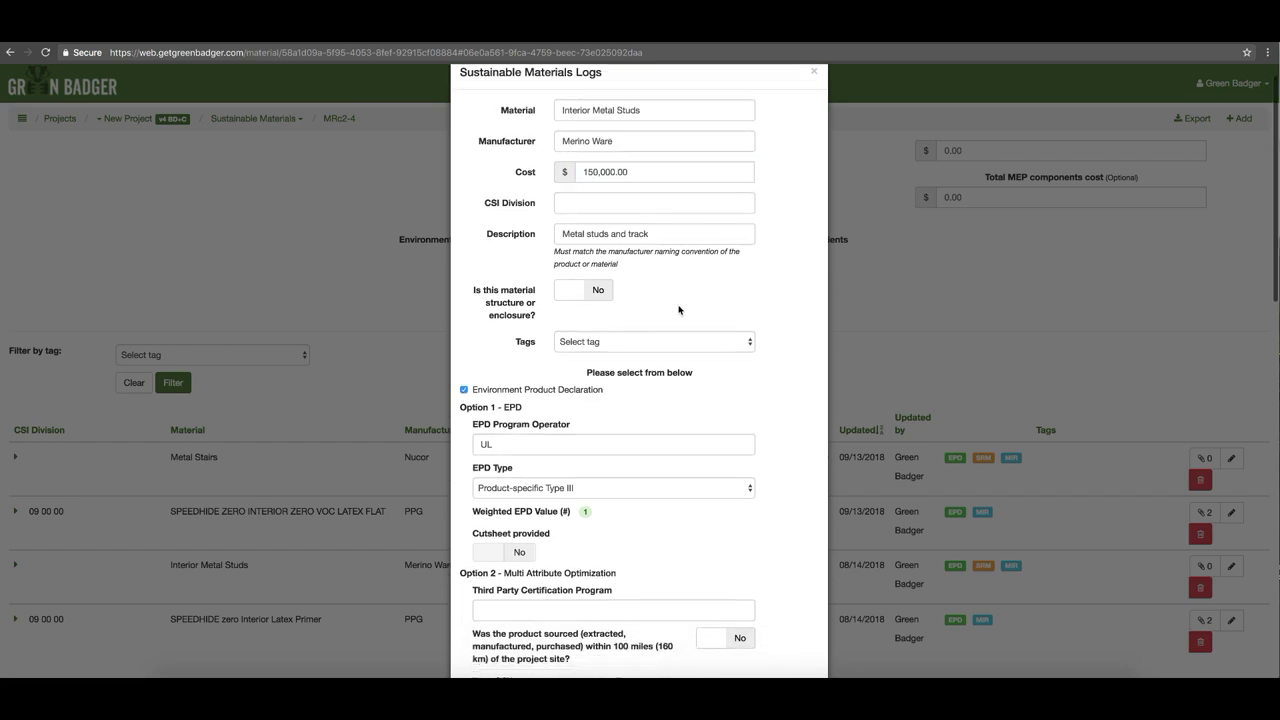
pyautogui.scroll(-2, 678, 310)
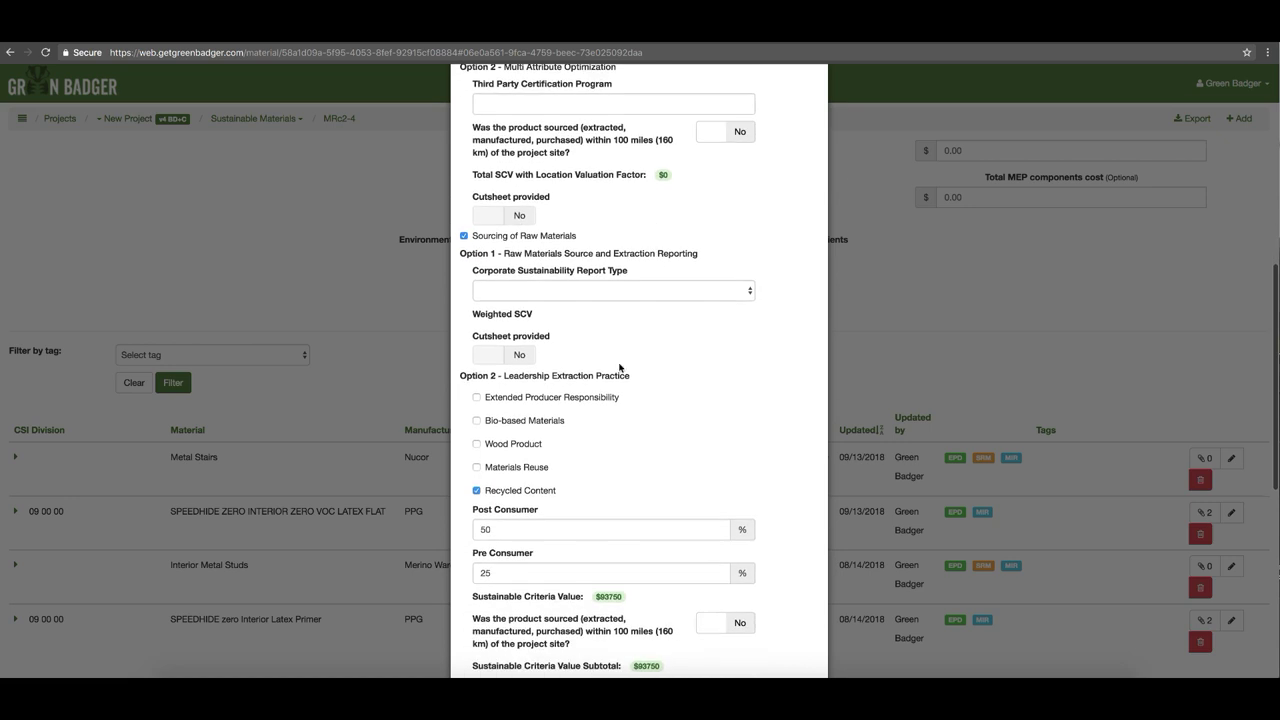
pyautogui.doubleClick(500, 533)
pyautogui.write('100')
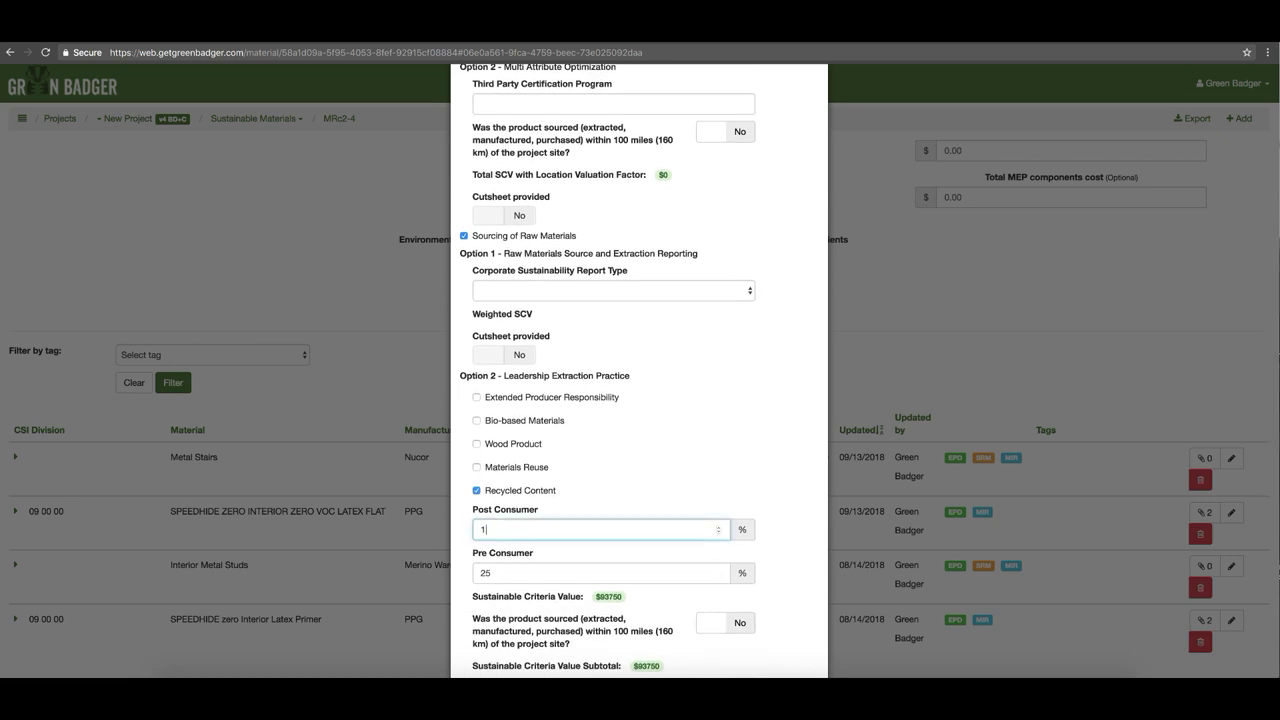
pyautogui.press('Tab')
pyautogui.press('BackSpace')
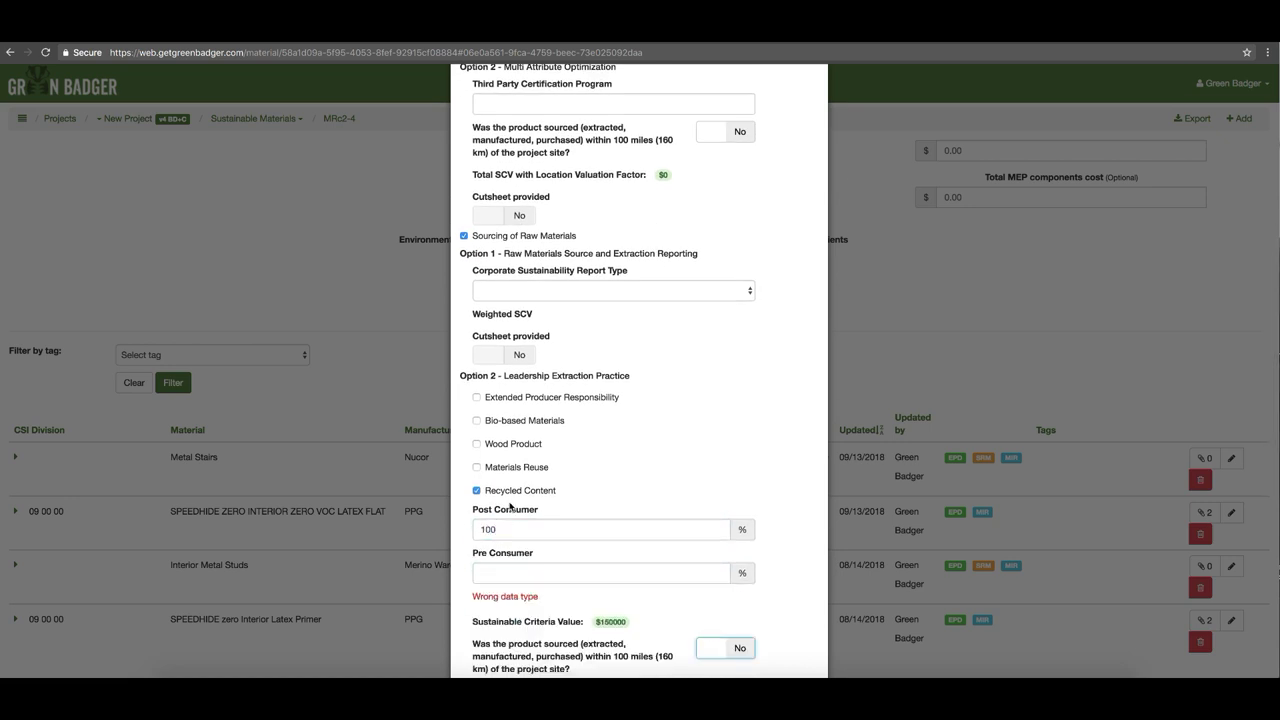
pyautogui.scroll(-2, 512, 508)
pyautogui.scroll(-6, 604, 492)
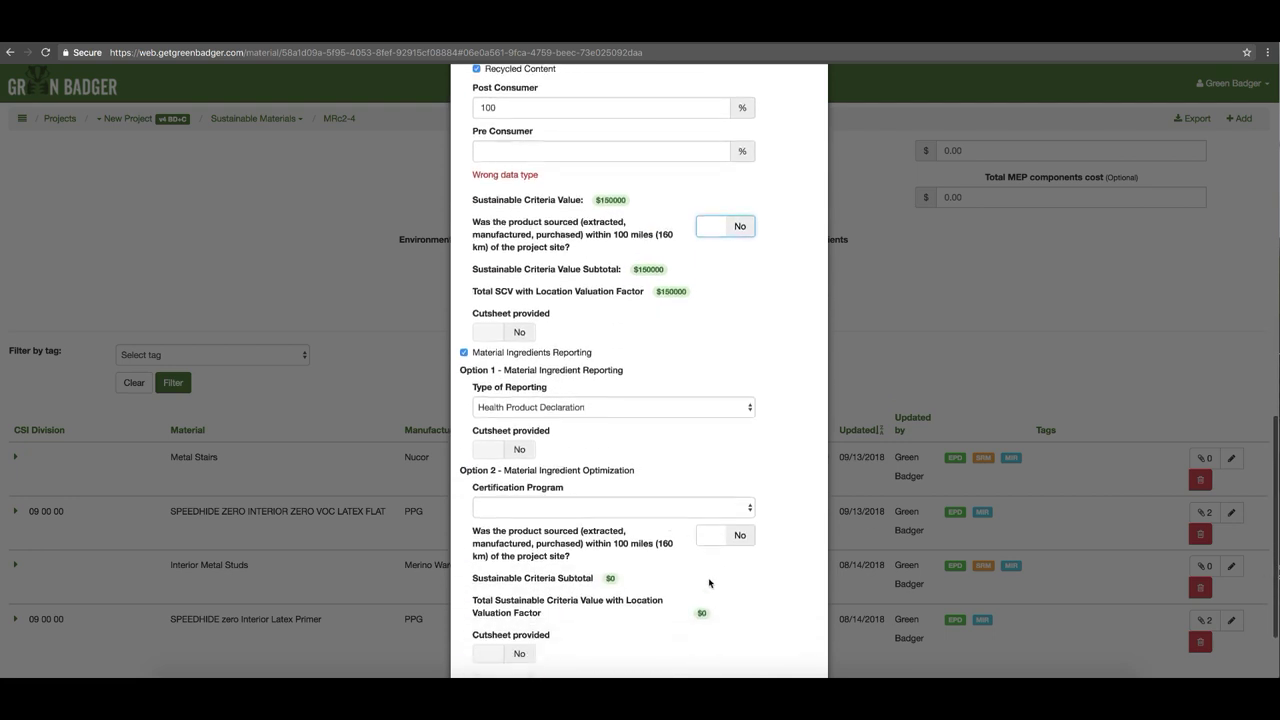
pyautogui.click(786, 630)
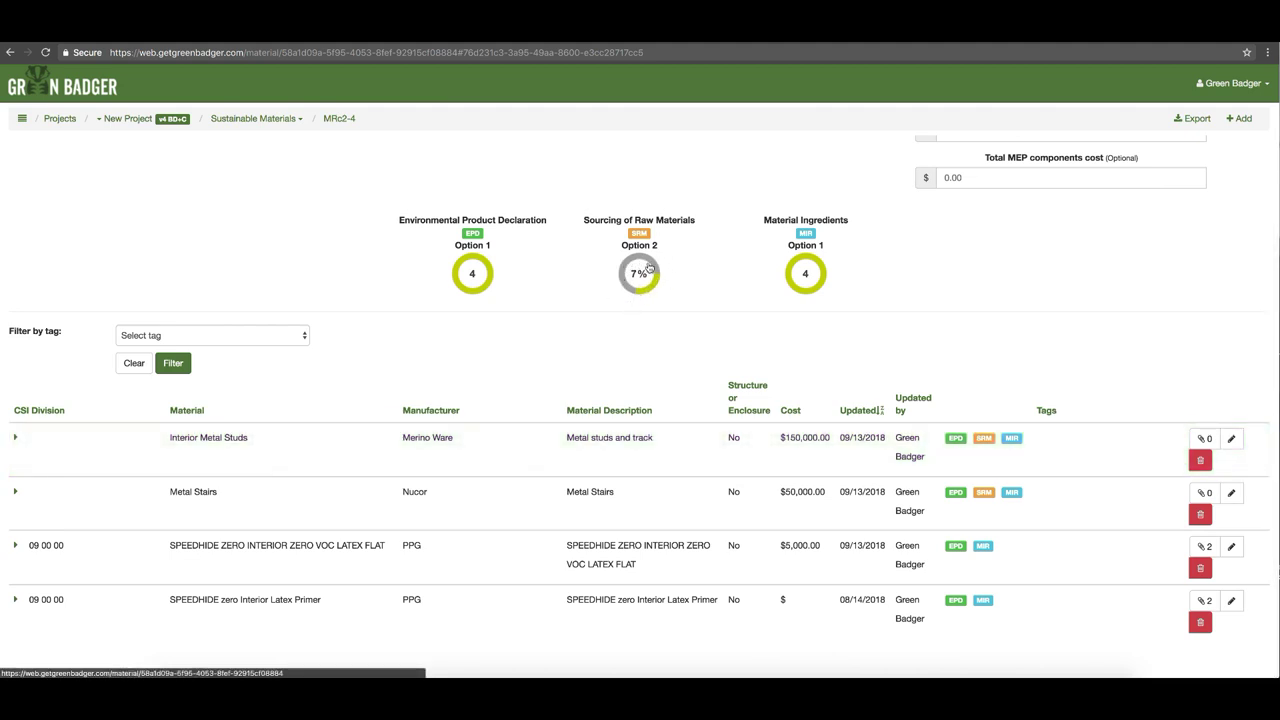
# Export the sustainable materials log with both the Materials Calculator and the Product Data Sheets included.
pyautogui.scroll(1, 632, 300)
pyautogui.scroll(2, 632, 300)
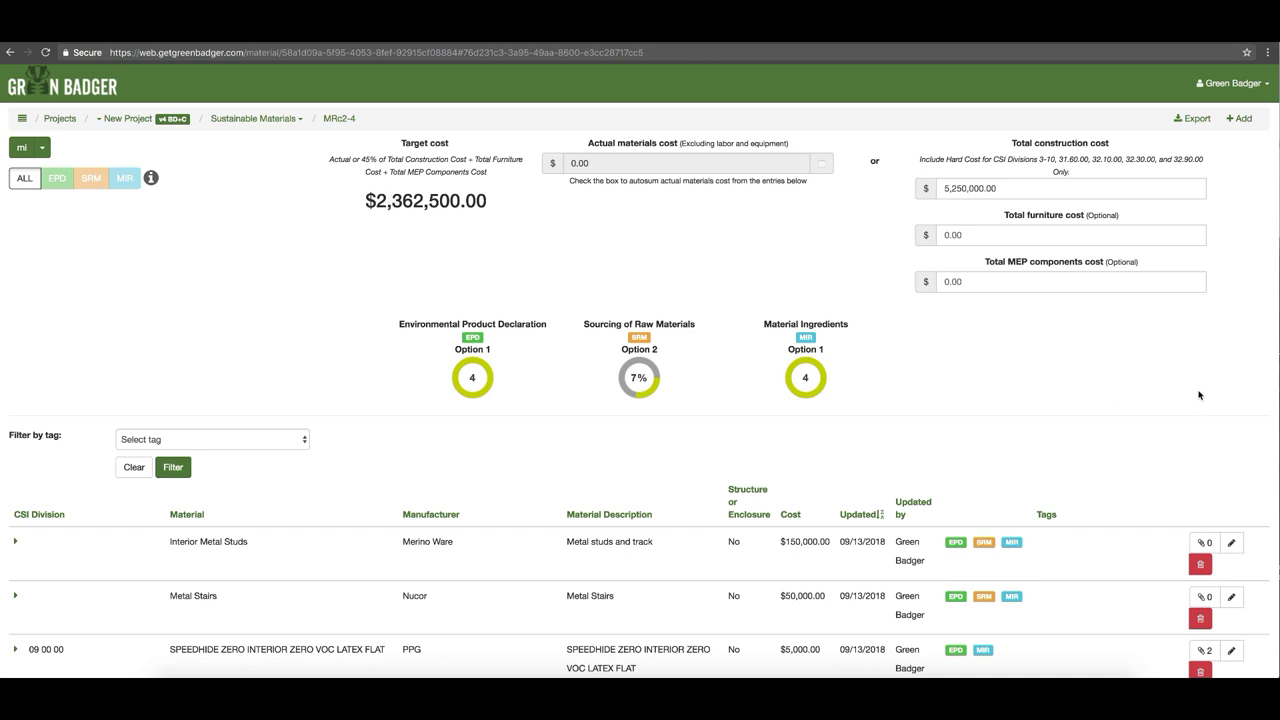
pyautogui.click(1196, 123)
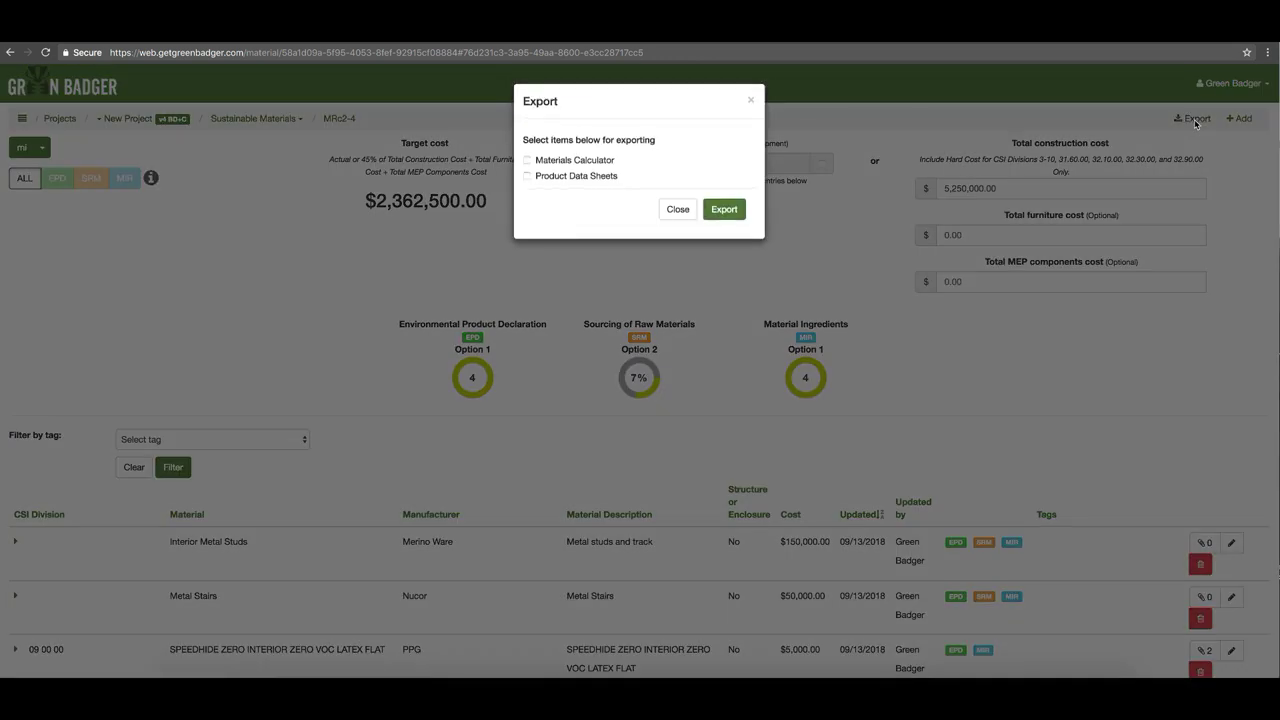
pyautogui.click(529, 162)
pyautogui.click(527, 177)
pyautogui.click(724, 209)
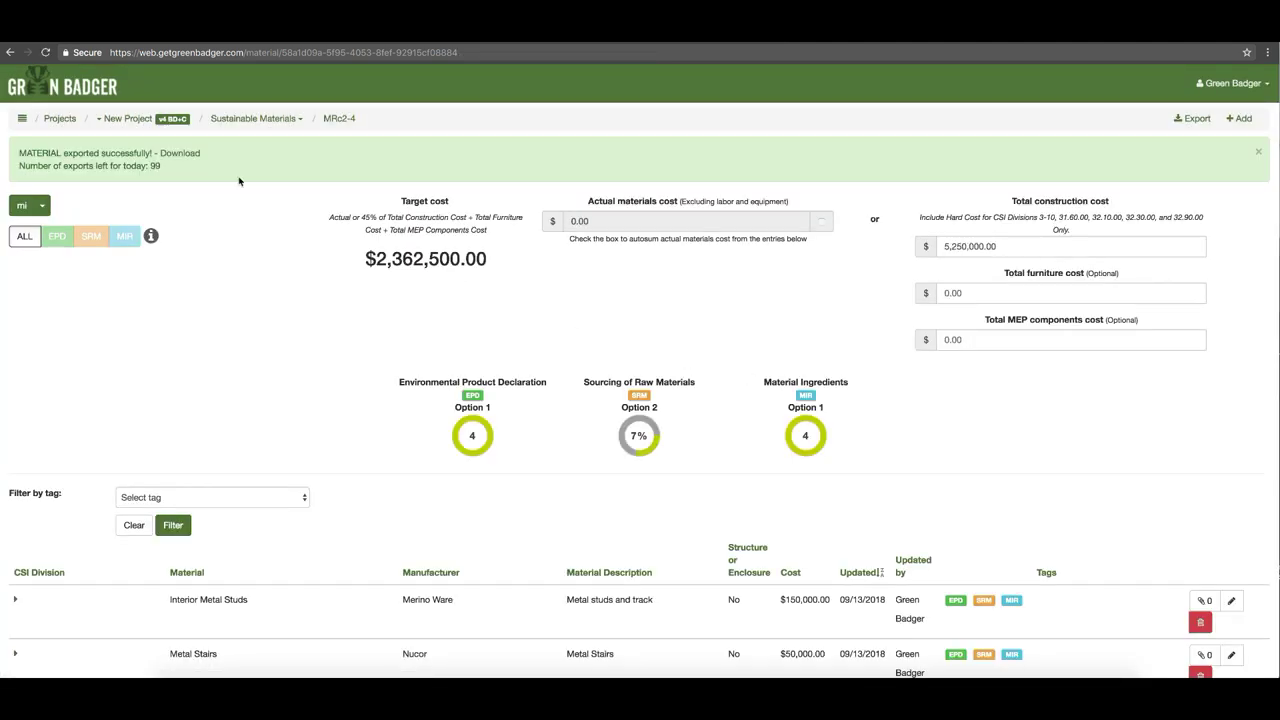
# Download the exported material report archive, extract it and open its .xls calculator in Excel.
pyautogui.click(181, 156)
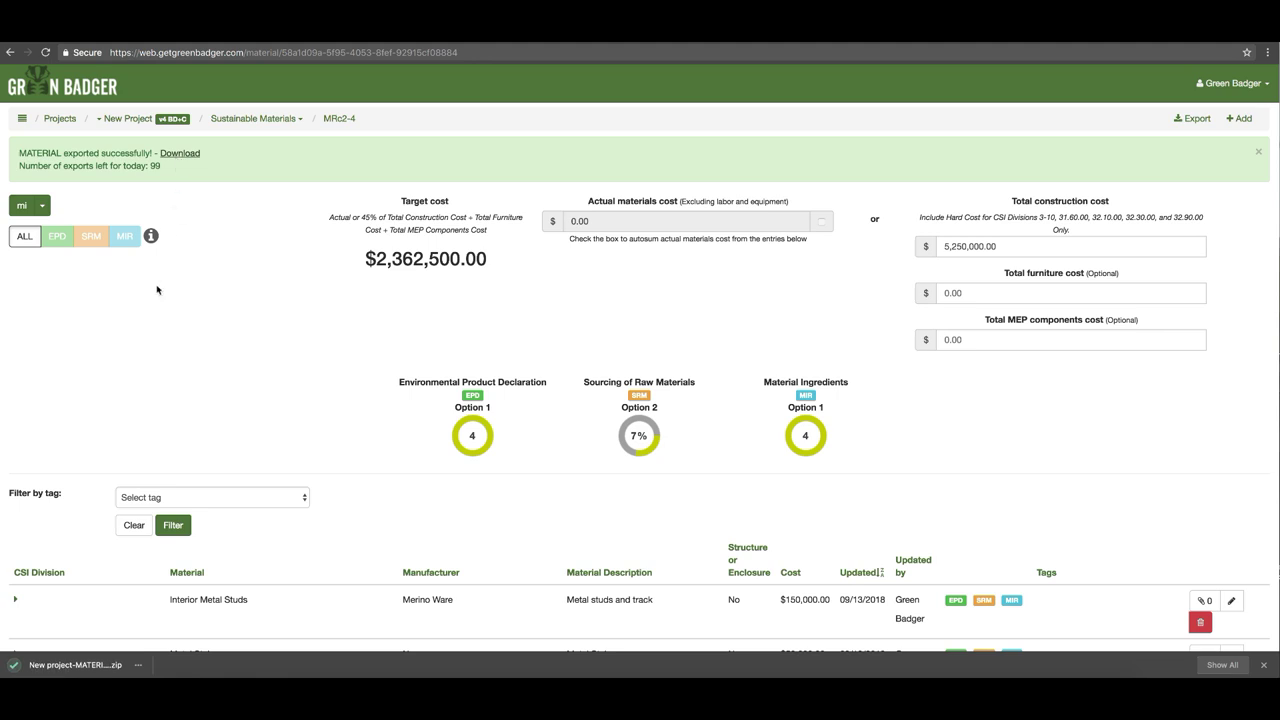
pyautogui.click(72, 666)
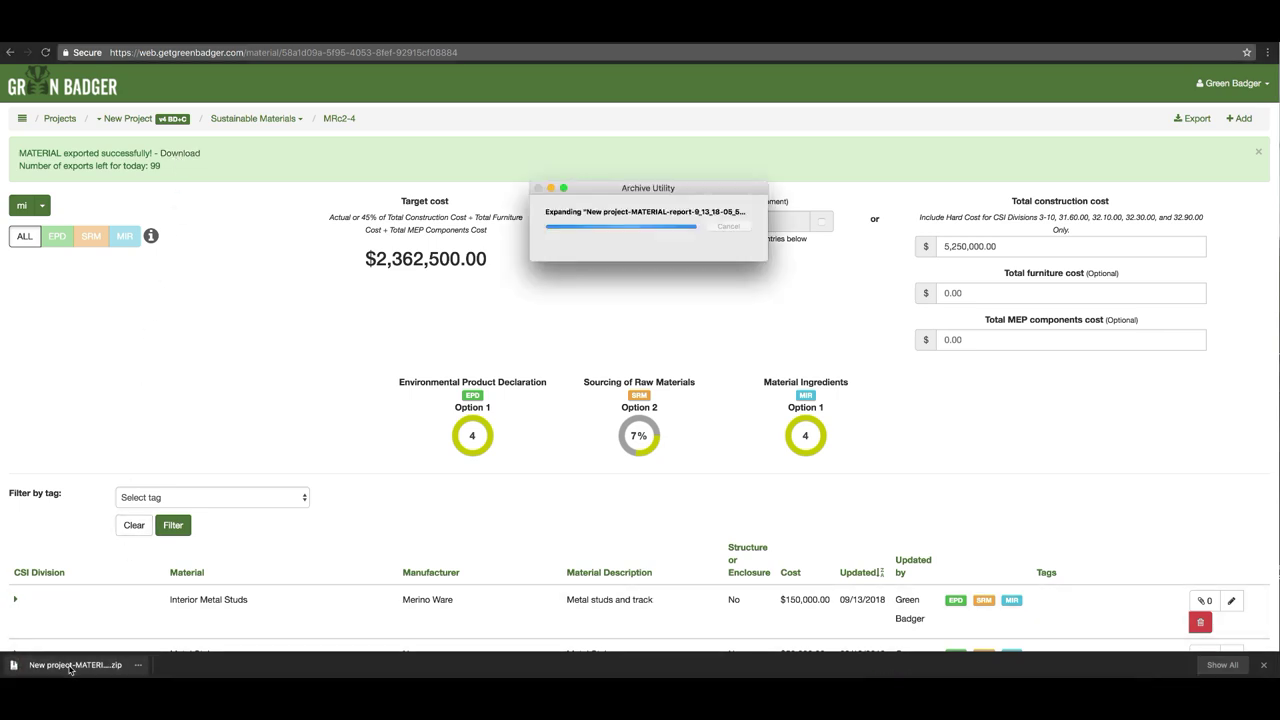
pyautogui.doubleClick(682, 331)
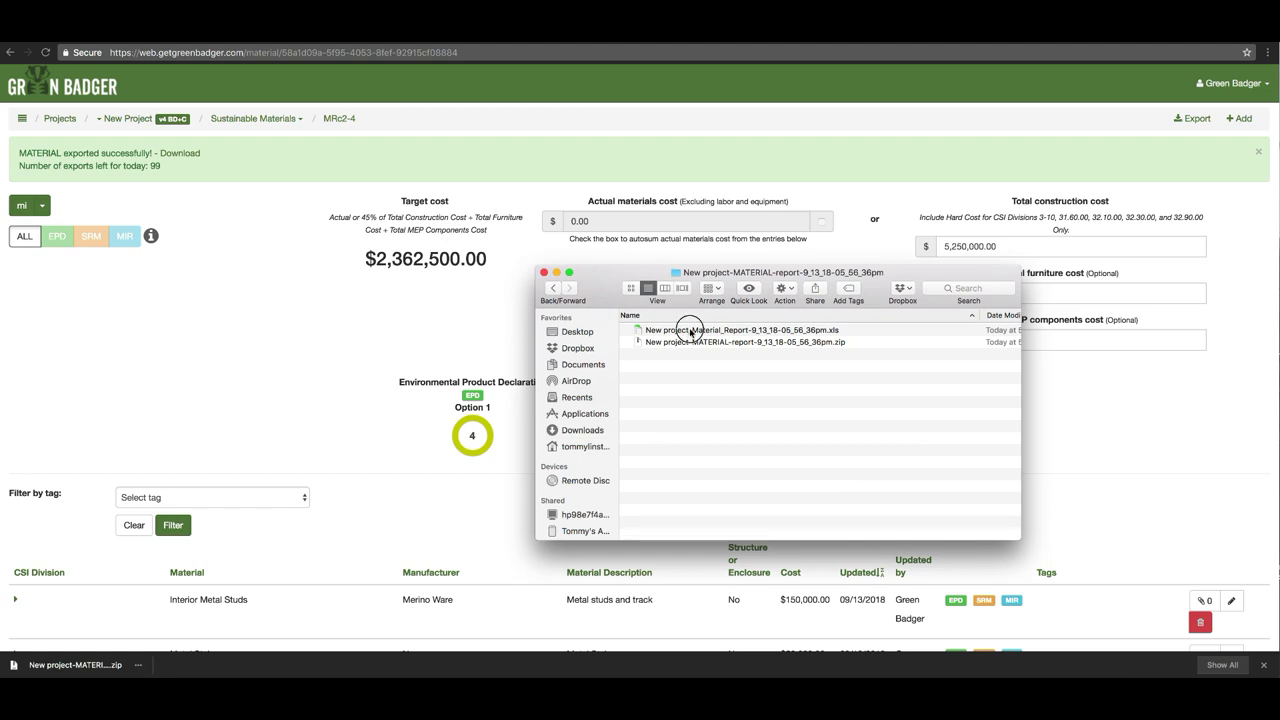
pyautogui.doubleClick(690, 331)
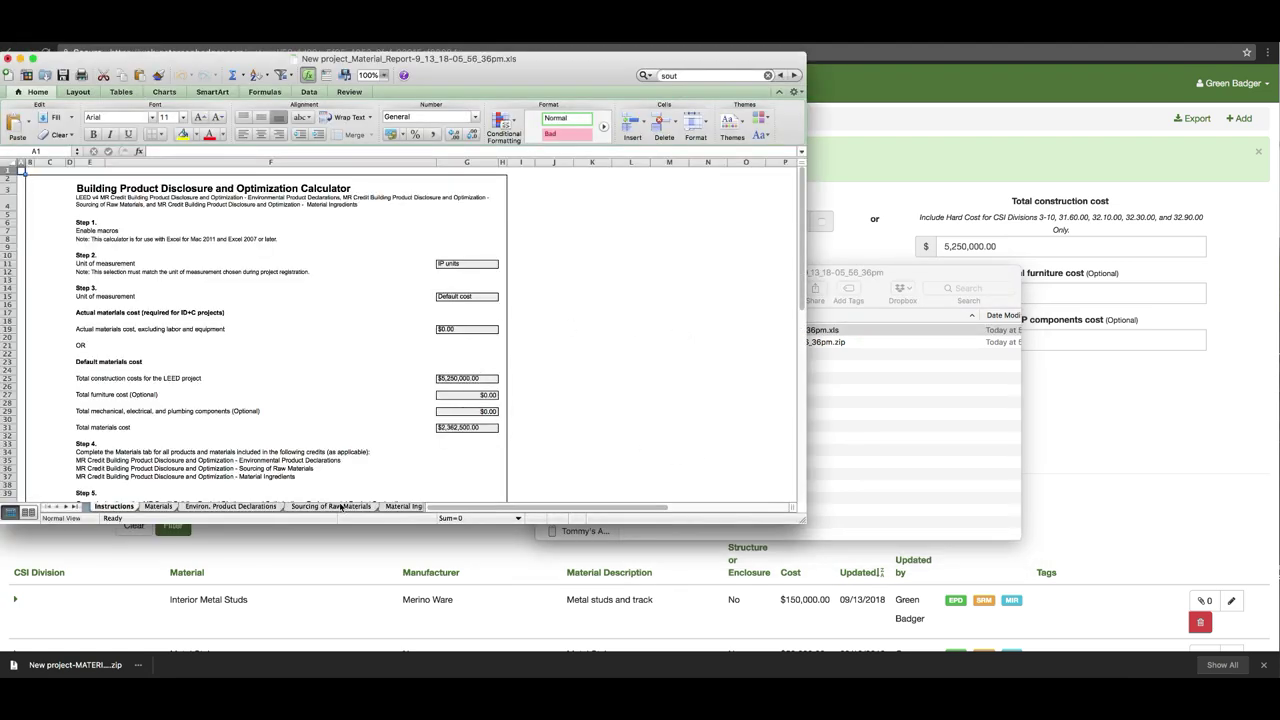
# Examine the calculator's Materials, Environ. Product Declarations, Sourcing of Raw Materials, Material Ingredients and Summary sheets, and close the workbook without saving.
pyautogui.moveTo(800, 523); pyautogui.dragTo(1022, 634)
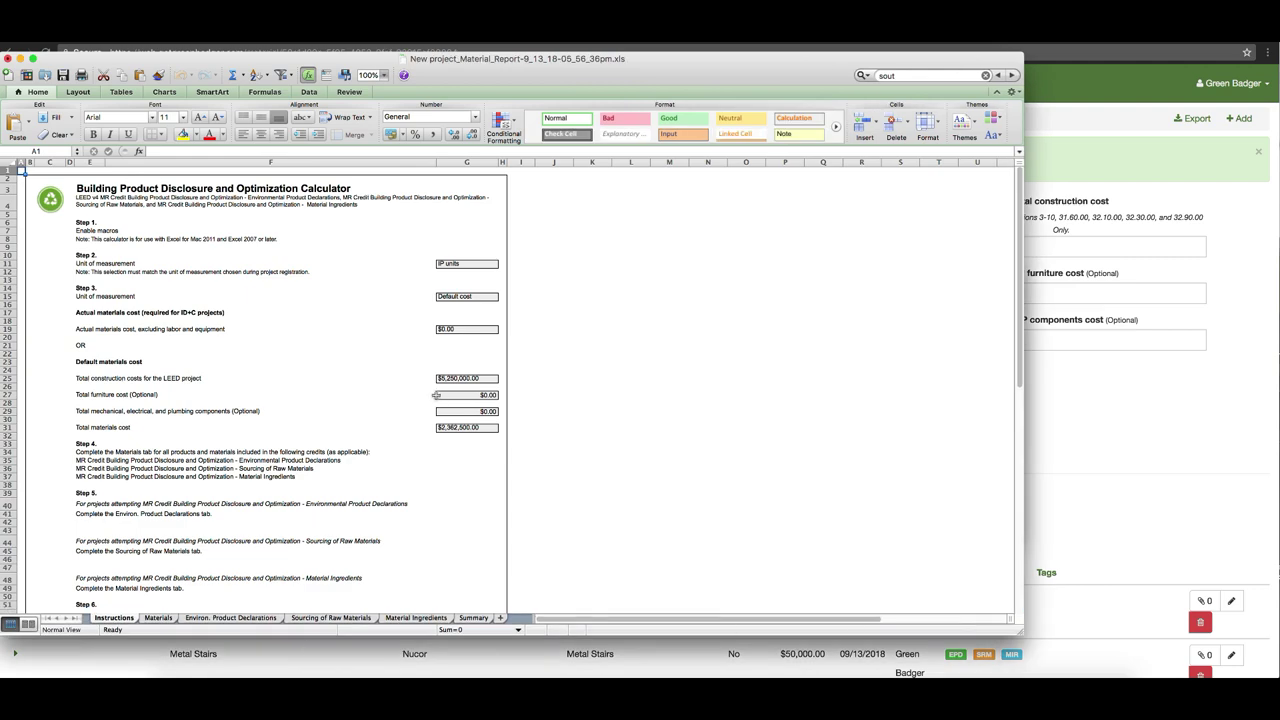
pyautogui.click(160, 618)
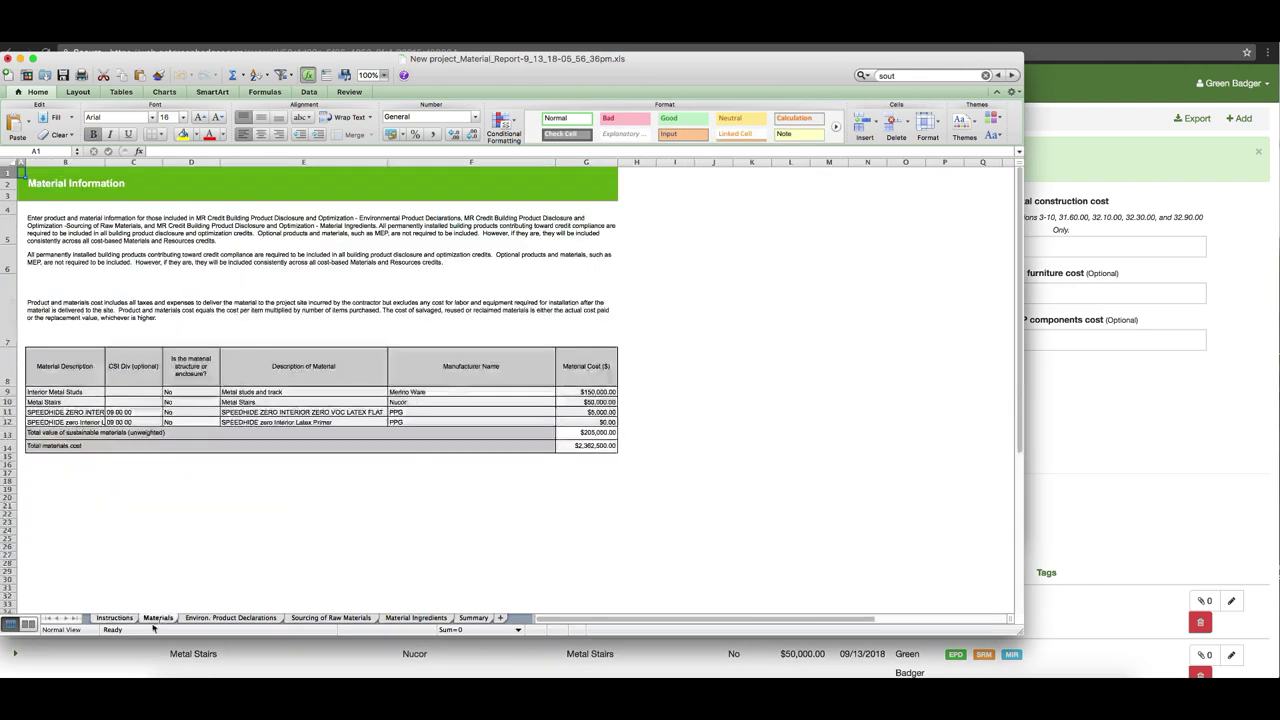
pyautogui.click(254, 618)
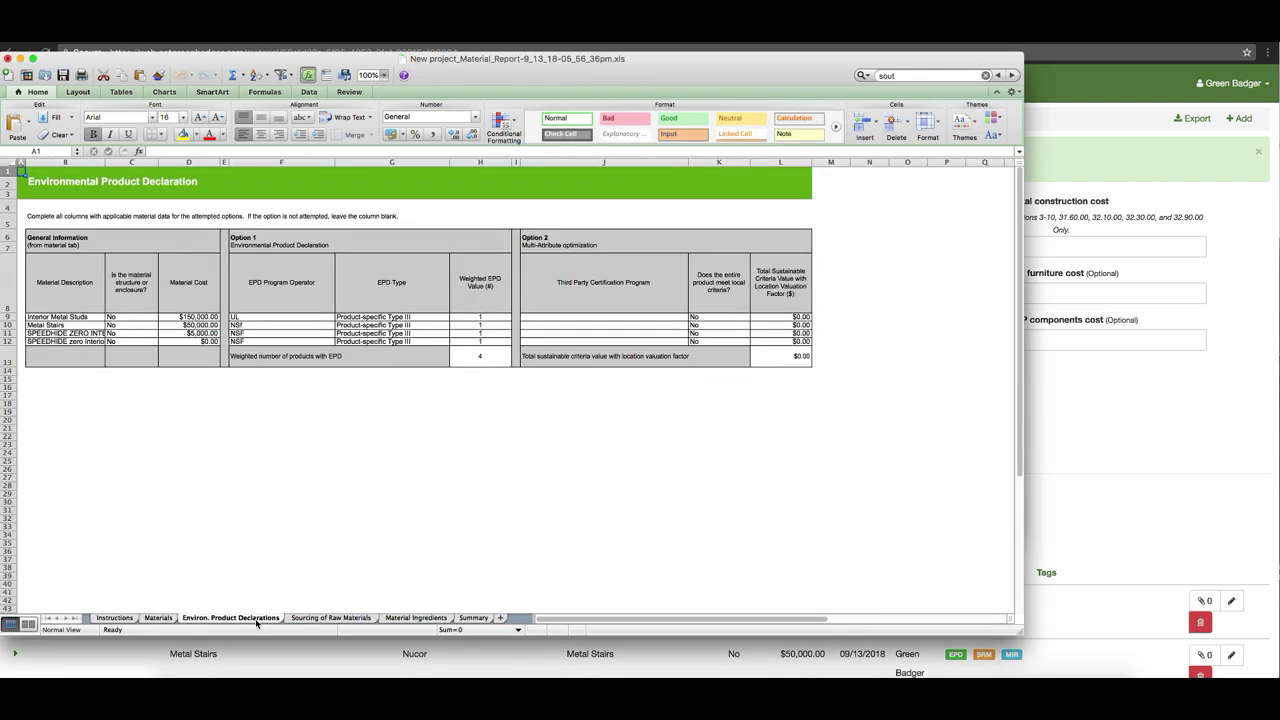
pyautogui.click(353, 619)
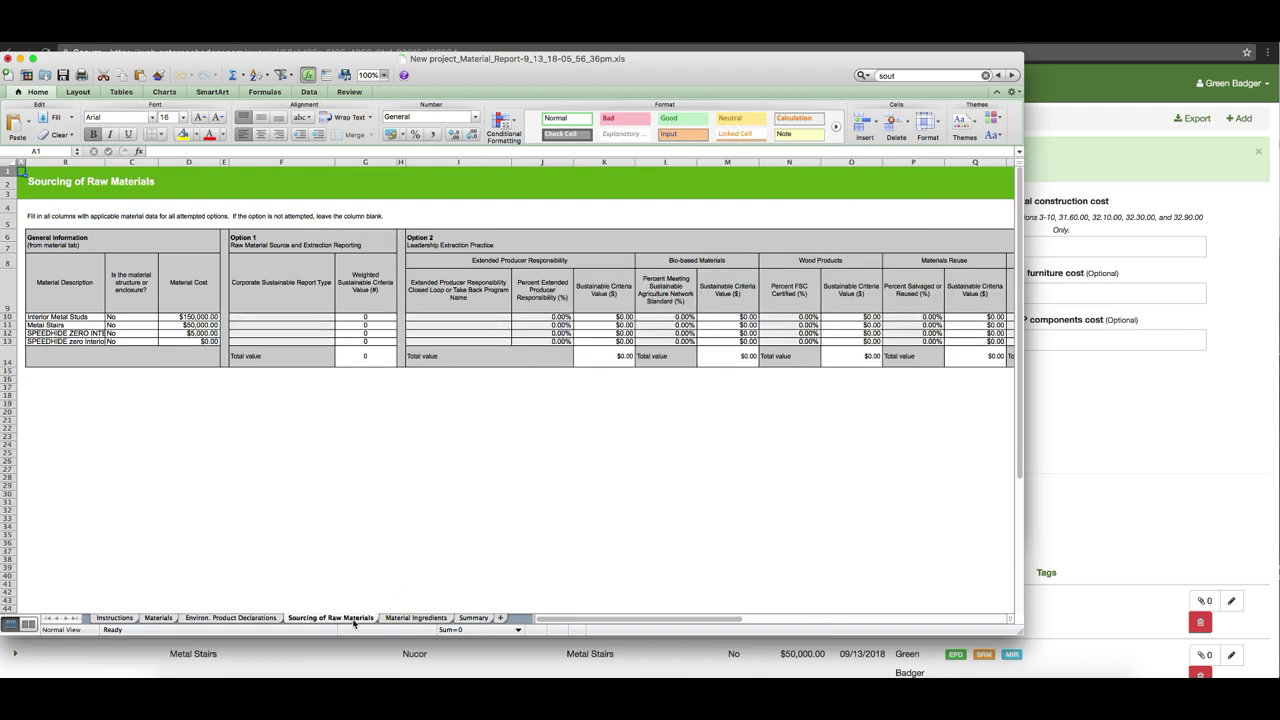
pyautogui.click(415, 619)
pyautogui.click(466, 619)
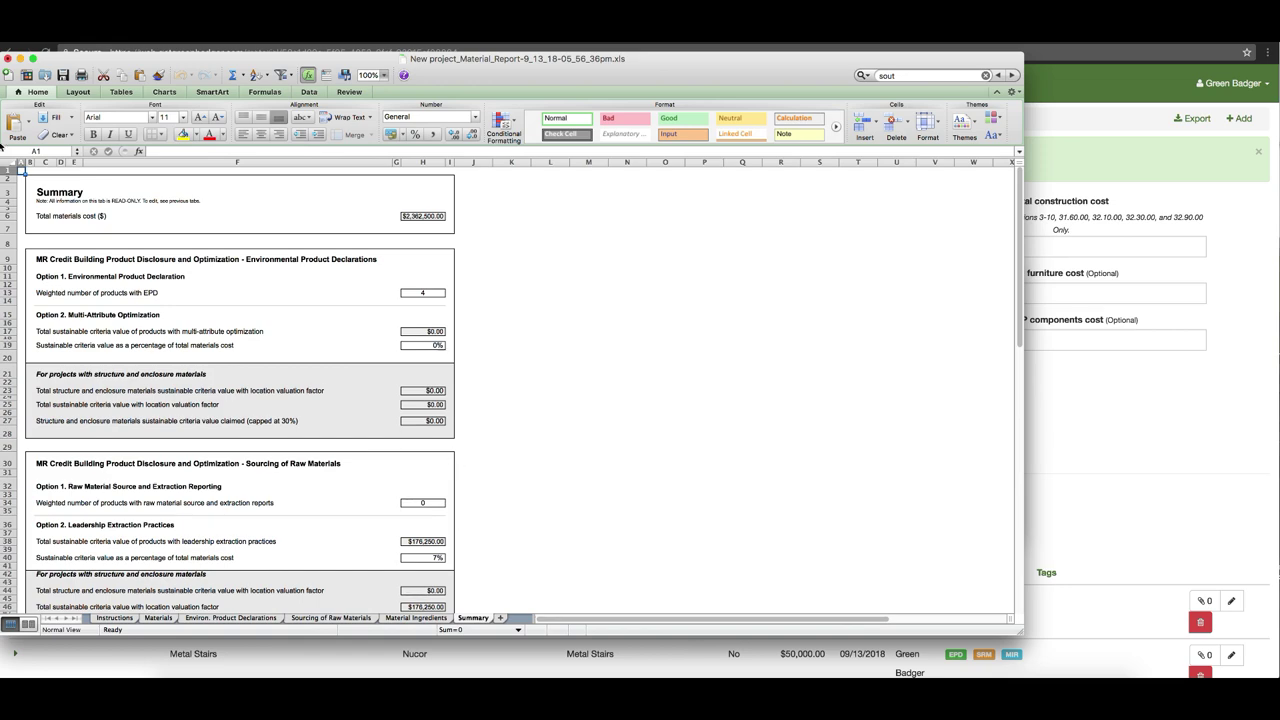
pyautogui.click(7, 59)
pyautogui.click(432, 146)
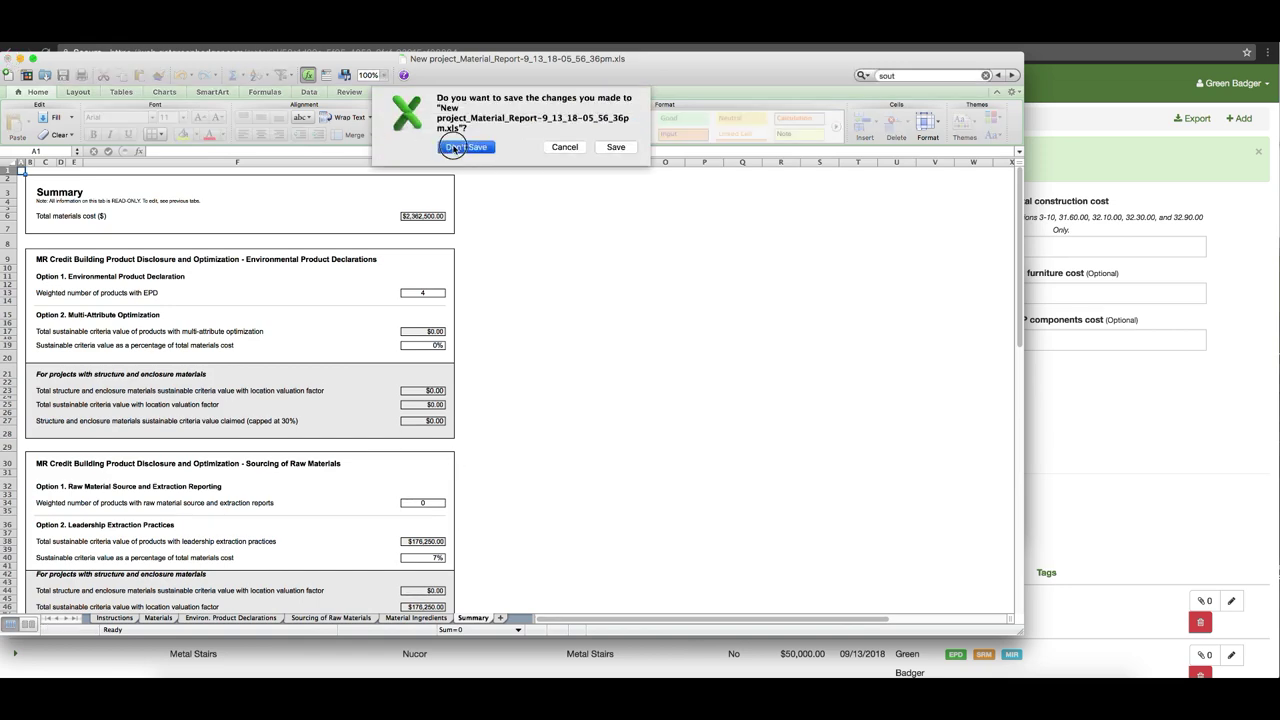
# Extract the nested material report archive and its Material Ingredients(Option1) archive, and open the extracted Material Ingredients folder.
pyautogui.doubleClick(694, 345)
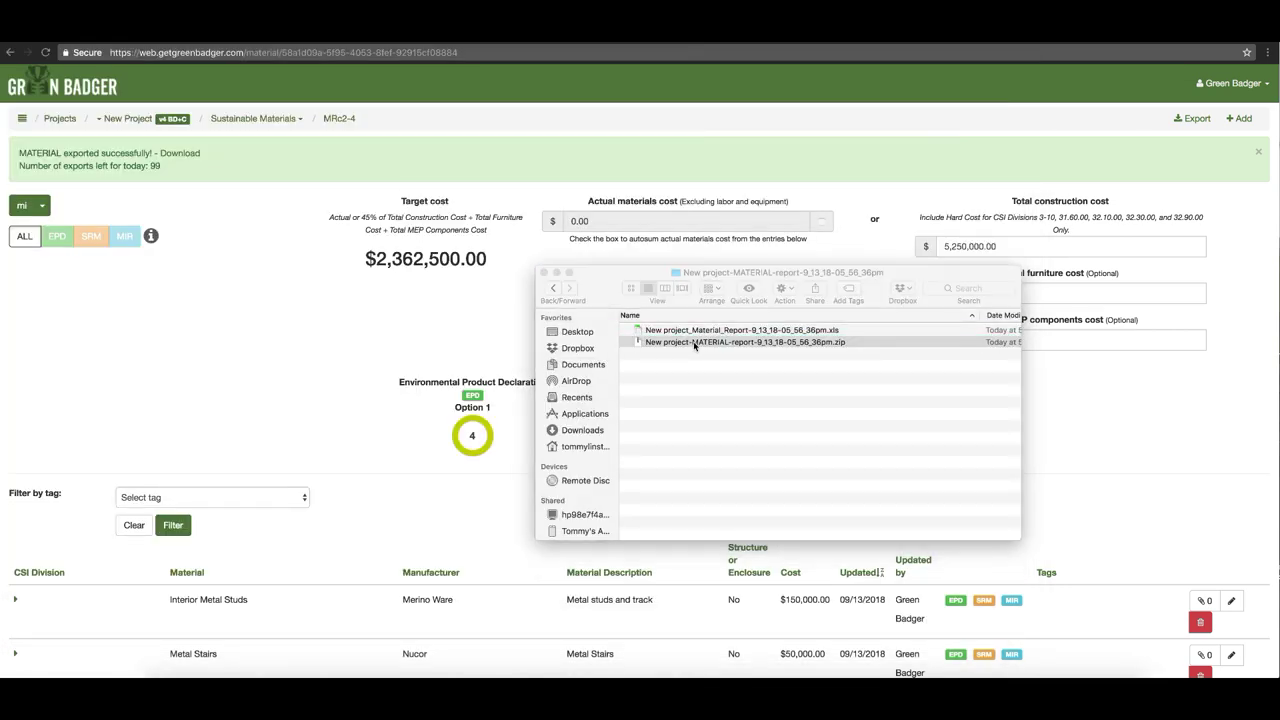
pyautogui.doubleClick(685, 342)
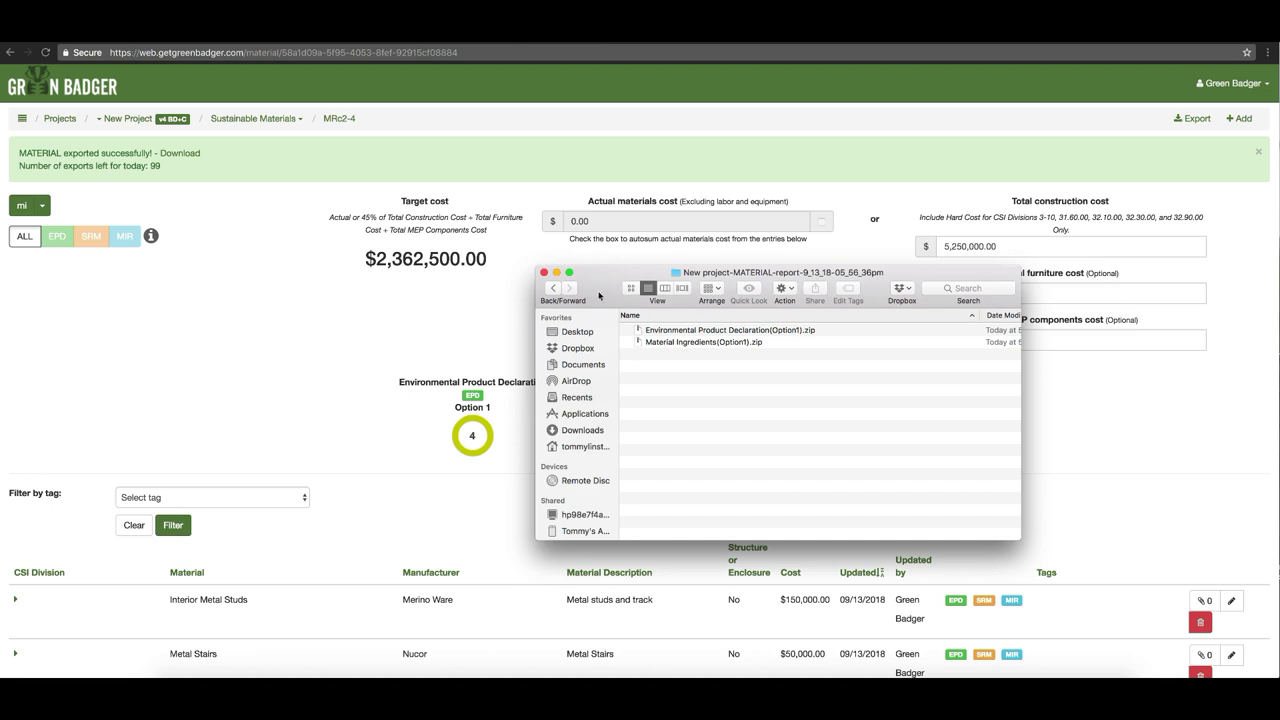
pyautogui.doubleClick(696, 345)
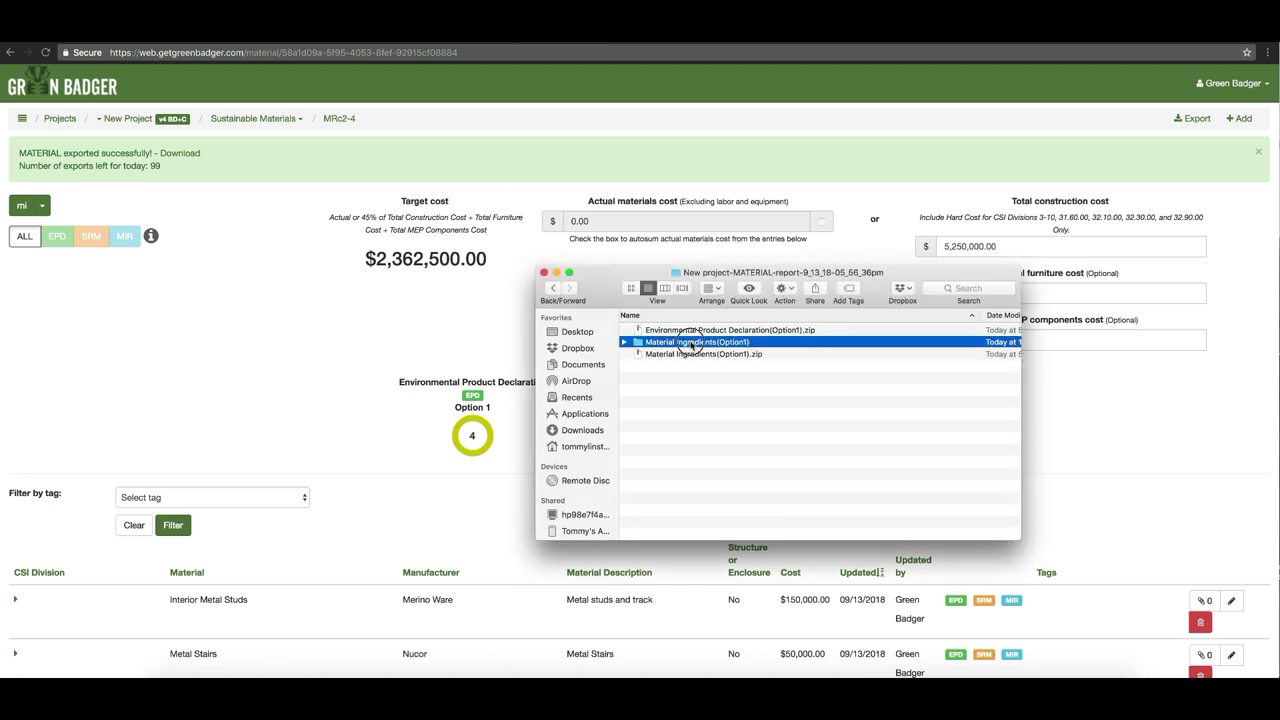
pyautogui.doubleClick(690, 345)
# Preview the datasheet 6-4110XIHPDv2.pdf, and close the preview and the folder window.
pyautogui.click(672, 331)
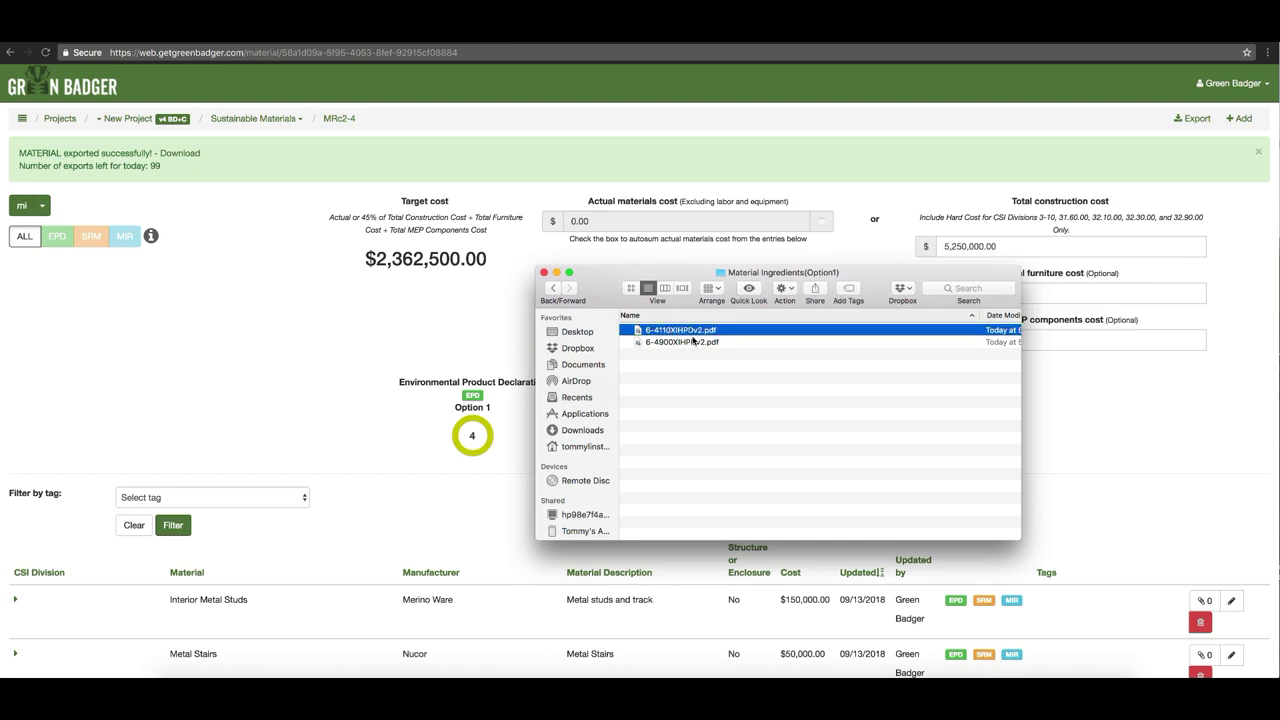
pyautogui.click(749, 288)
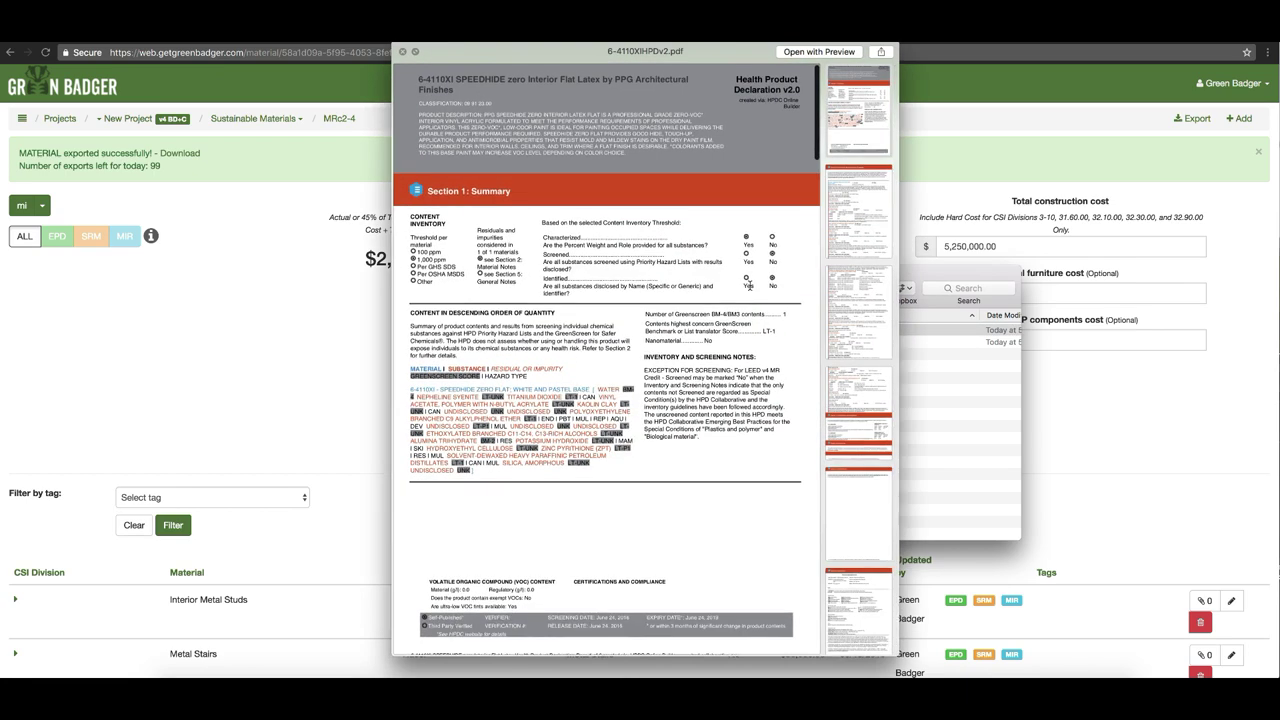
pyautogui.click(403, 51)
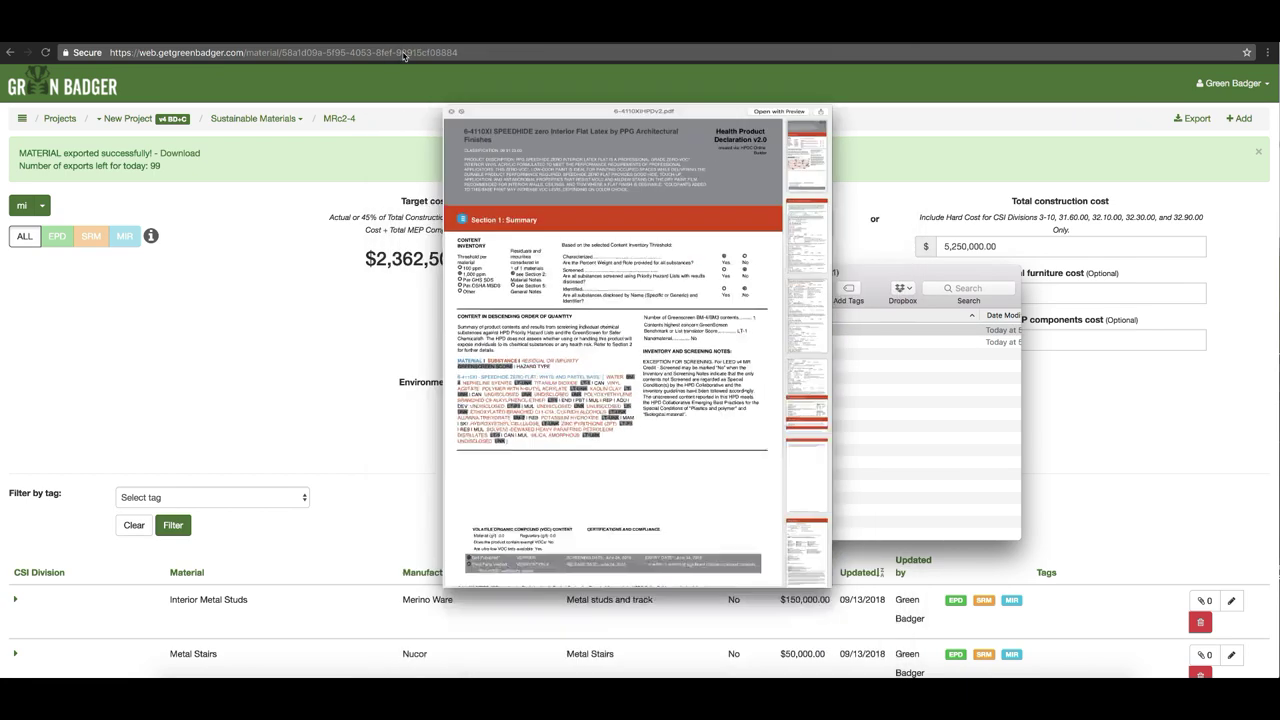
pyautogui.click(543, 272)
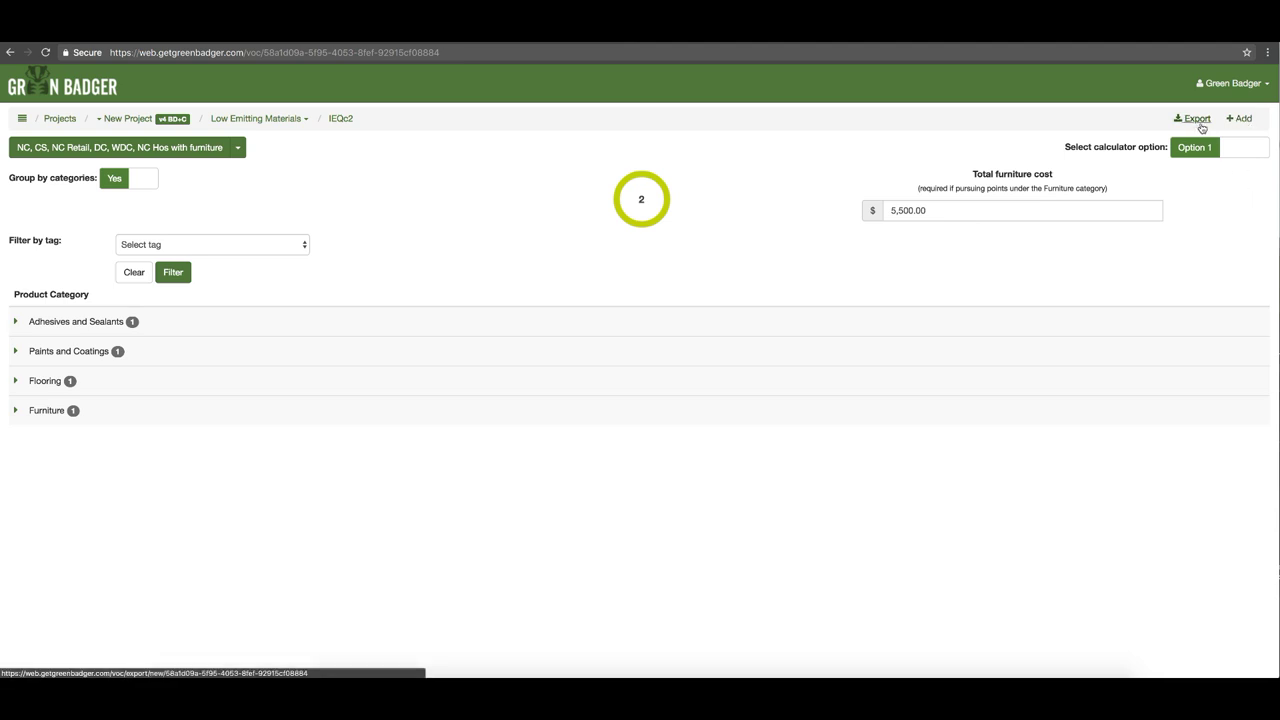
# Review the Architectural Sealant's emissions and VOC details under Adhesives and Sealants, and check its attached product datasheets.
pyautogui.click(100, 326)
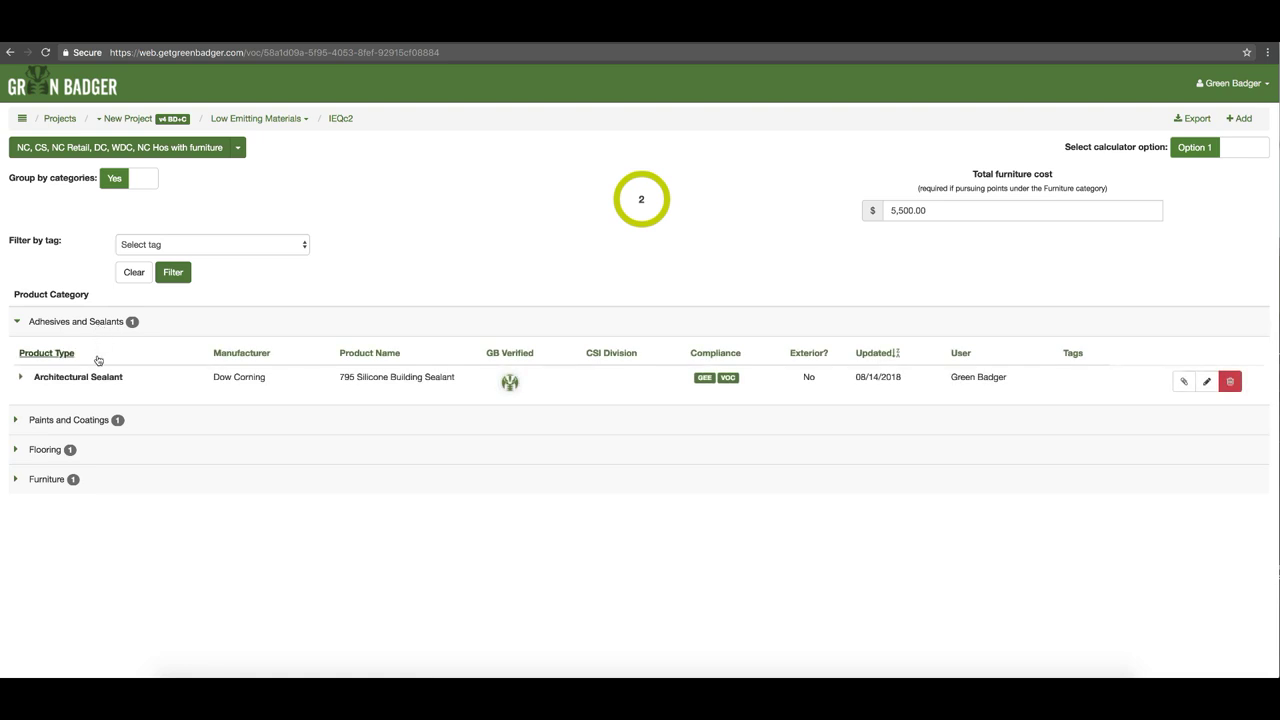
pyautogui.click(76, 384)
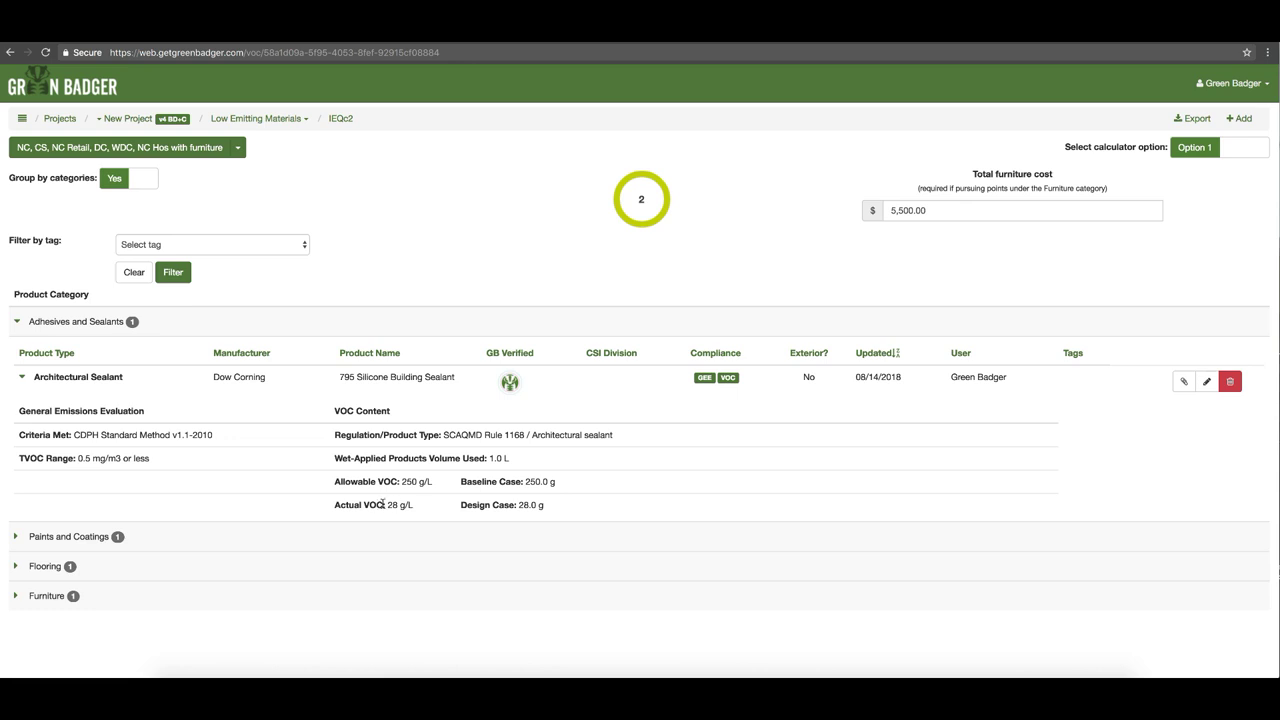
pyautogui.click(1183, 381)
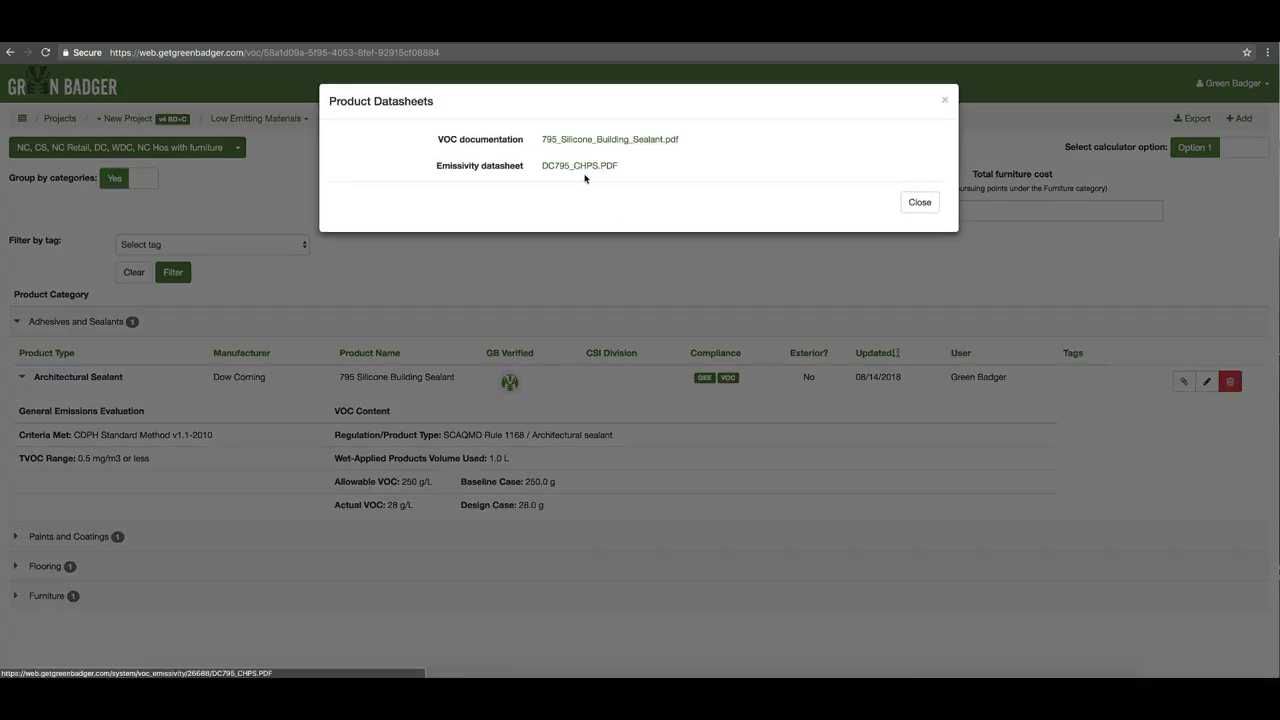
pyautogui.click(935, 202)
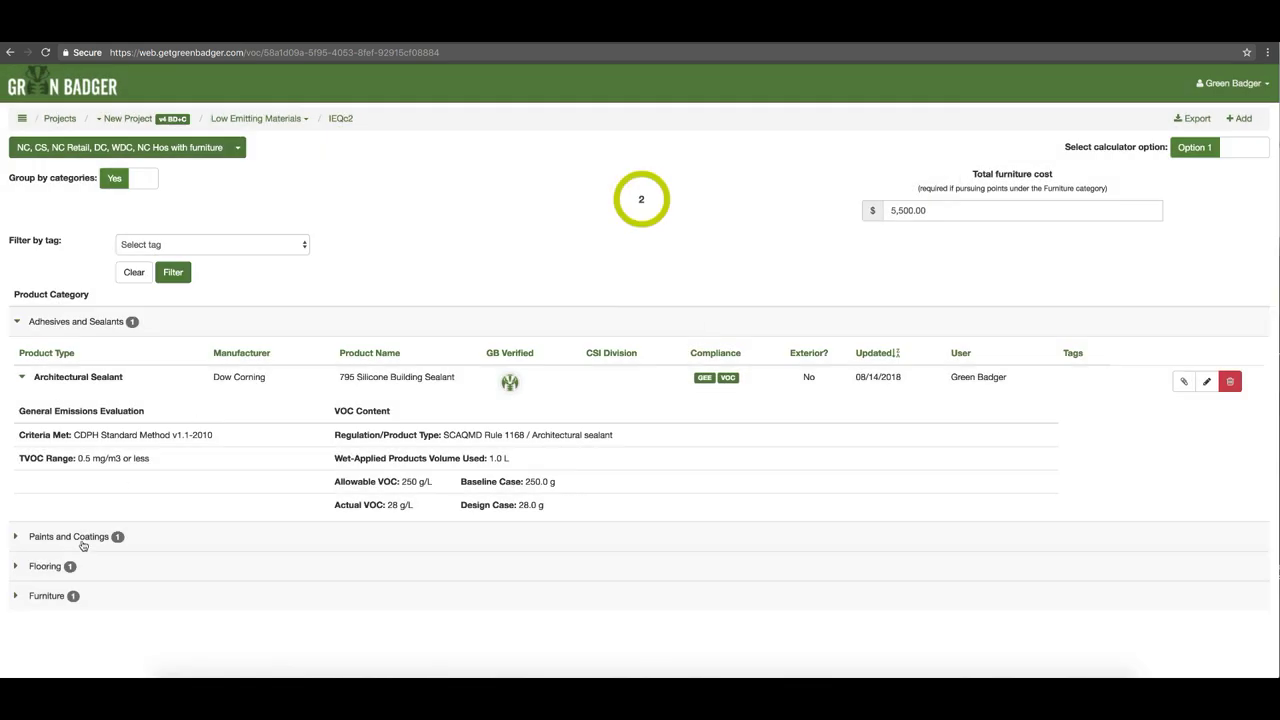
# Review the Flats entry's emissions and VOC details under Paints and Coatings, and open its product datasheets.
pyautogui.click(85, 543)
pyautogui.scroll(-1, 341, 474)
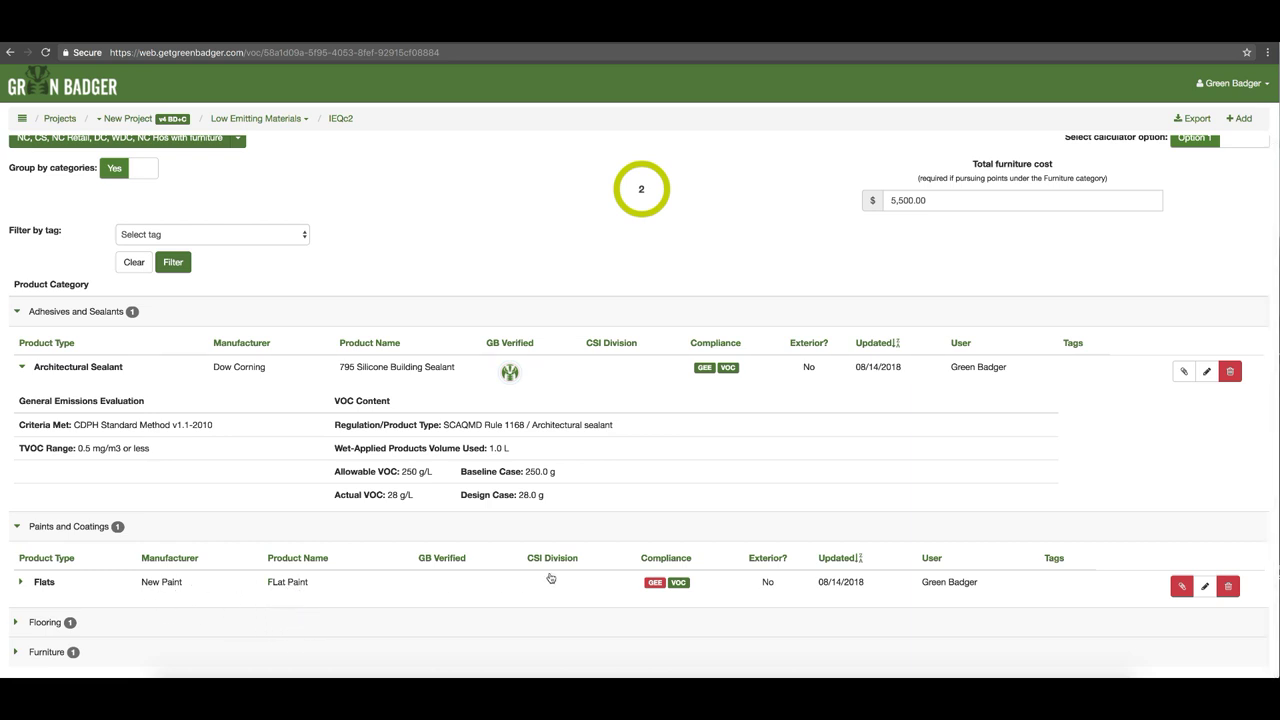
pyautogui.click(111, 581)
pyautogui.scroll(-3, 192, 553)
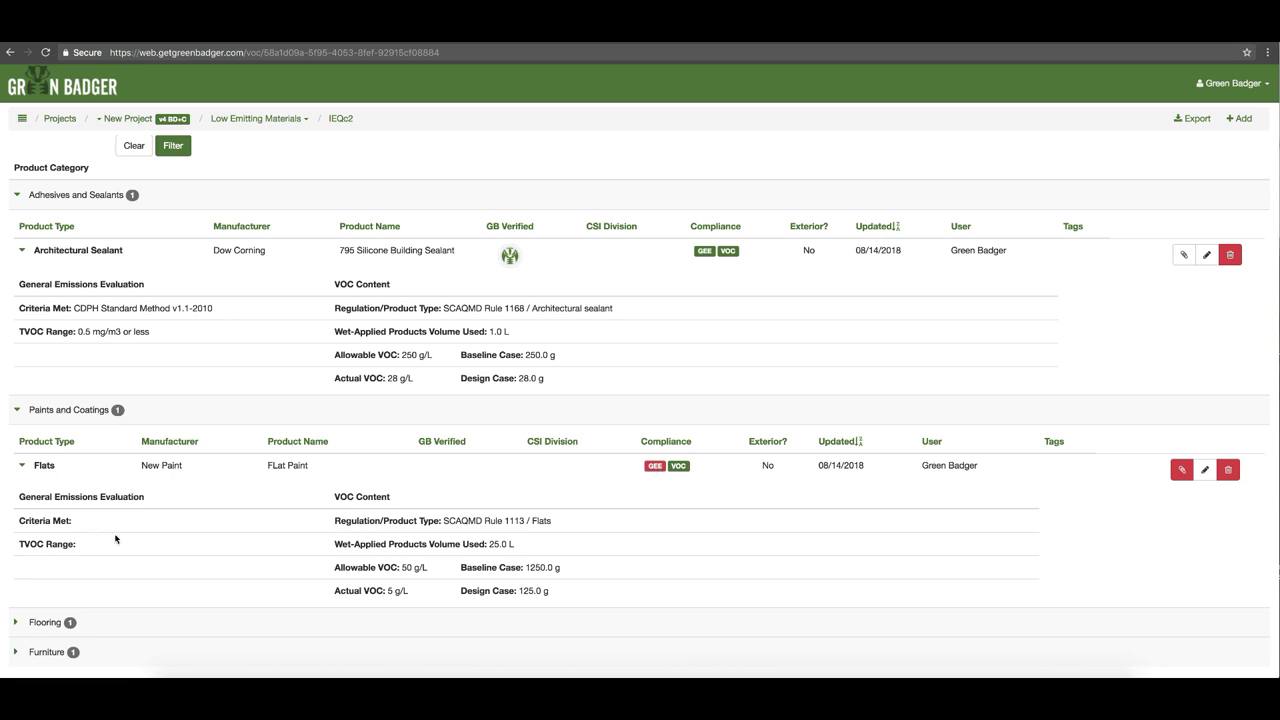
pyautogui.click(1182, 470)
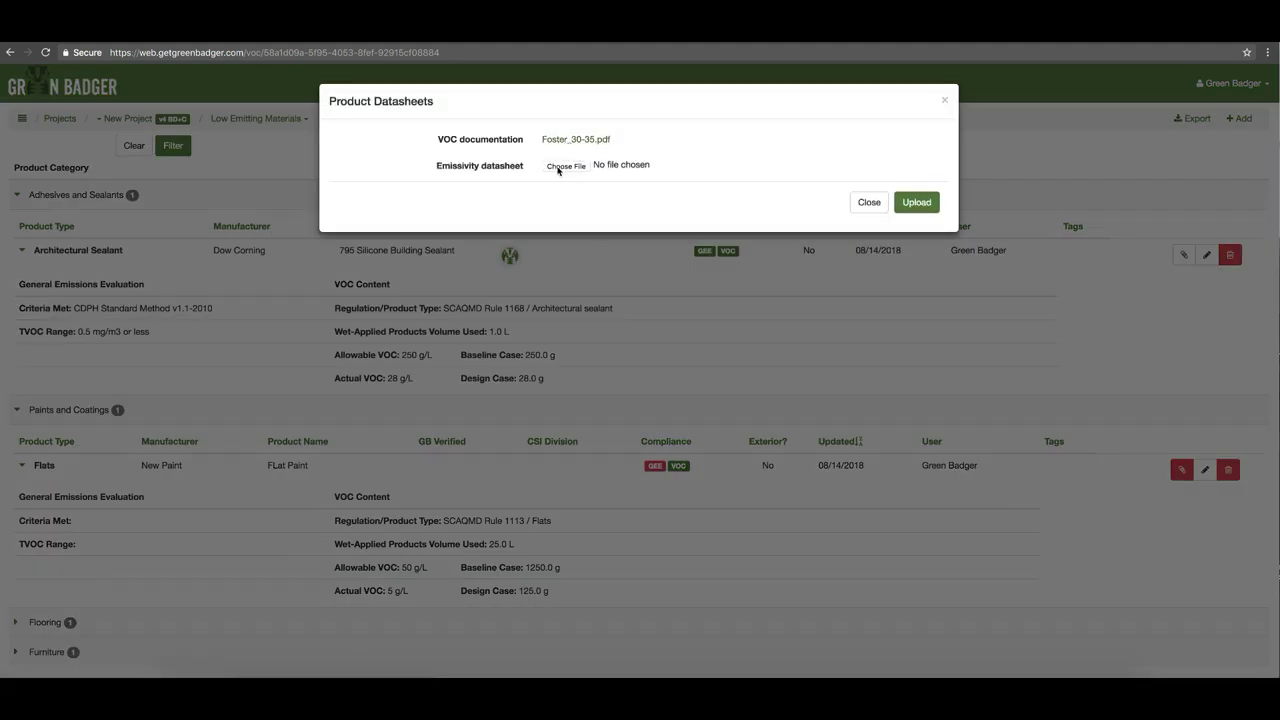
# Close the product datasheets and start a new VOC entry with brand Chapco and product Safe-Set 4 Cove Base Adhesive.
pyautogui.click(869, 203)
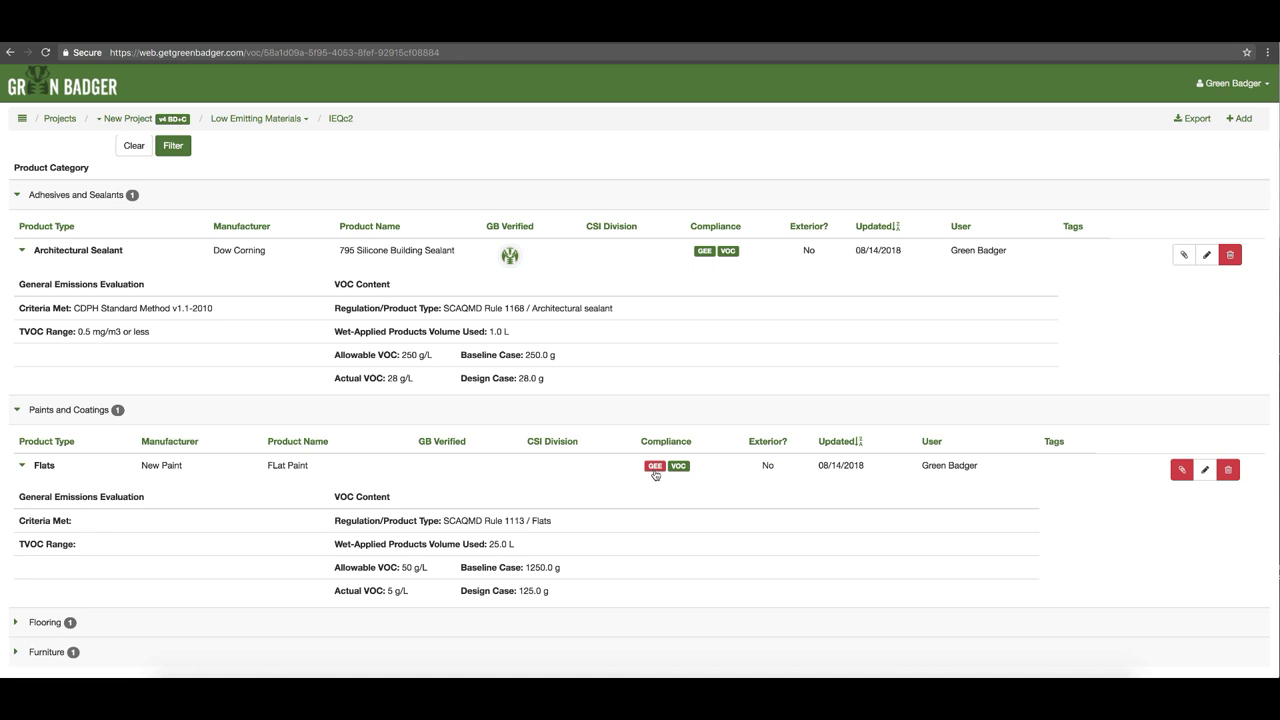
pyautogui.click(1240, 120)
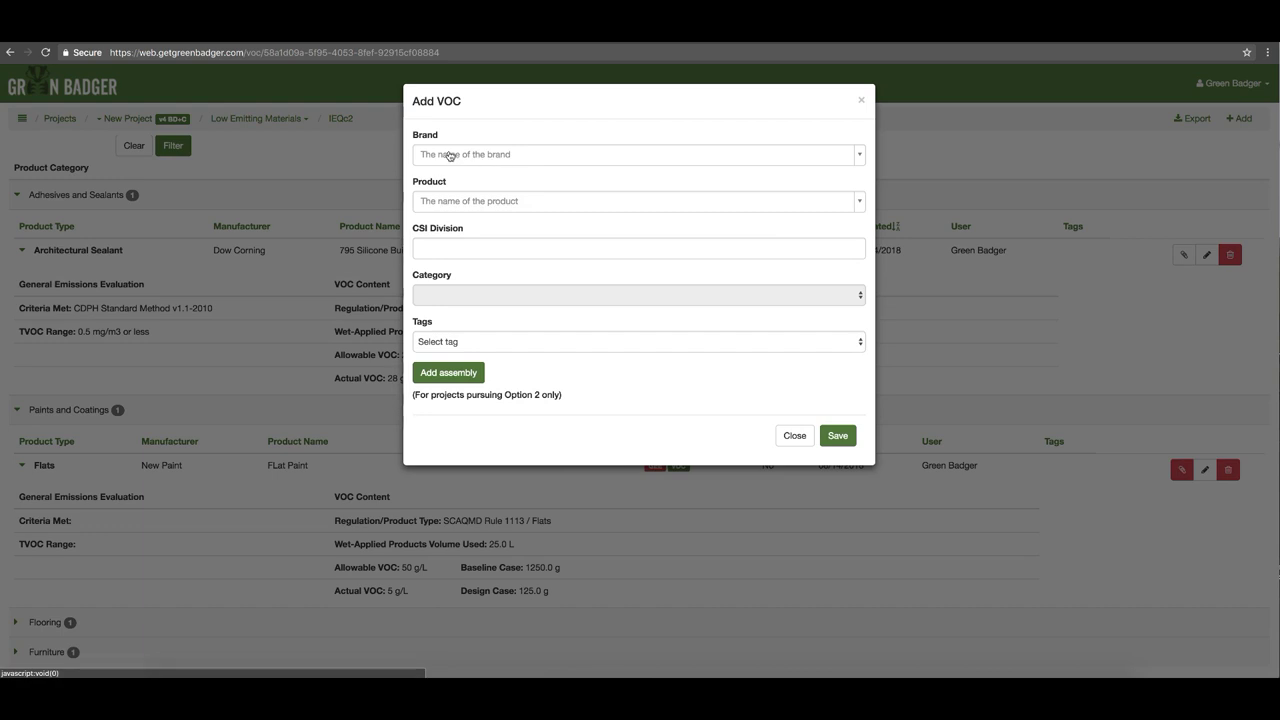
pyautogui.click(447, 157)
pyautogui.write('chap')
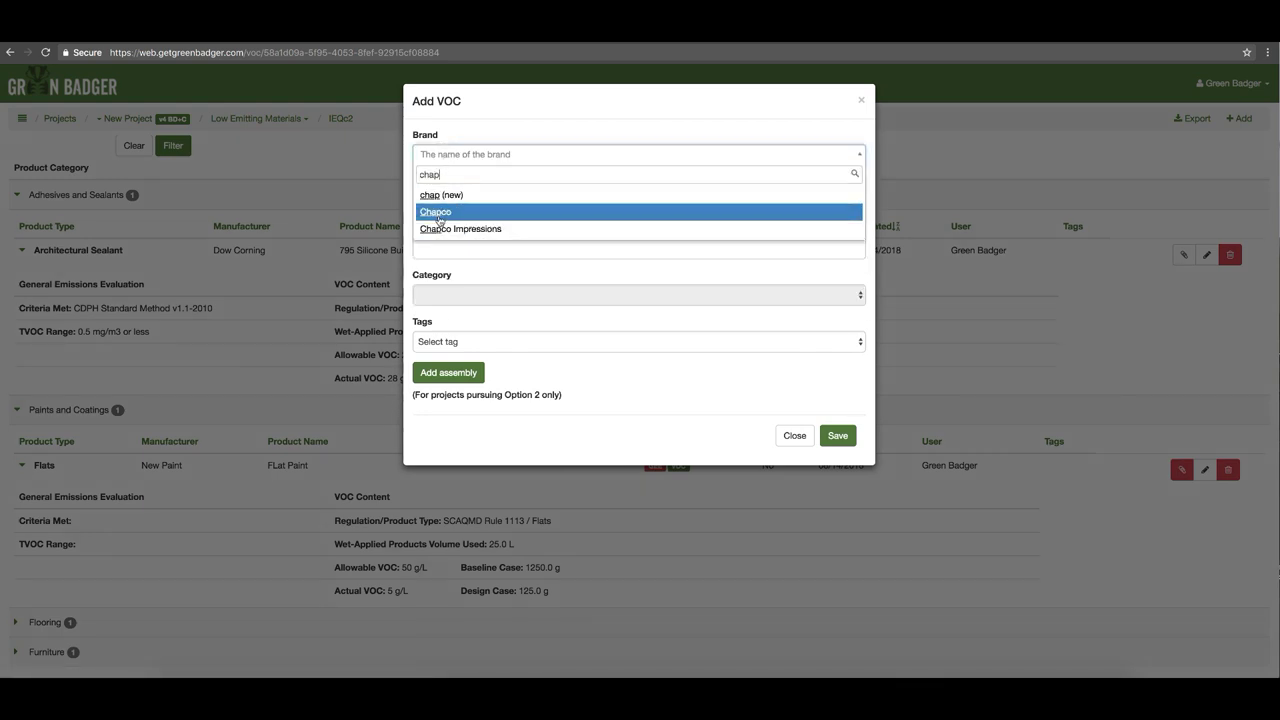
pyautogui.click(441, 213)
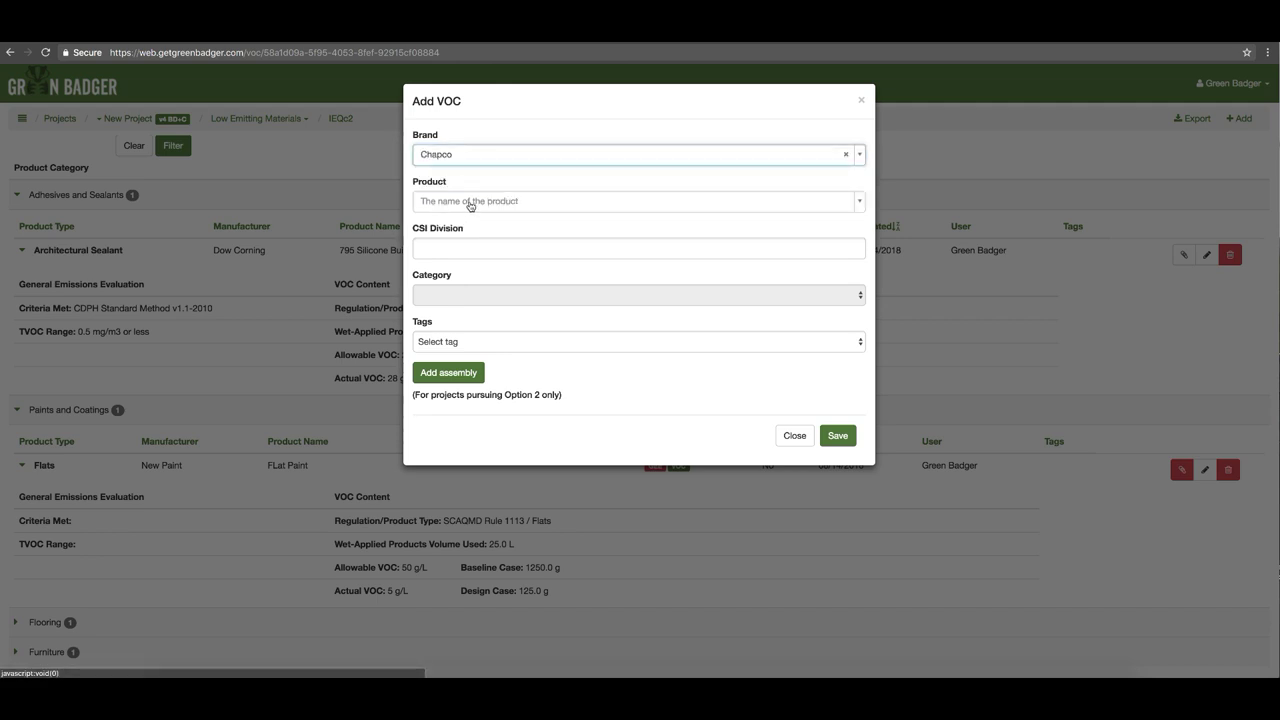
pyautogui.click(470, 203)
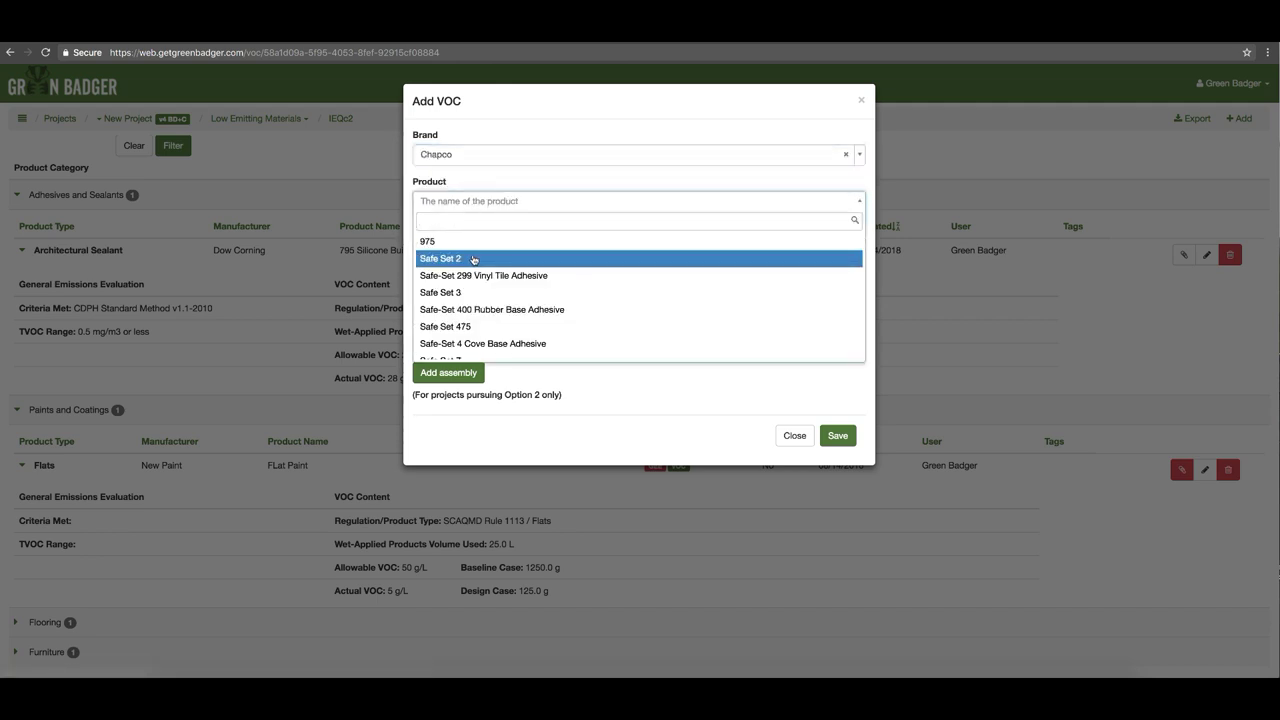
pyautogui.scroll(-2, 474, 280)
pyautogui.click(472, 323)
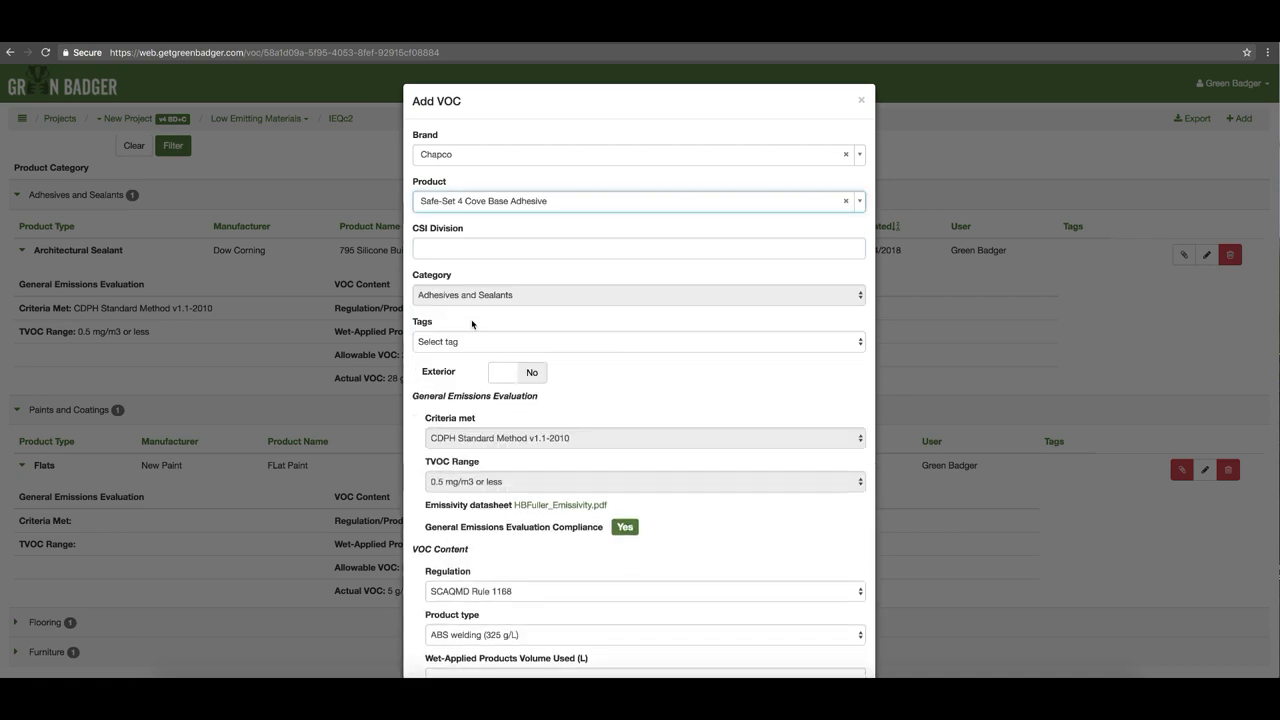
# Set the product type to Cove base adhesives (50 g/L) and the wet-applied volume to 1 L, and save the VOC entry.
pyautogui.scroll(-5, 471, 320)
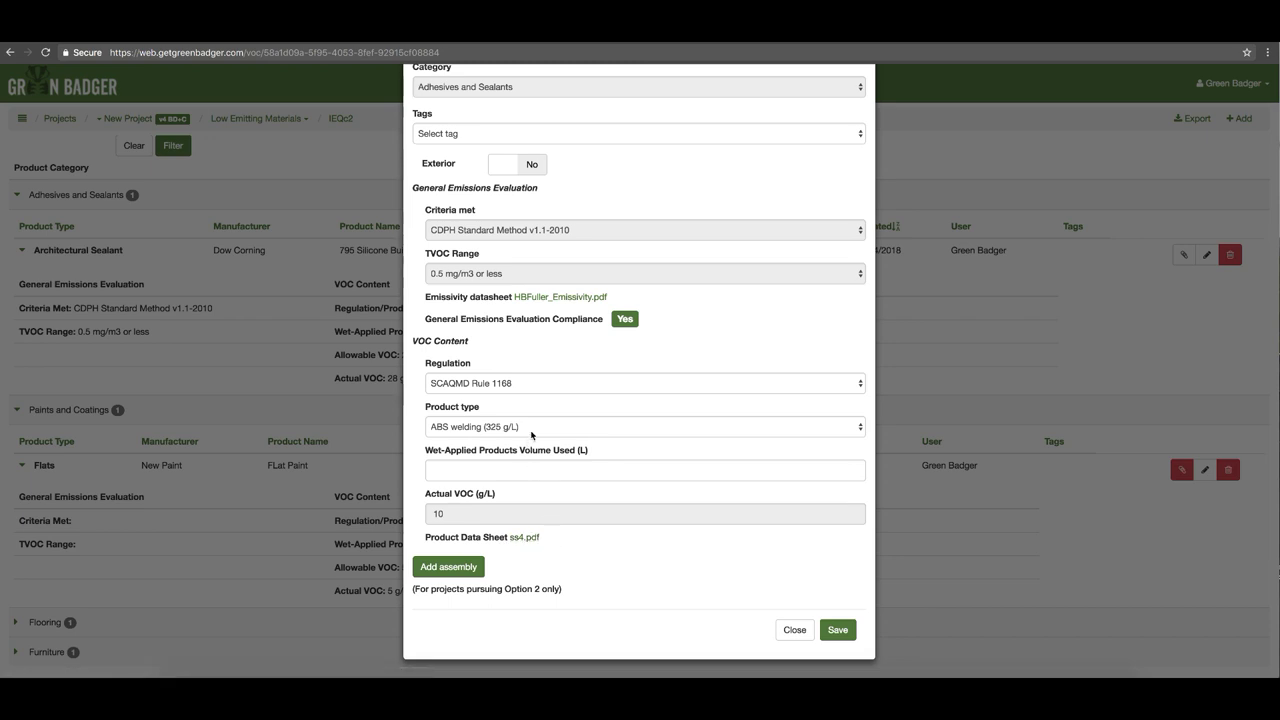
pyautogui.click(541, 432)
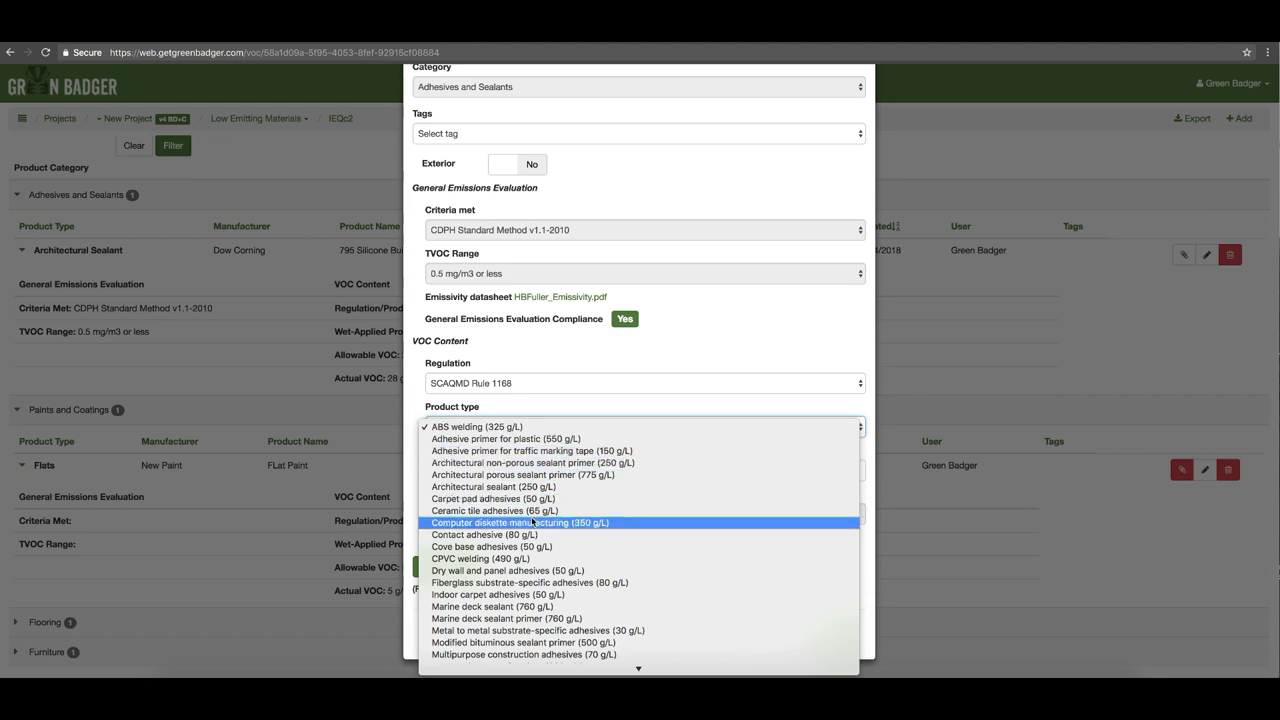
pyautogui.click(519, 547)
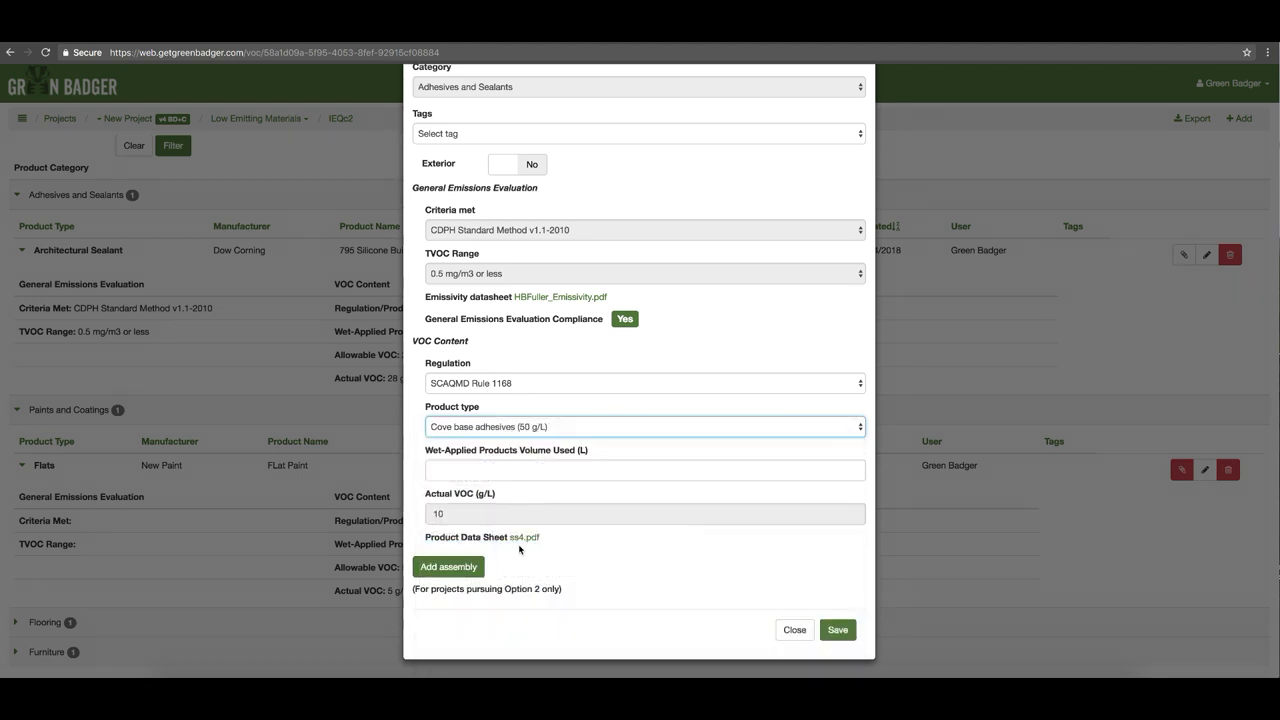
pyautogui.click(455, 470)
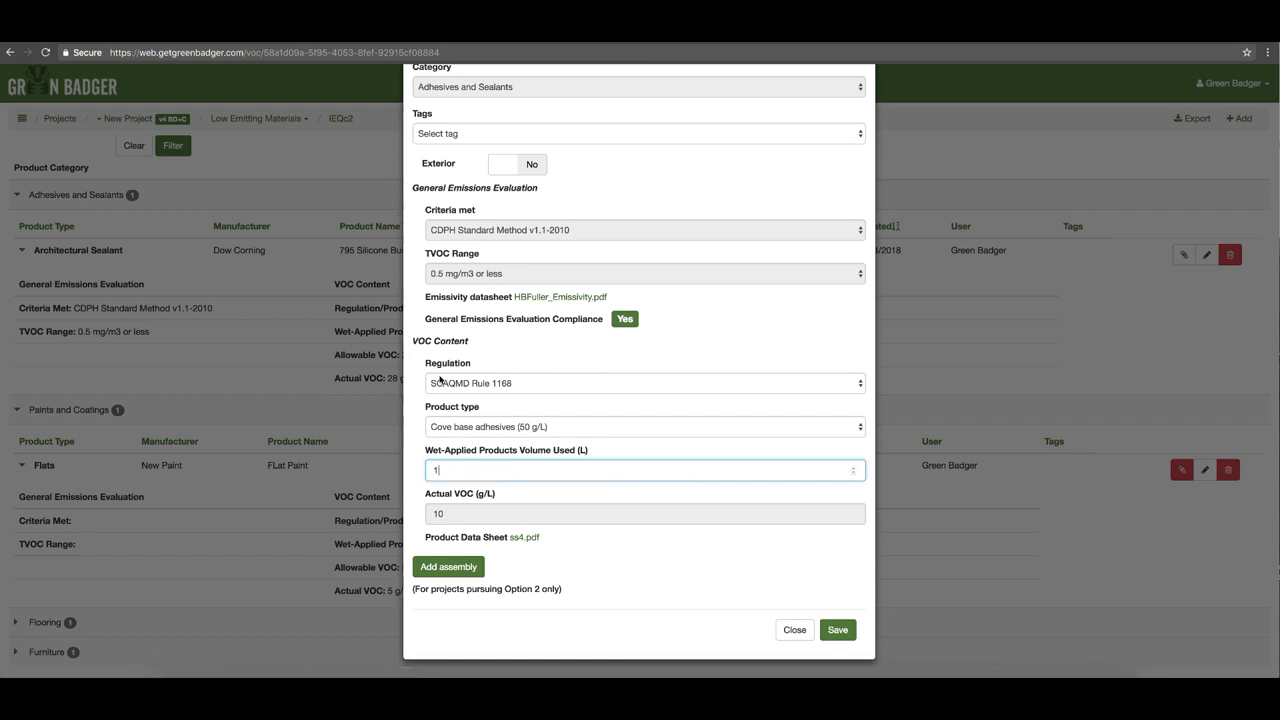
pyautogui.scroll(1, 440, 379)
pyautogui.click(830, 630)
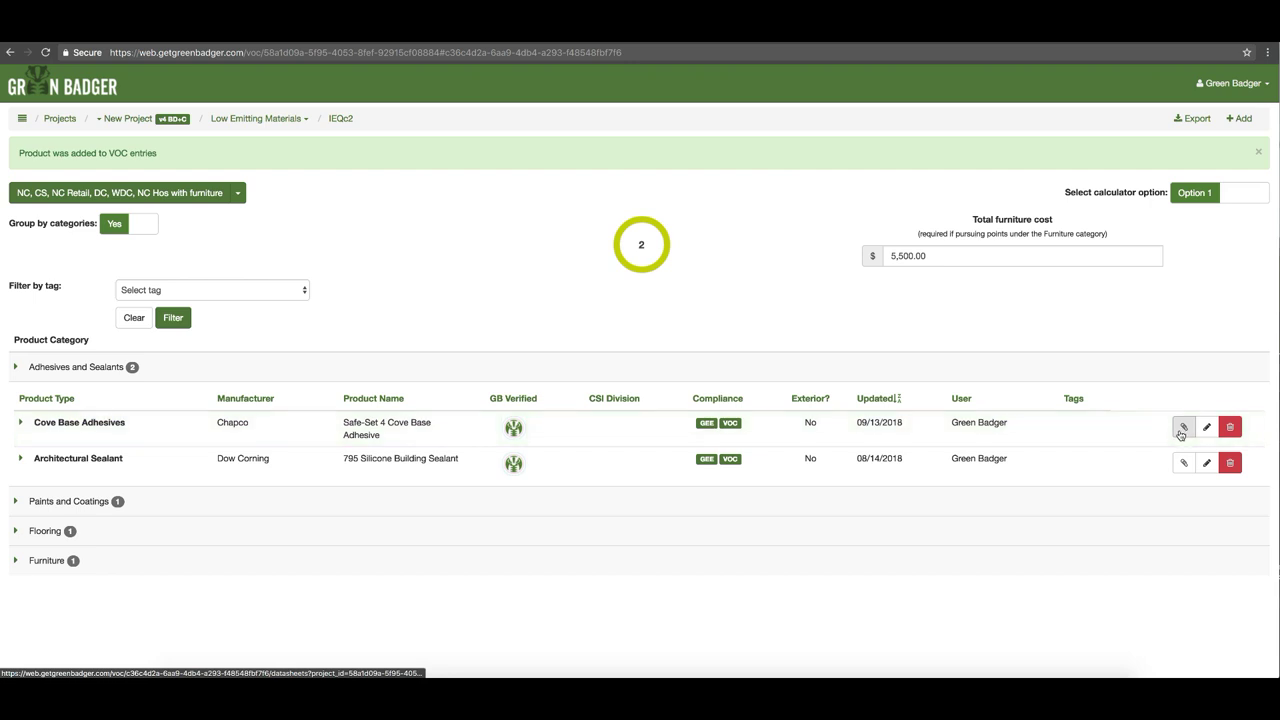
# Start another VOC entry with new brand "new pduct", new product "Paint" and category Paints and Coatings.
pyautogui.click(1240, 119)
pyautogui.click(617, 155)
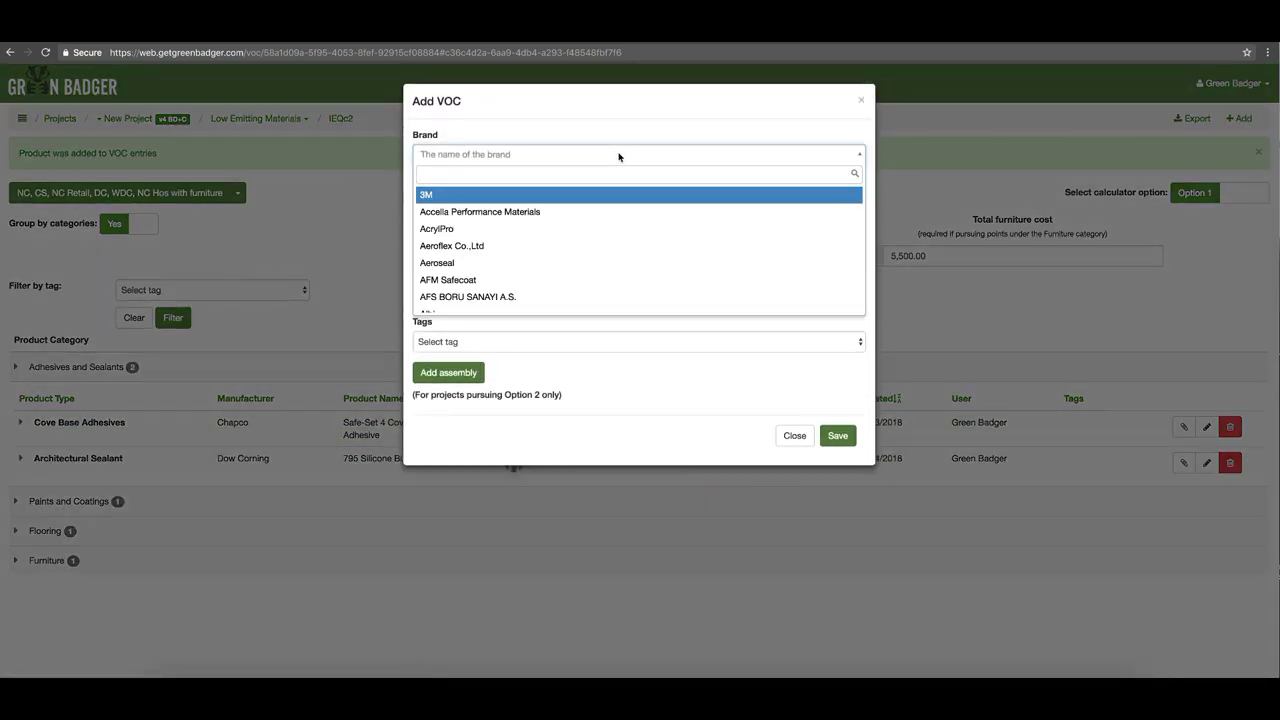
pyautogui.write('new pduct')
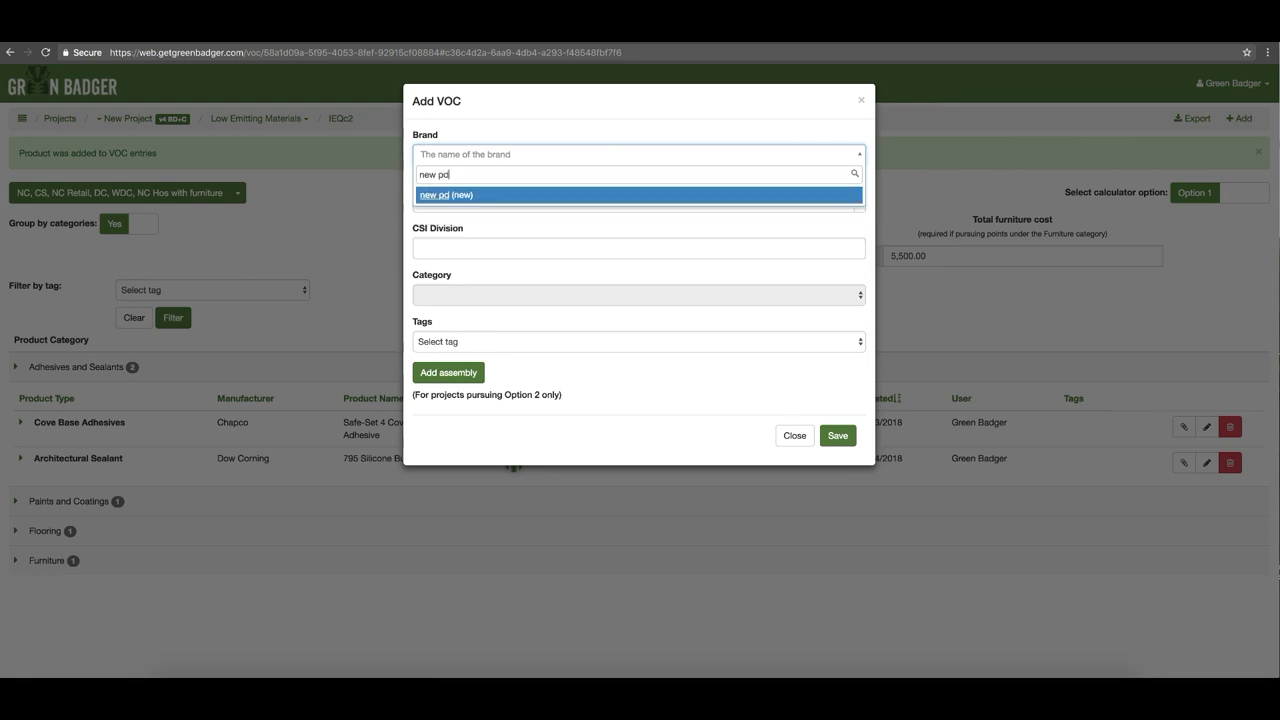
pyautogui.click(484, 197)
pyautogui.click(461, 204)
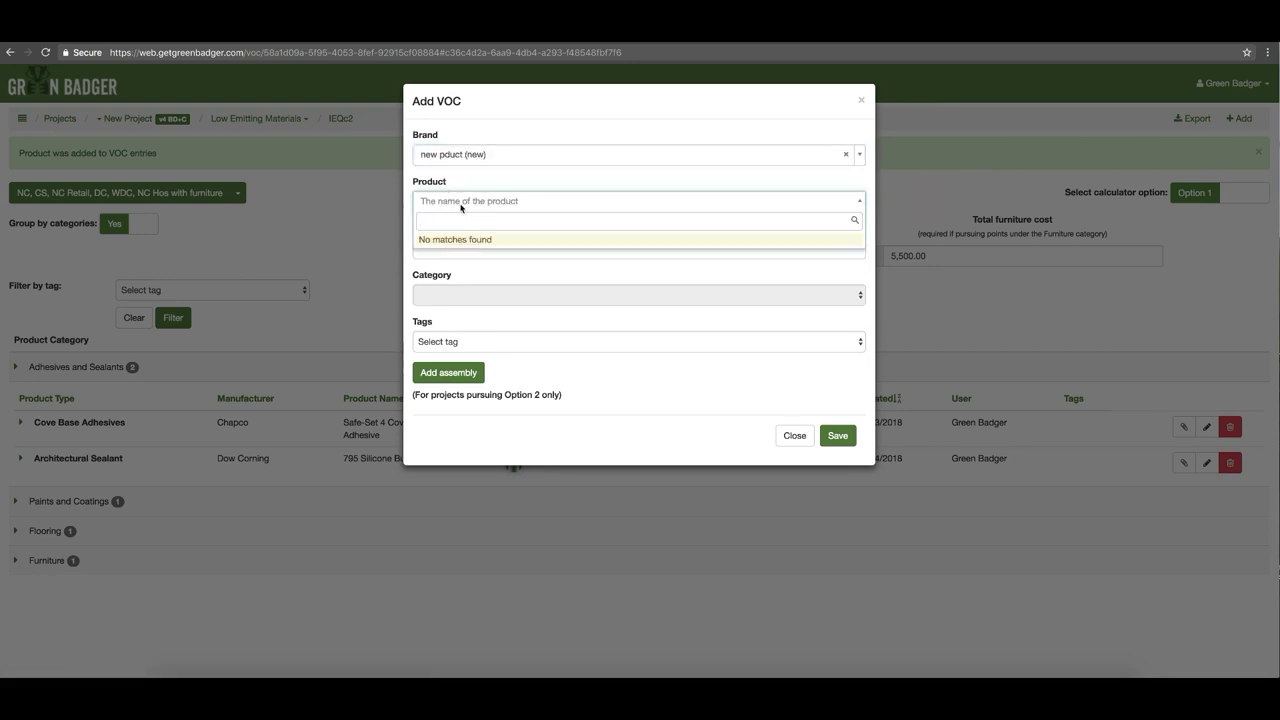
pyautogui.write('Paint')
pyautogui.click(449, 242)
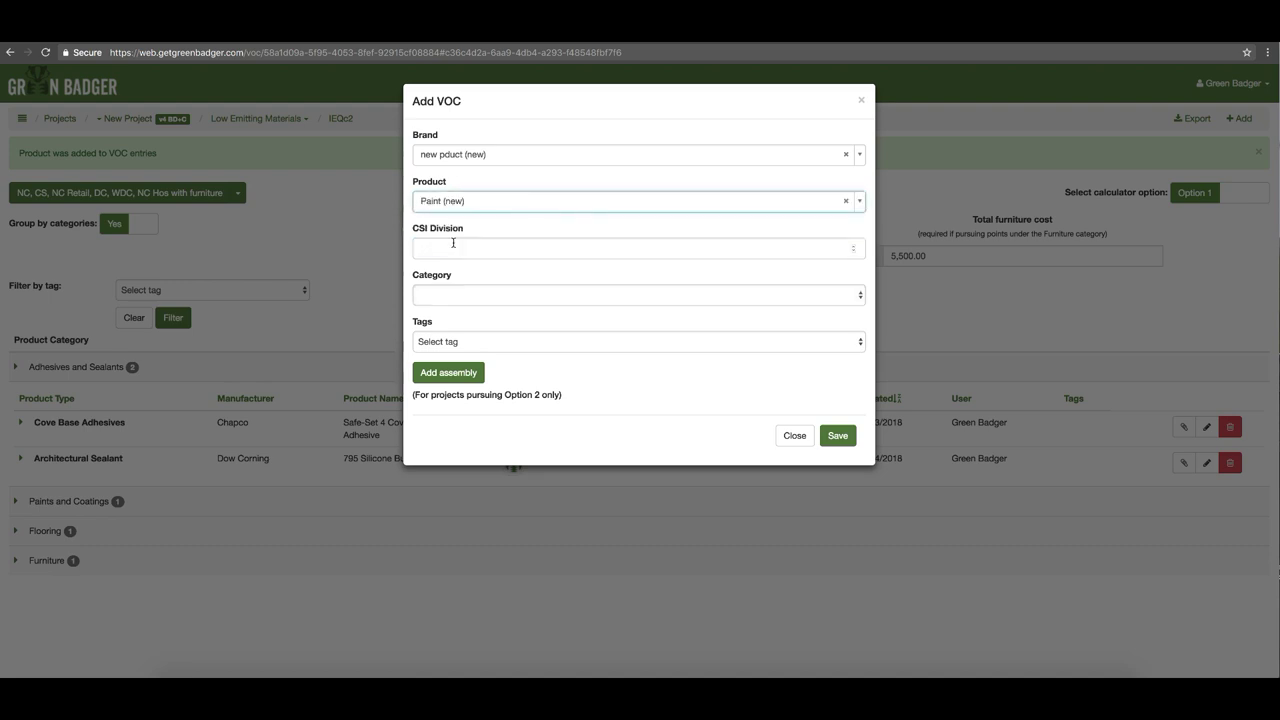
pyautogui.click(458, 295)
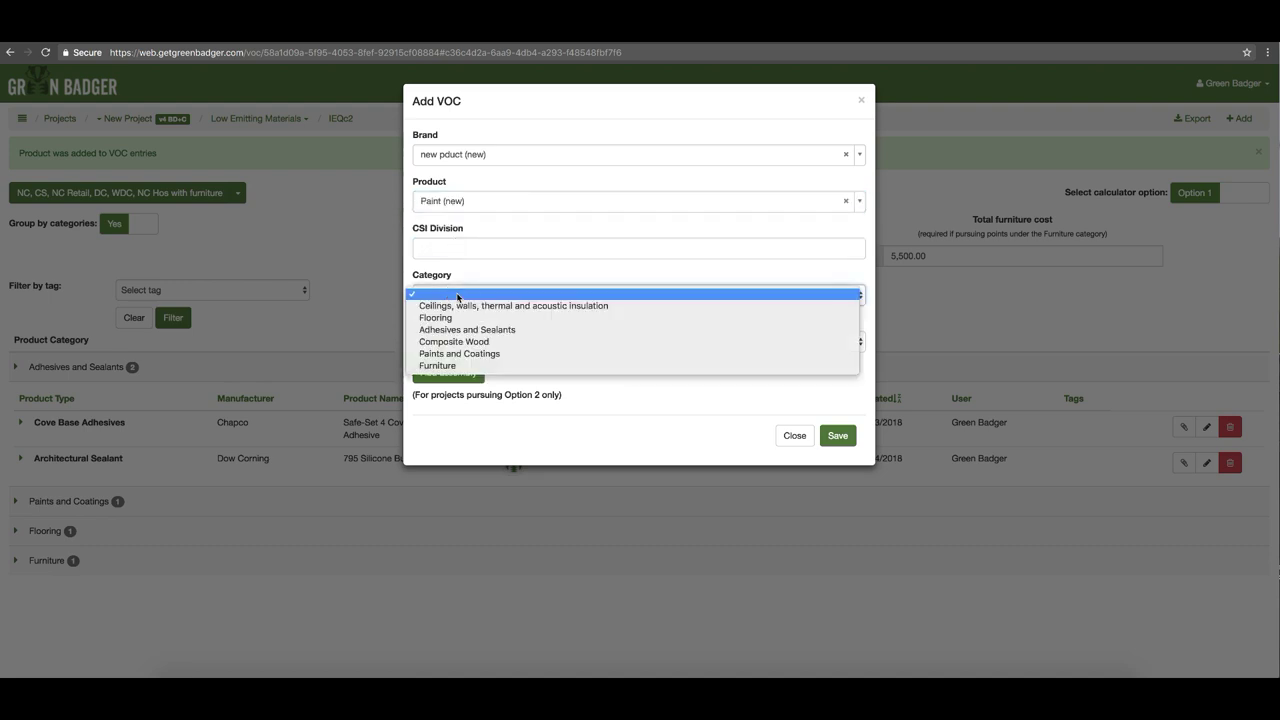
pyautogui.click(470, 354)
# Set the paint's general emissions criteria to CDPH Standard Method v1.1-2010 and its TVOC range to 5.0 mg/m3 or more.
pyautogui.scroll(-3, 472, 355)
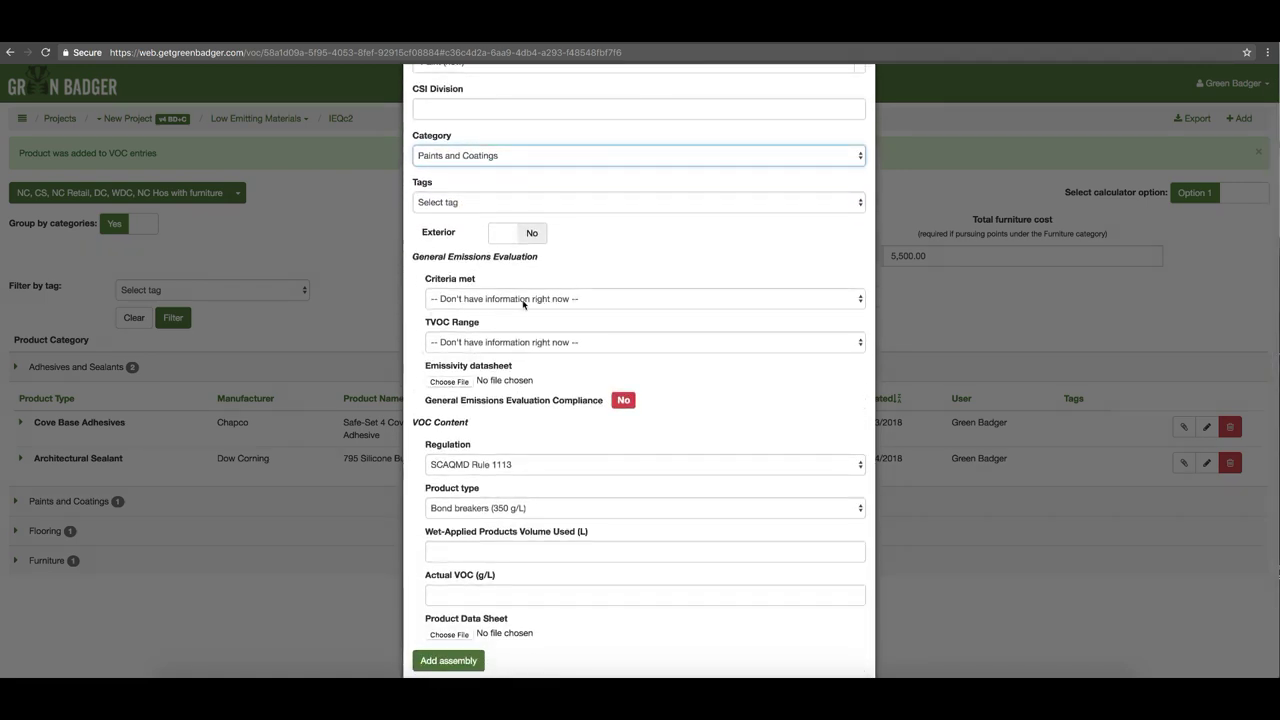
pyautogui.click(563, 300)
pyautogui.click(561, 322)
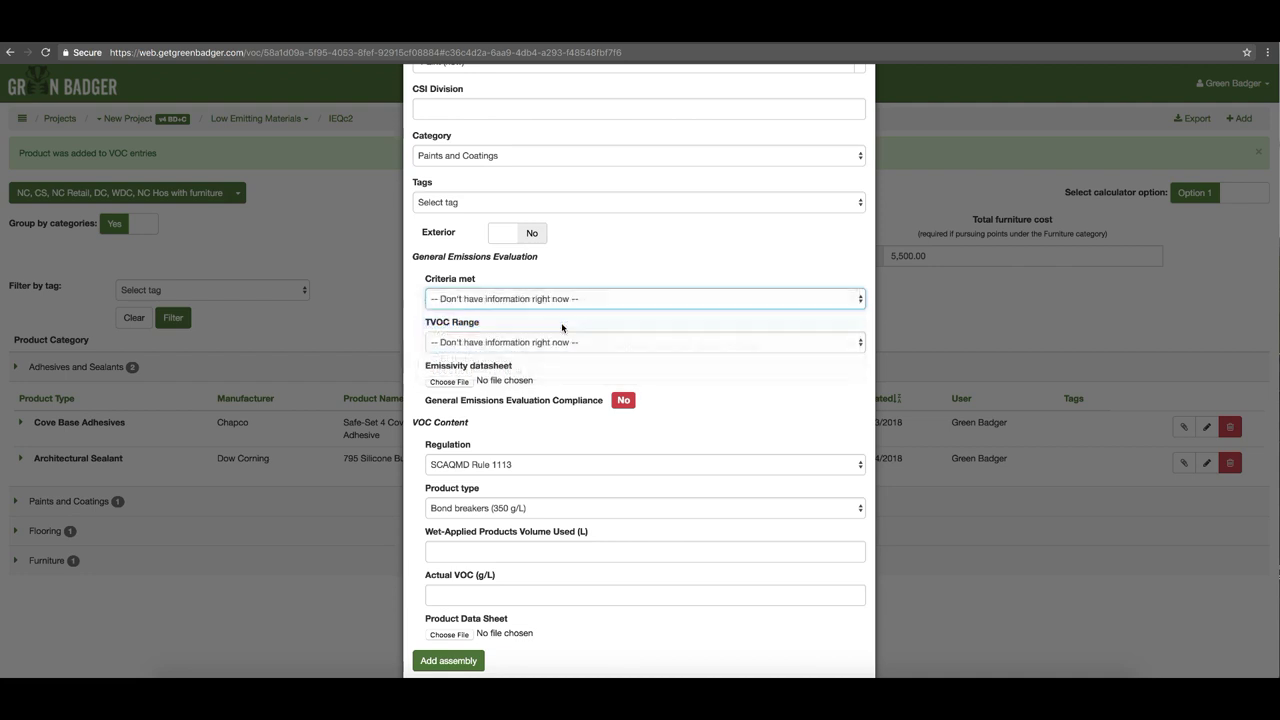
pyautogui.scroll(-1, 561, 310)
pyautogui.click(561, 294)
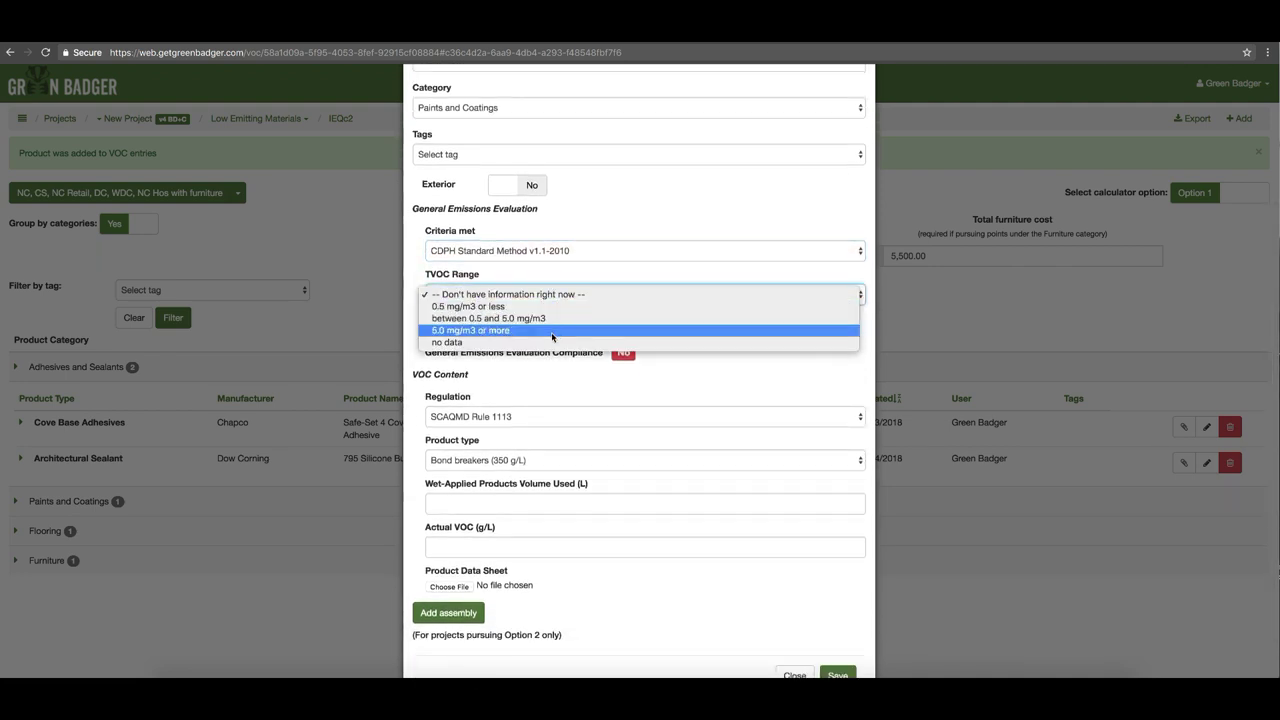
pyautogui.click(550, 331)
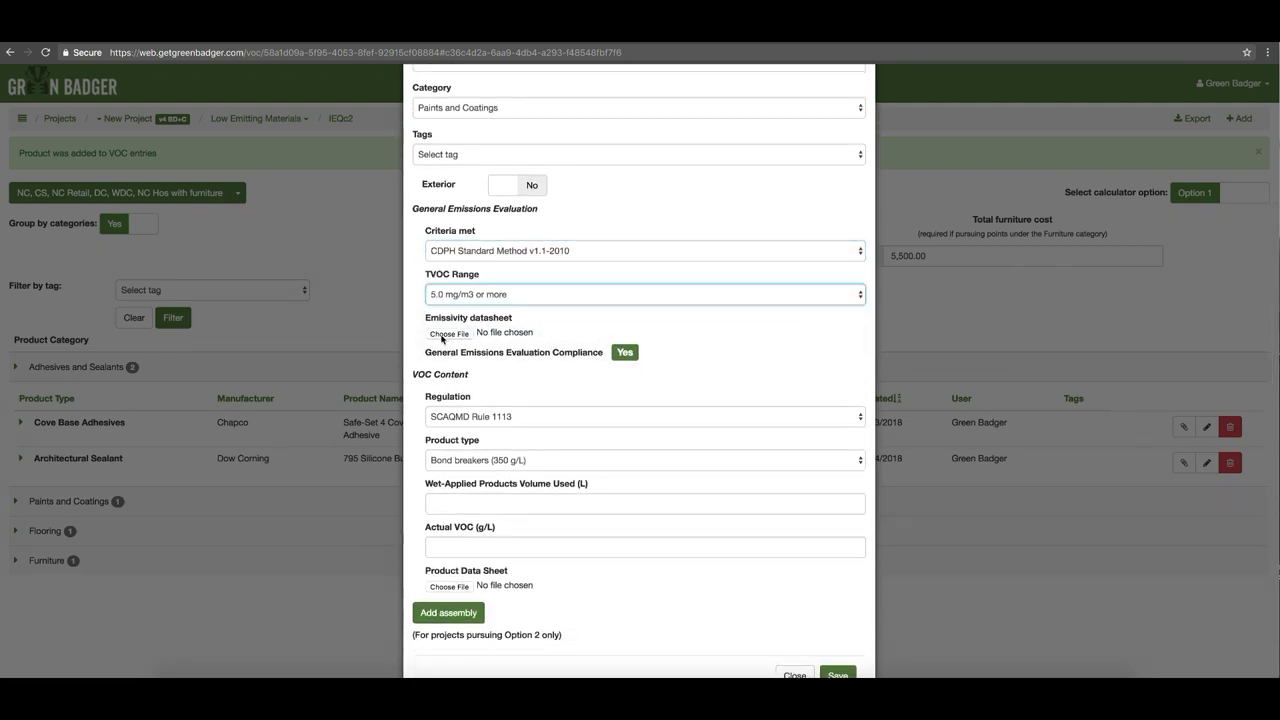
# Fill in the paint's VOC content as Flats (50 g/L), 1 L volume used and 5 g/L actual VOC, and close the form without saving.
pyautogui.scroll(-1, 449, 339)
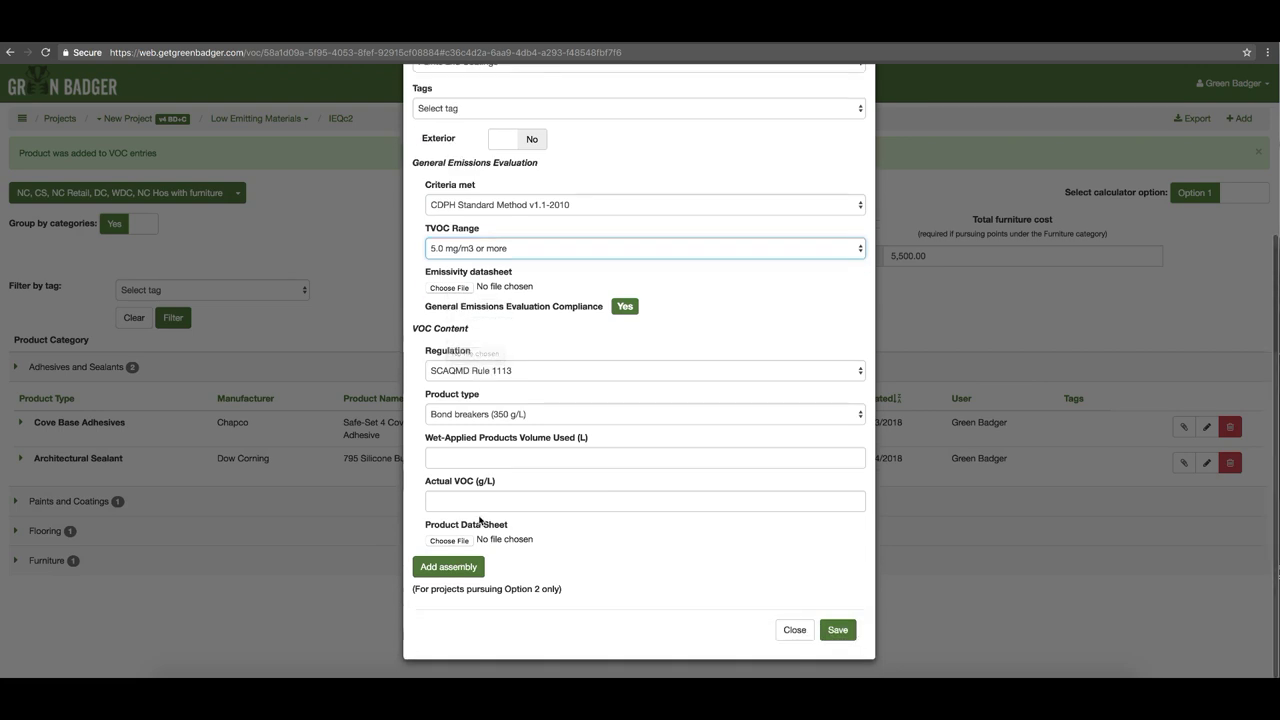
pyautogui.click(534, 416)
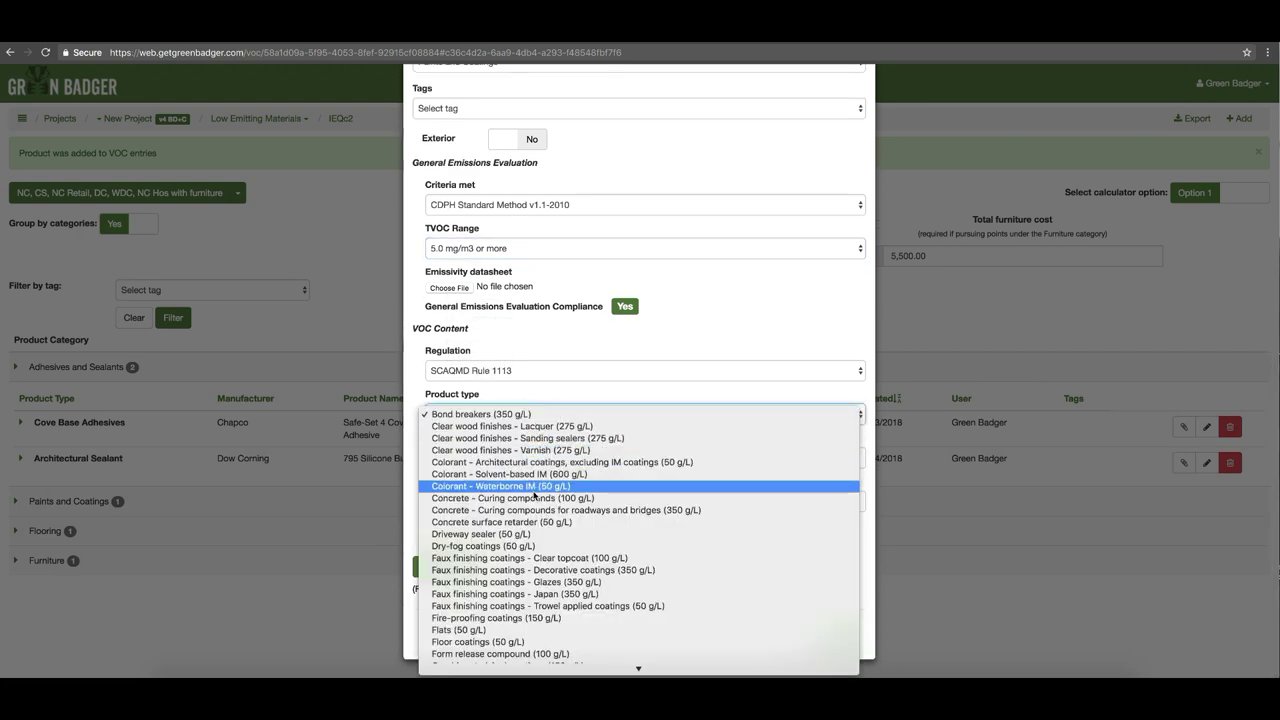
pyautogui.click(510, 630)
pyautogui.click(476, 457)
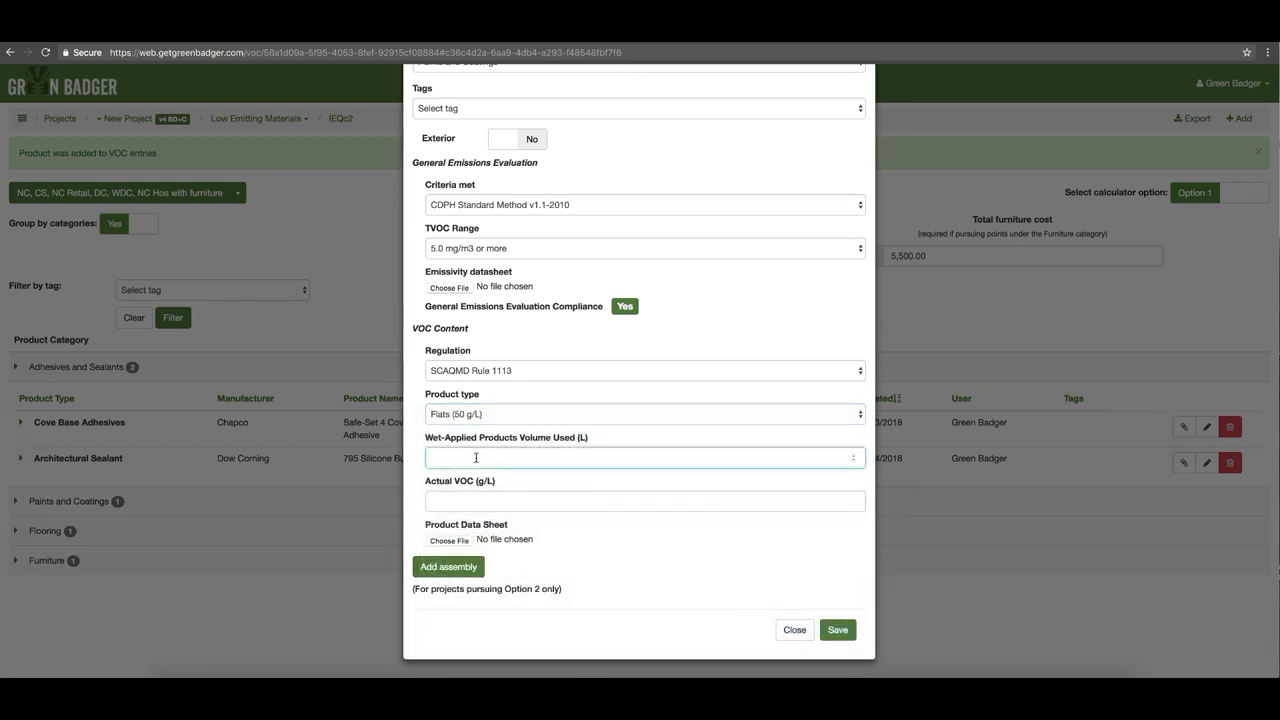
pyautogui.click(443, 505)
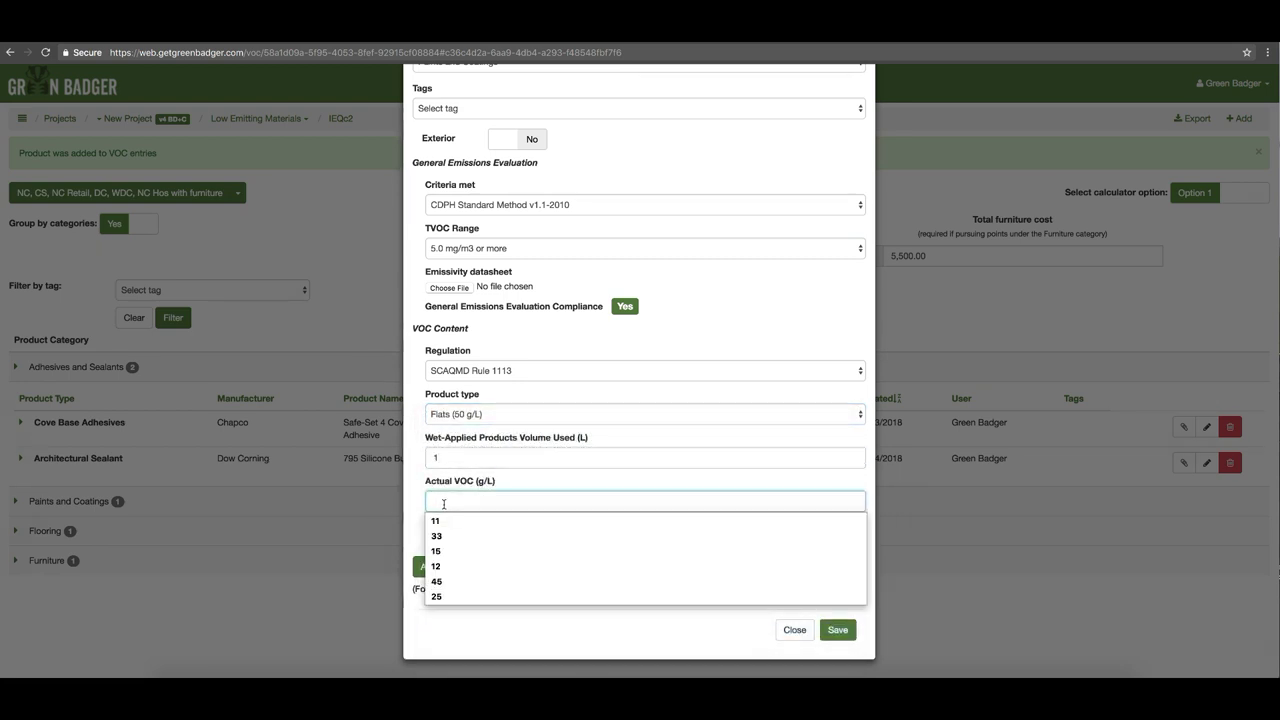
pyautogui.write('5')
pyautogui.click(410, 506)
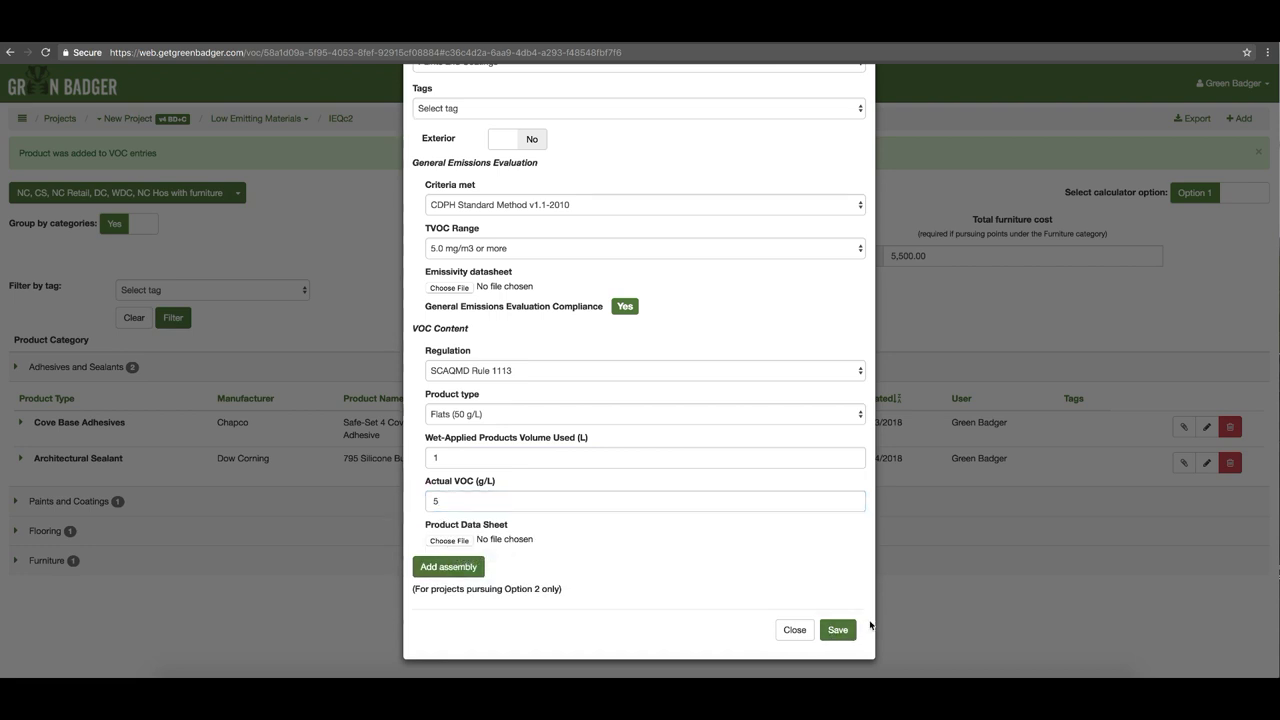
pyautogui.click(794, 629)
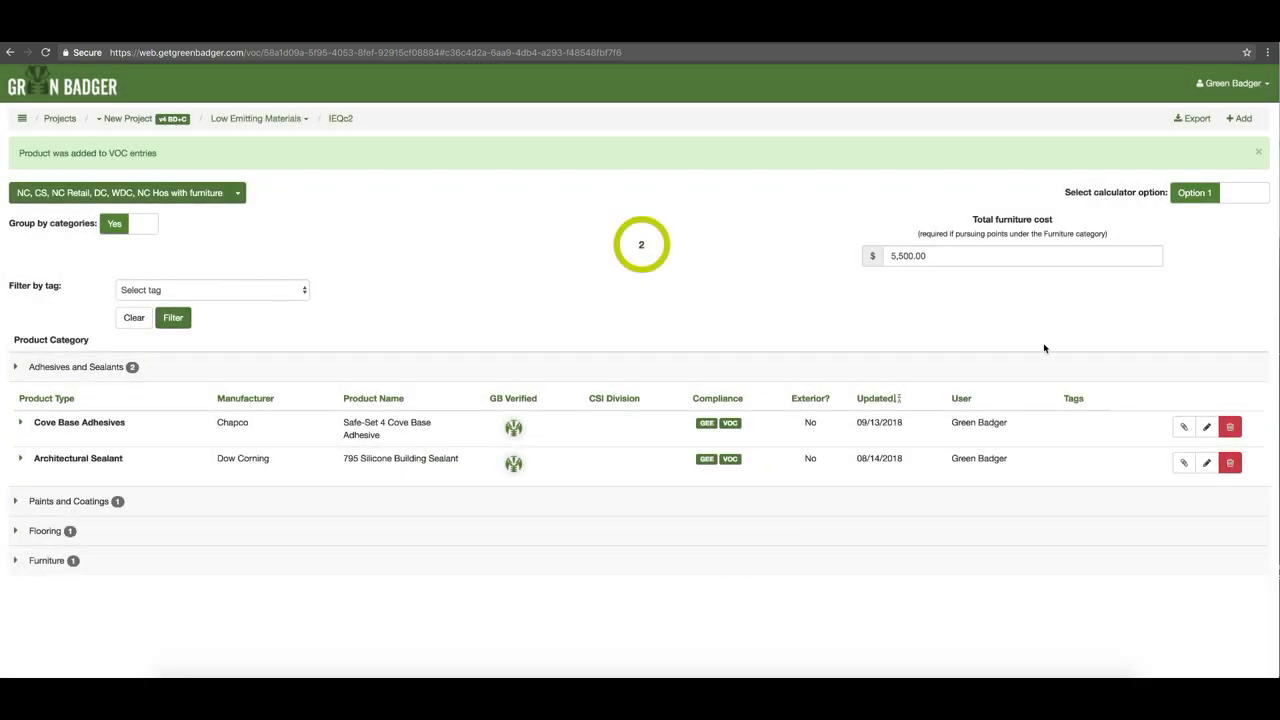
# Export the Low-Emitting Materials Tracker, download the VOC report and open the spreadsheet.
pyautogui.click(1233, 83)
pyautogui.click(1192, 118)
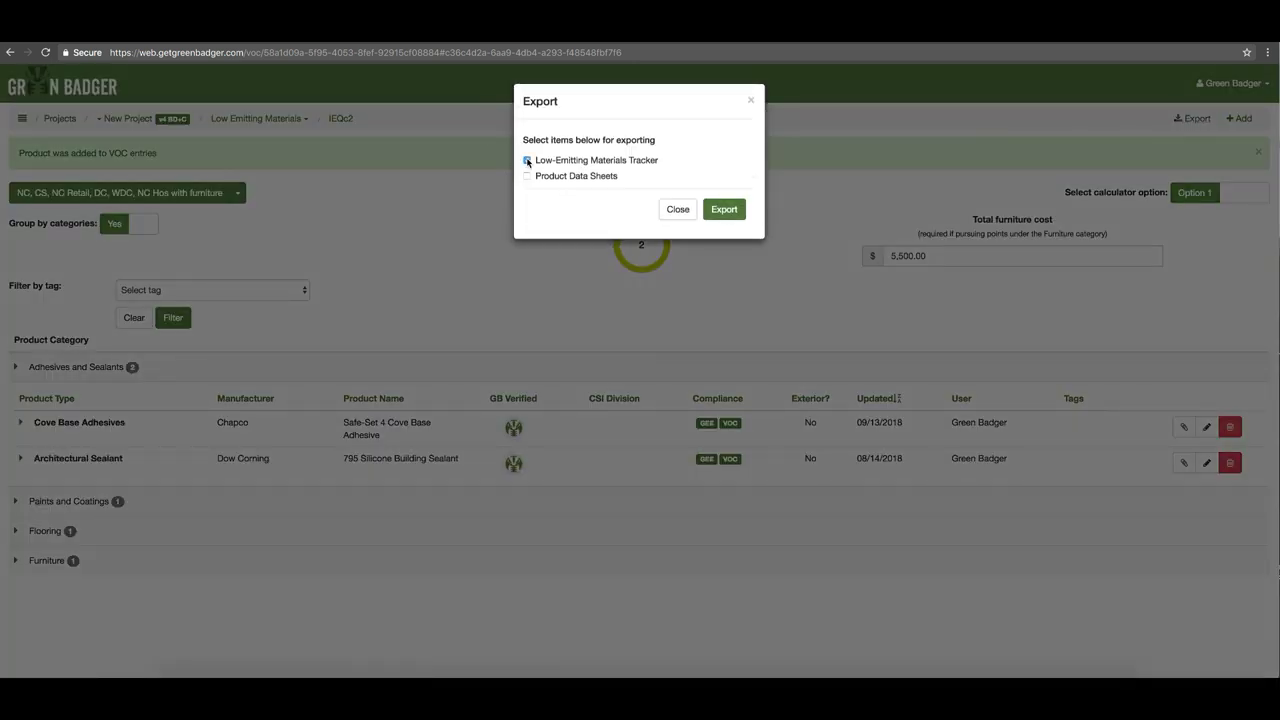
pyautogui.click(720, 210)
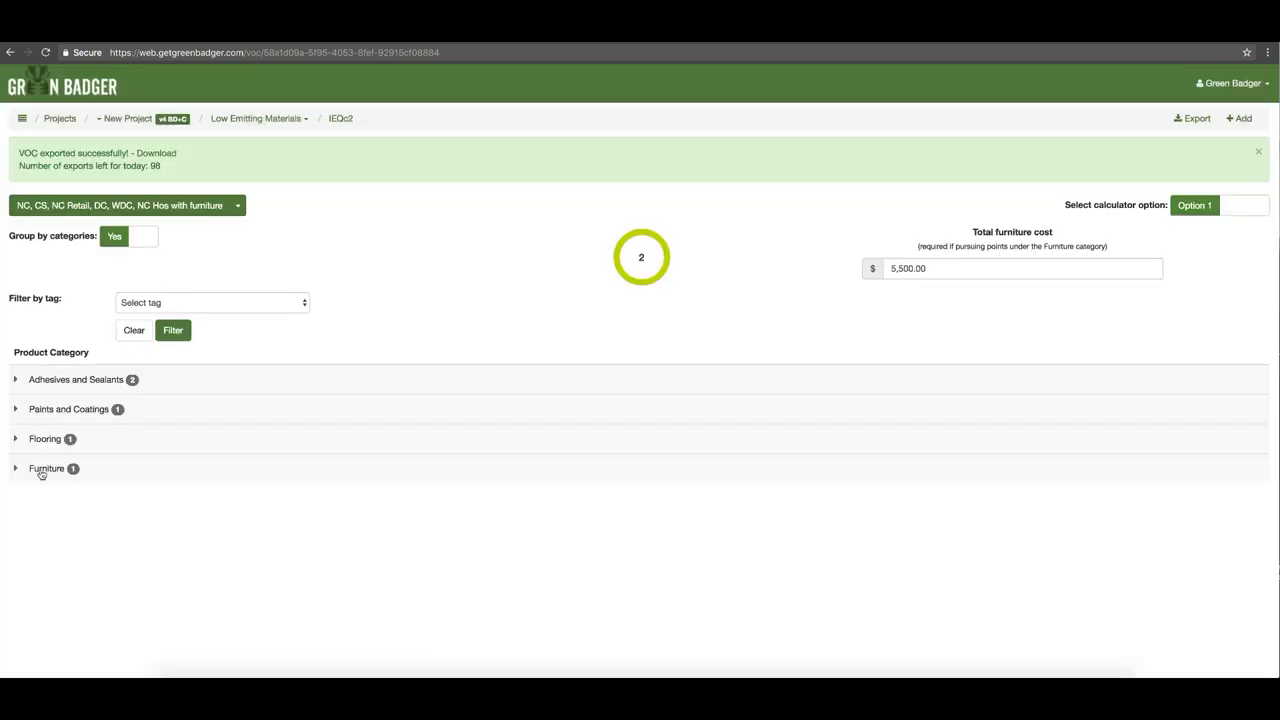
pyautogui.click(164, 156)
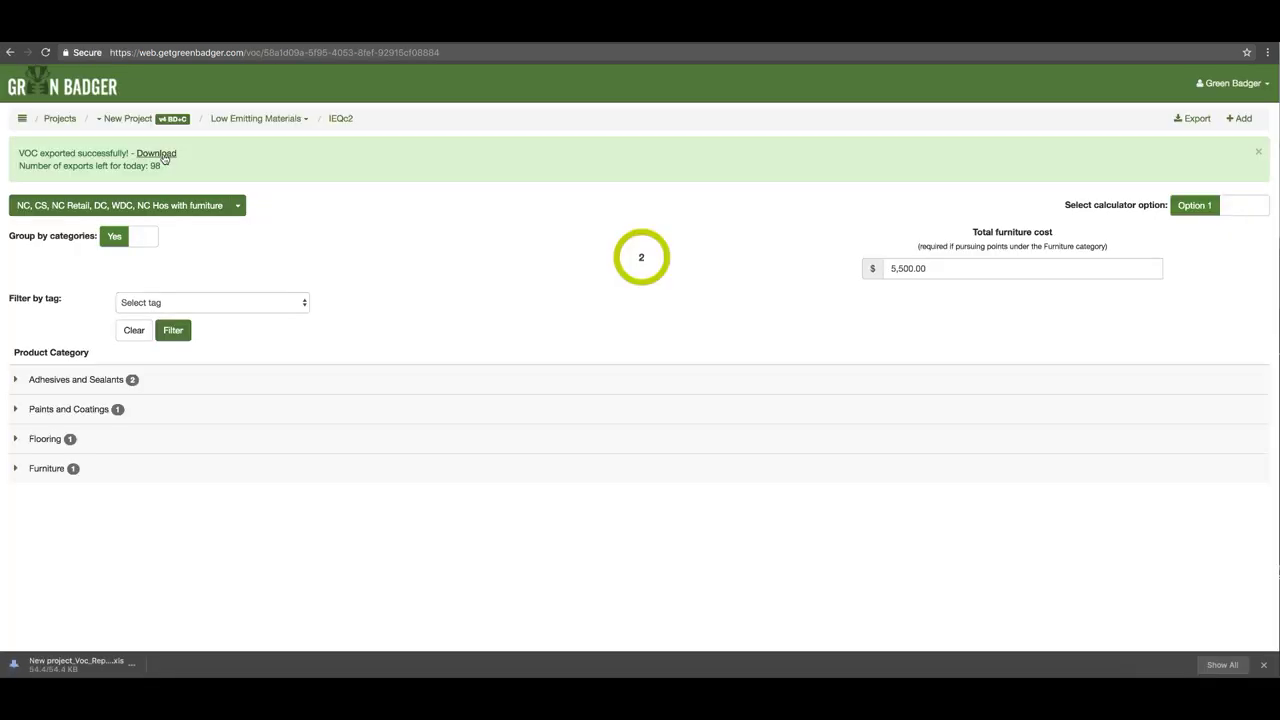
pyautogui.click(90, 662)
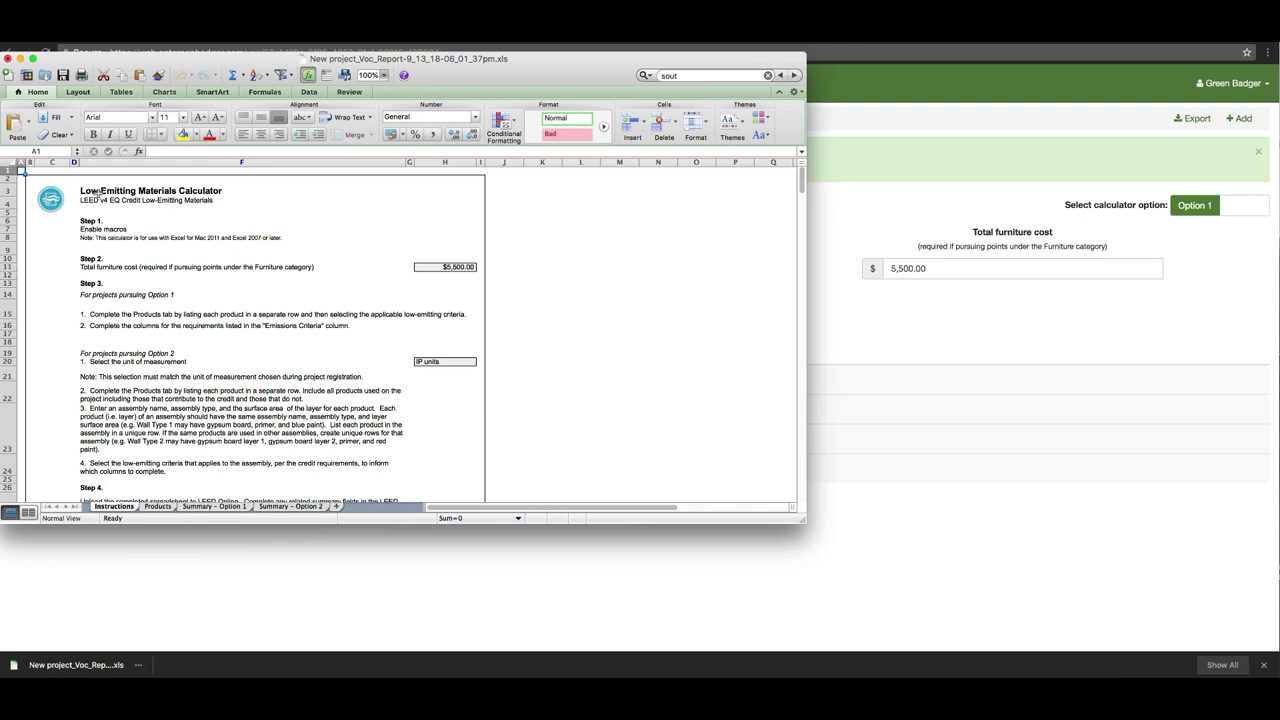
# Enlarge the report window and examine the Products sheet's emissions, VOC content, furniture evaluation and product URL columns.
pyautogui.moveTo(806, 514); pyautogui.dragTo(1216, 643)
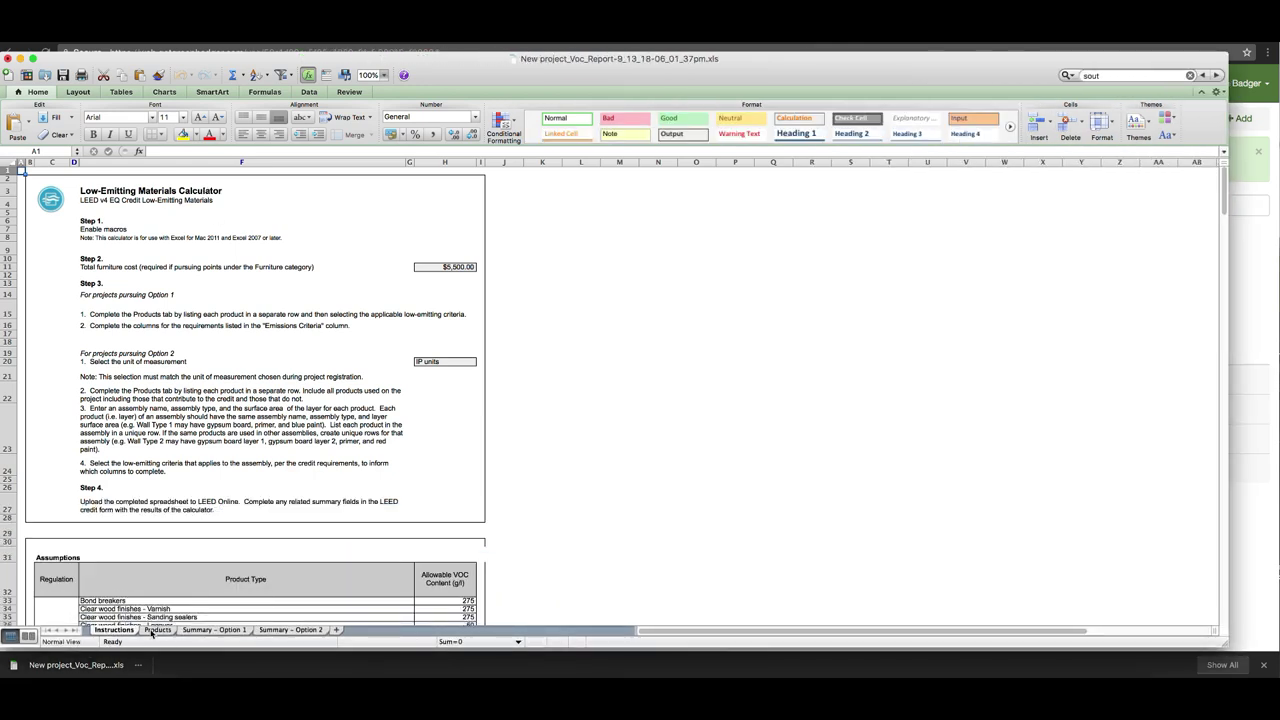
pyautogui.click(157, 628)
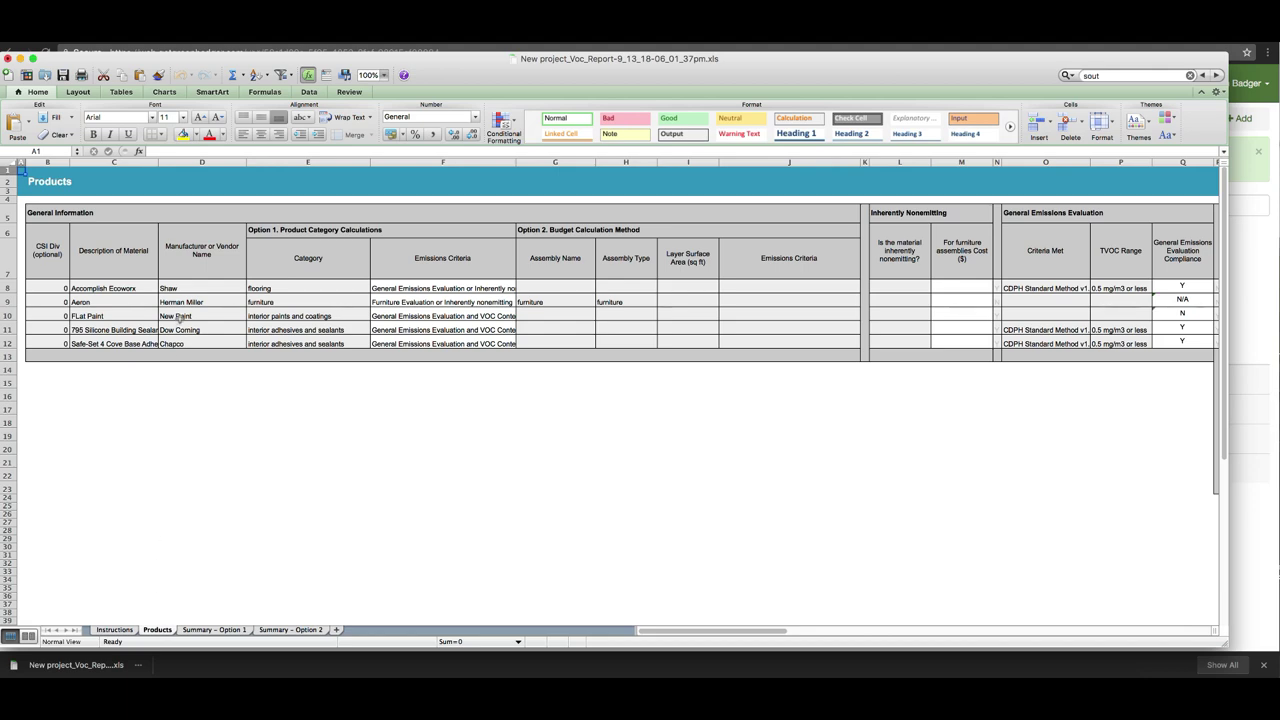
pyautogui.hscroll(15, 176, 318)
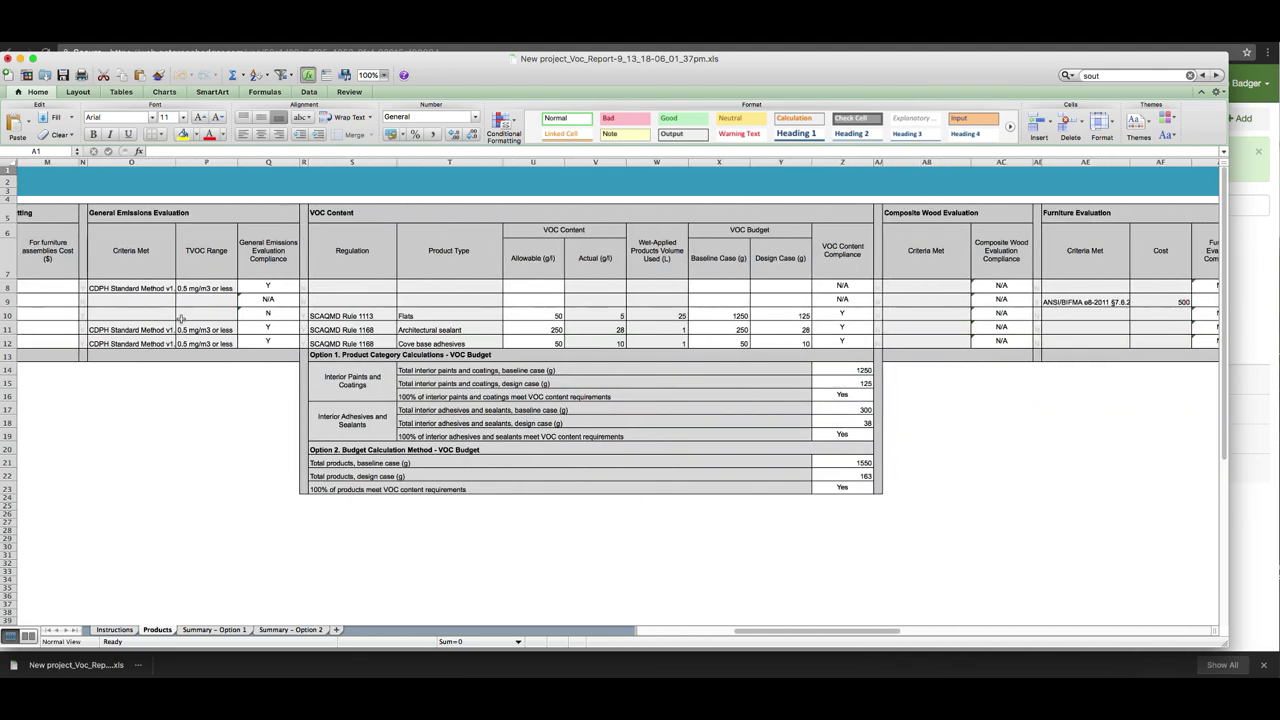
pyautogui.hscroll(15, 181, 318)
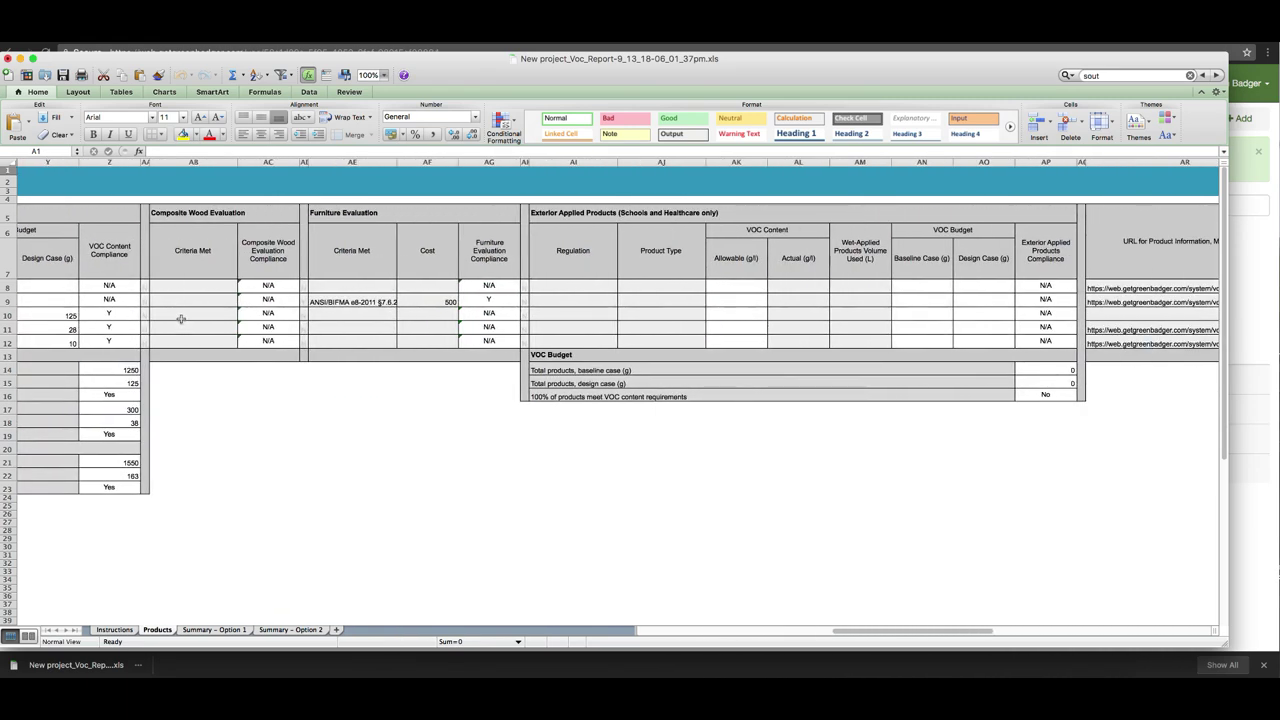
pyautogui.hscroll(5, 181, 318)
pyautogui.hscroll(-20, 181, 318)
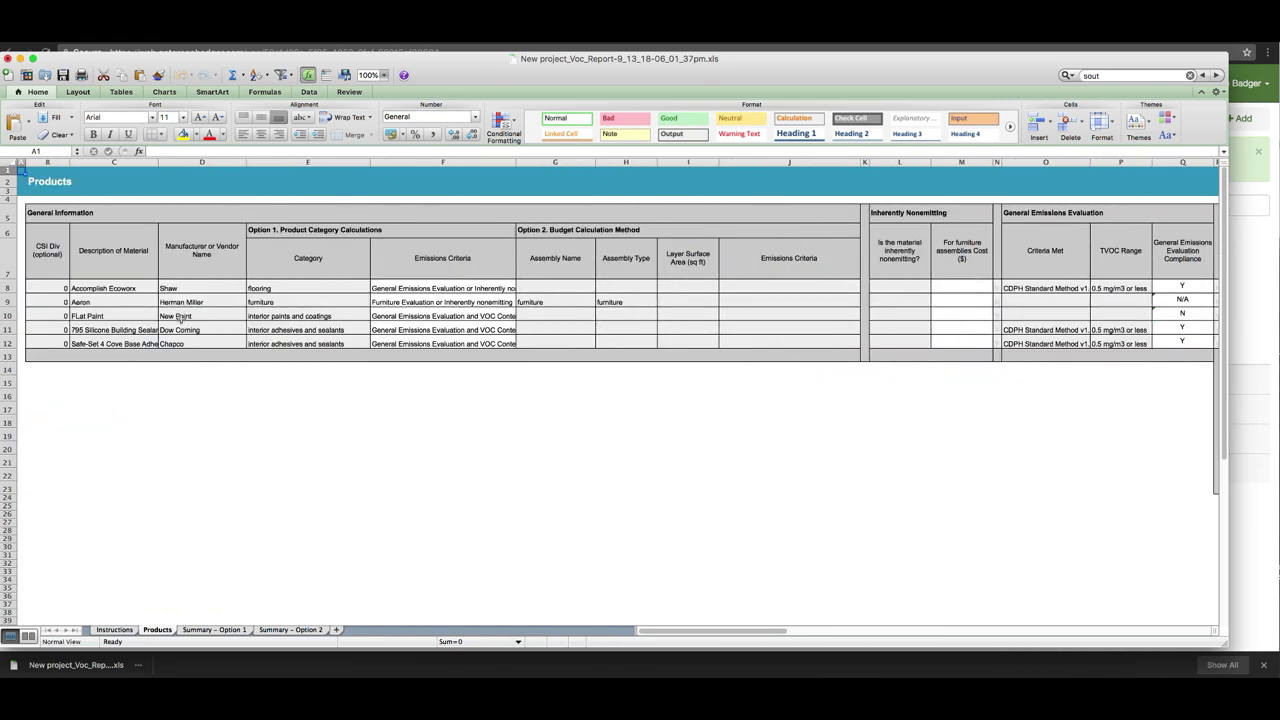
# Close the VOC report spreadsheet and review the project type options available for the low-emitting materials calculator.
pyautogui.click(8, 60)
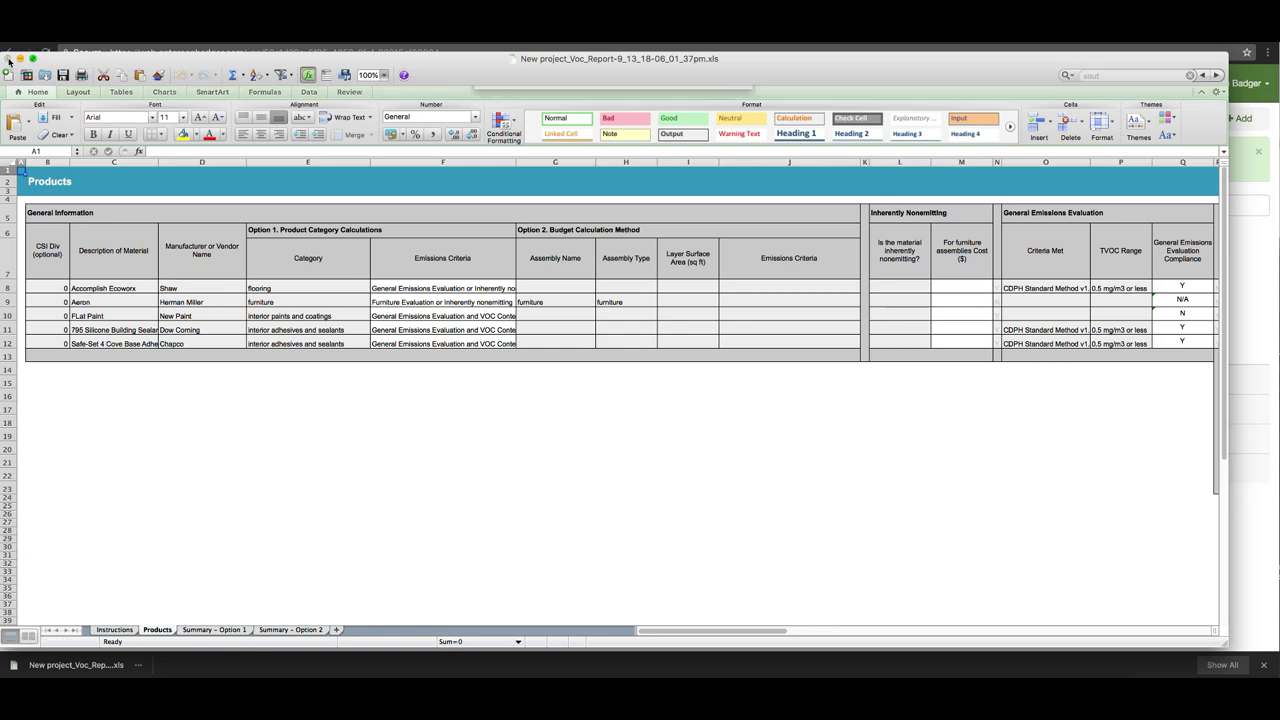
pyautogui.click(568, 147)
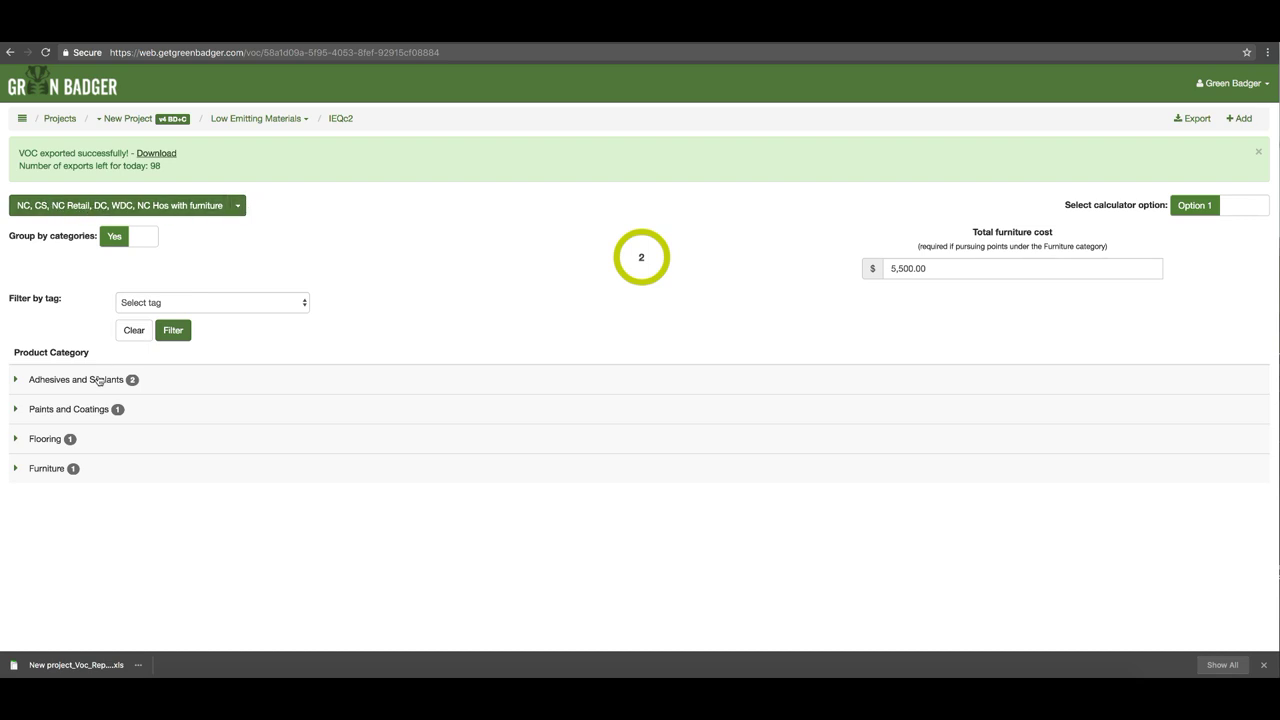
pyautogui.click(239, 208)
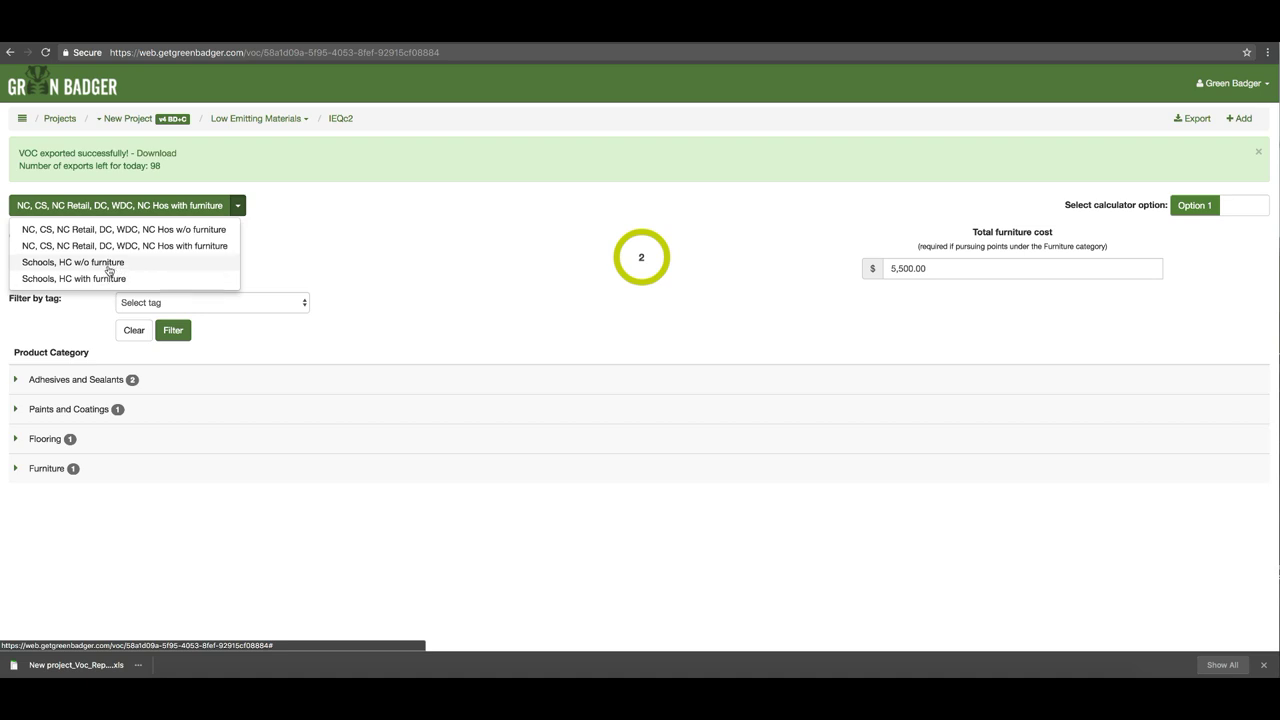
pyautogui.click(240, 210)
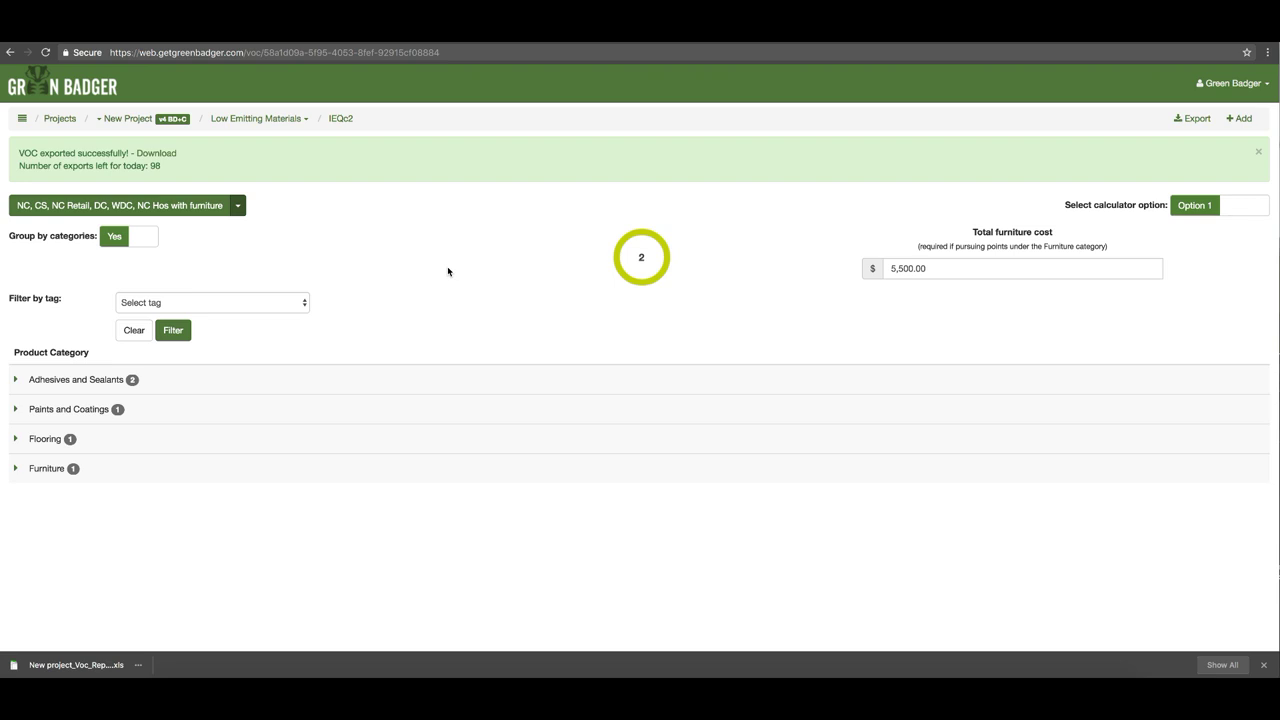
# Switch the project to its Construction Waste tracker and open a new waste entry.
pyautogui.click(294, 118)
pyautogui.click(294, 139)
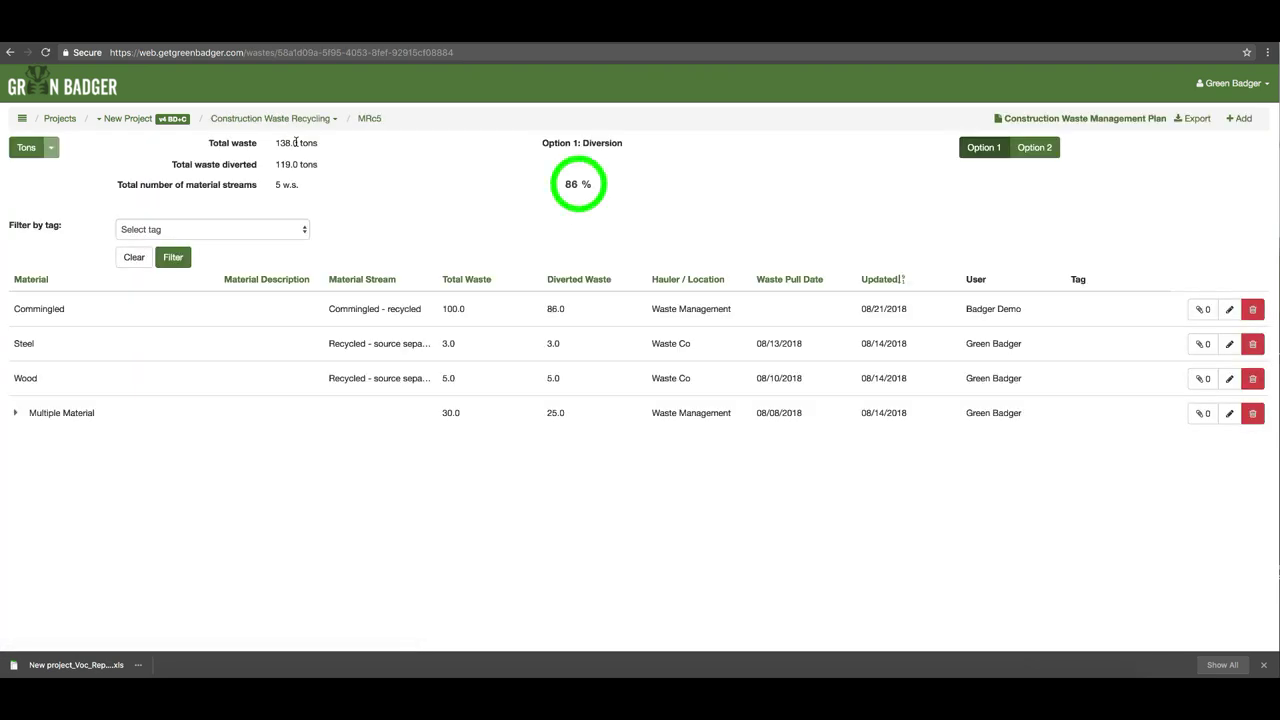
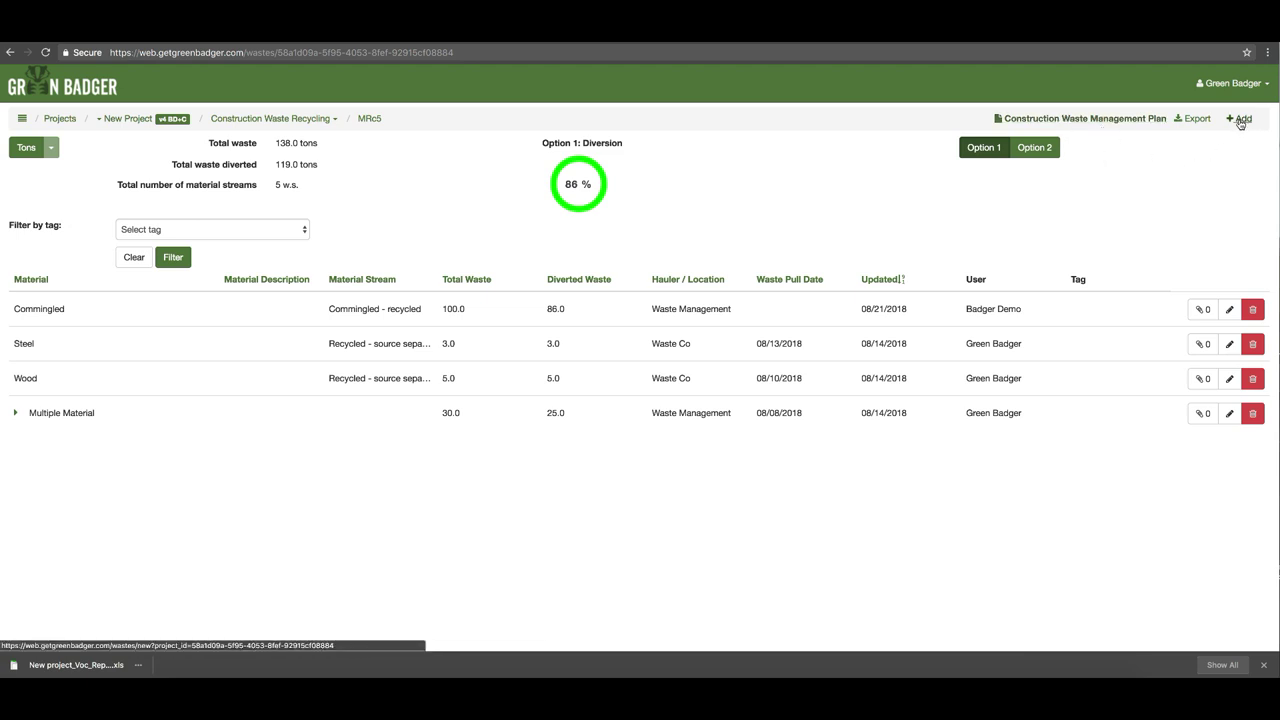
pyautogui.click(1240, 120)
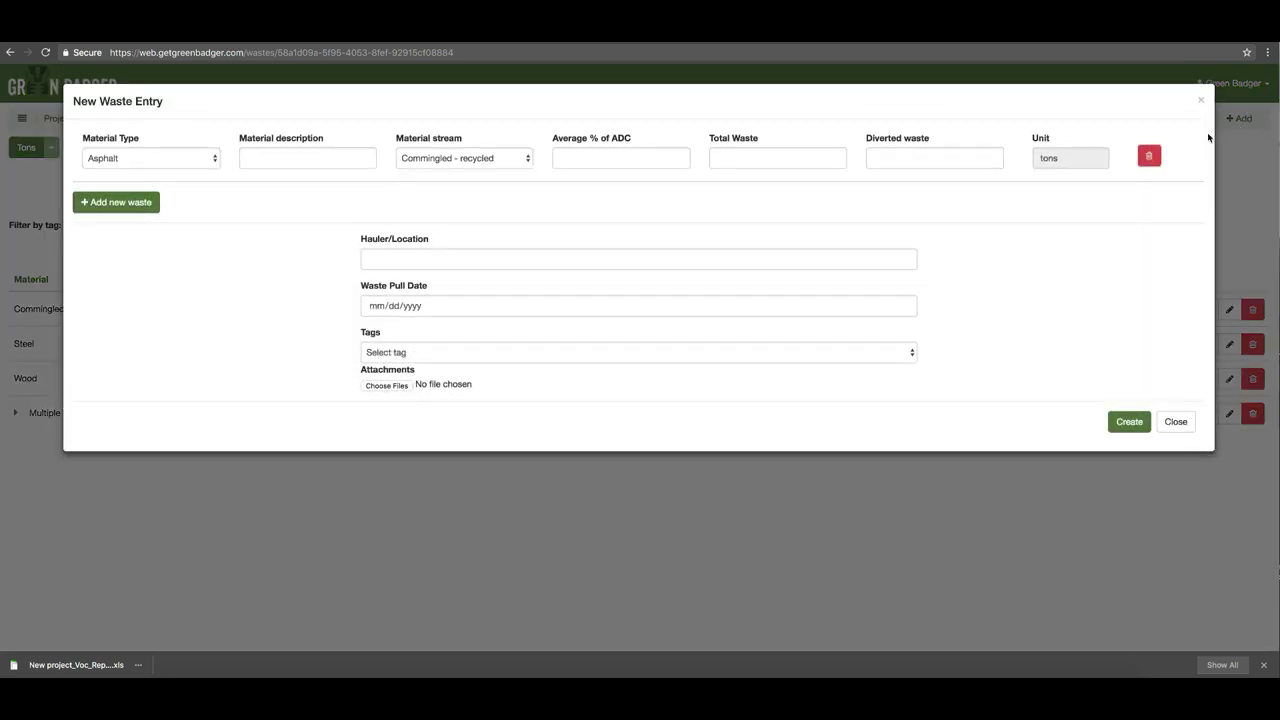
# Fill in the first waste item as Concrete, Recycled - source separated, with 12 tons total and 12 tons diverted.
pyautogui.click(215, 158)
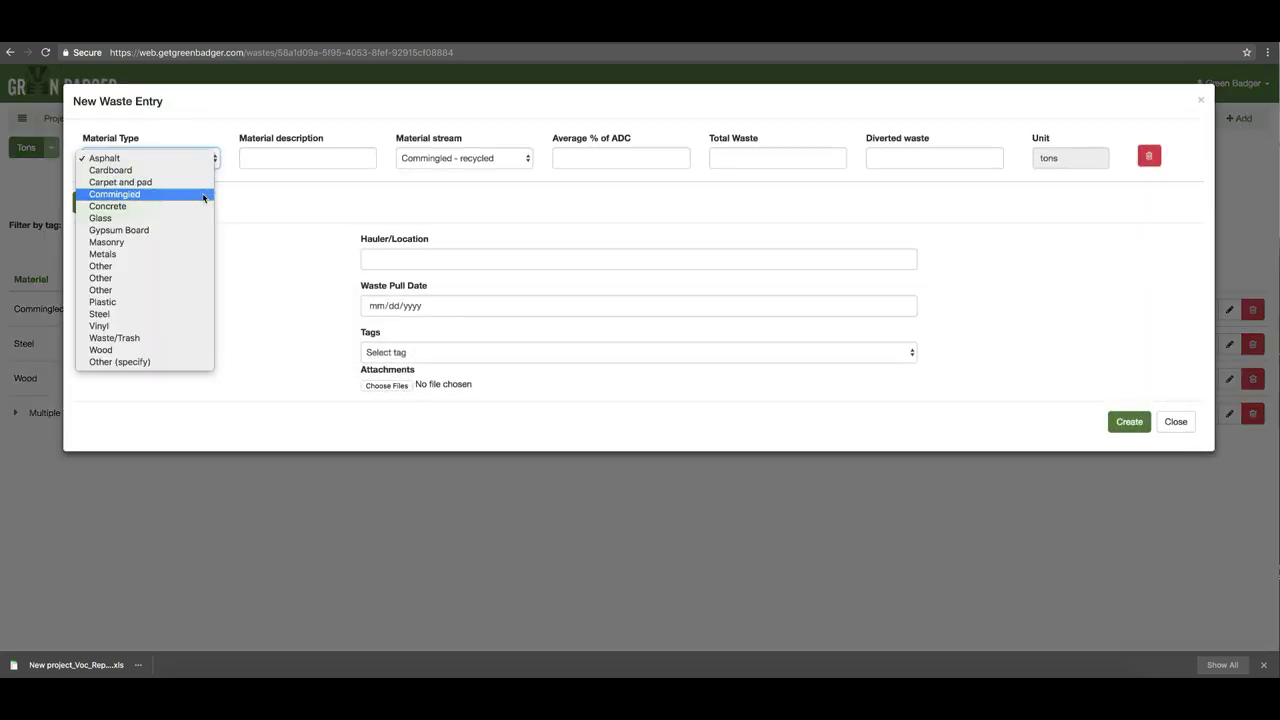
pyautogui.click(191, 206)
pyautogui.click(517, 160)
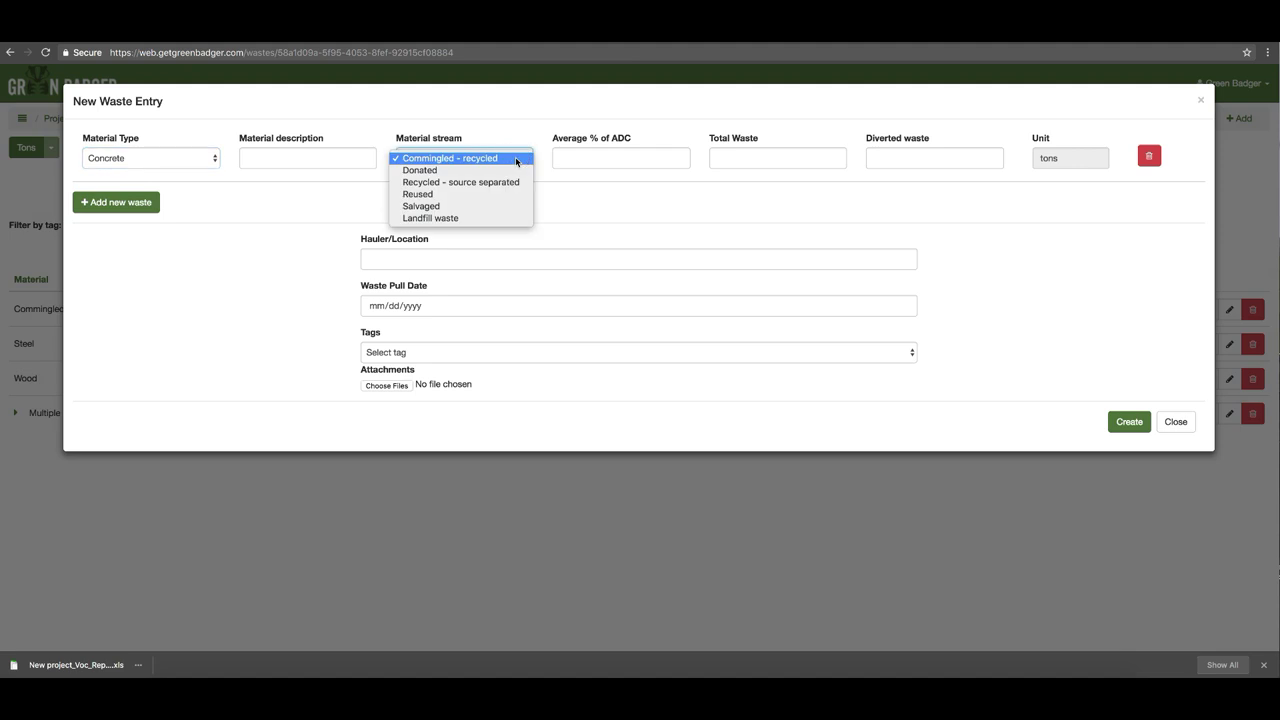
pyautogui.click(466, 181)
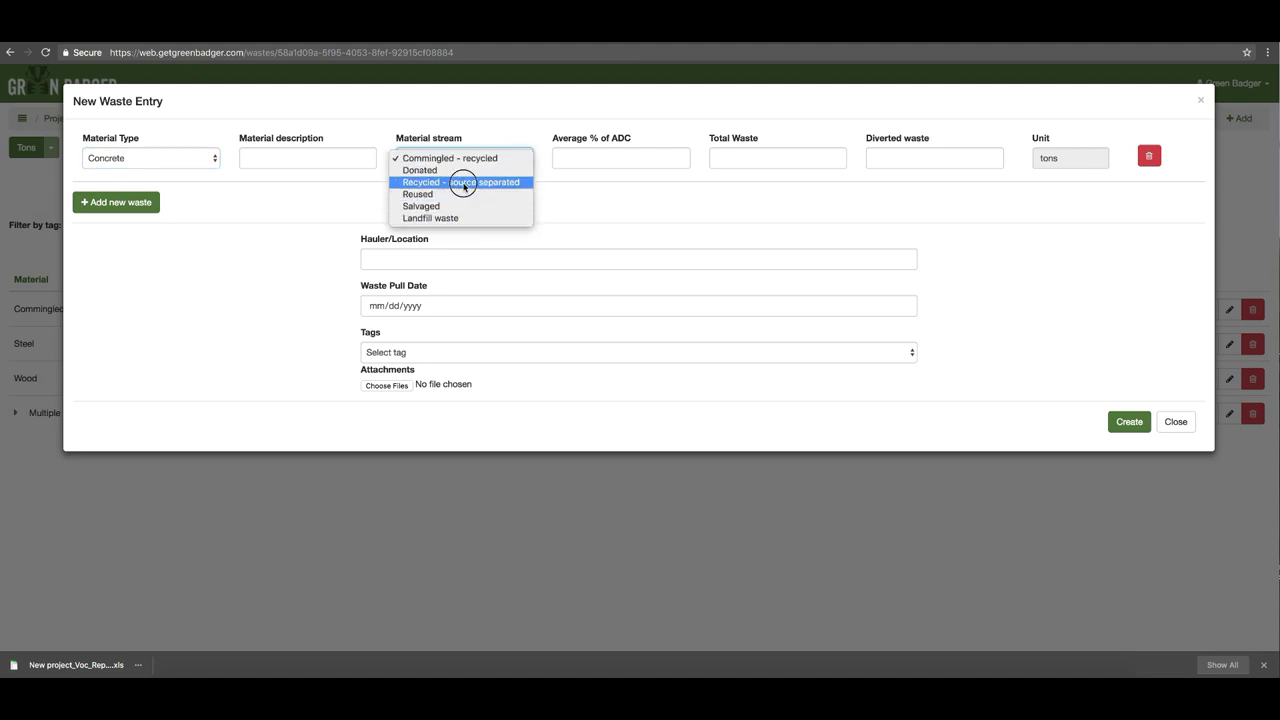
pyautogui.click(585, 160)
pyautogui.write('12')
pyautogui.click(703, 157)
pyautogui.write('12')
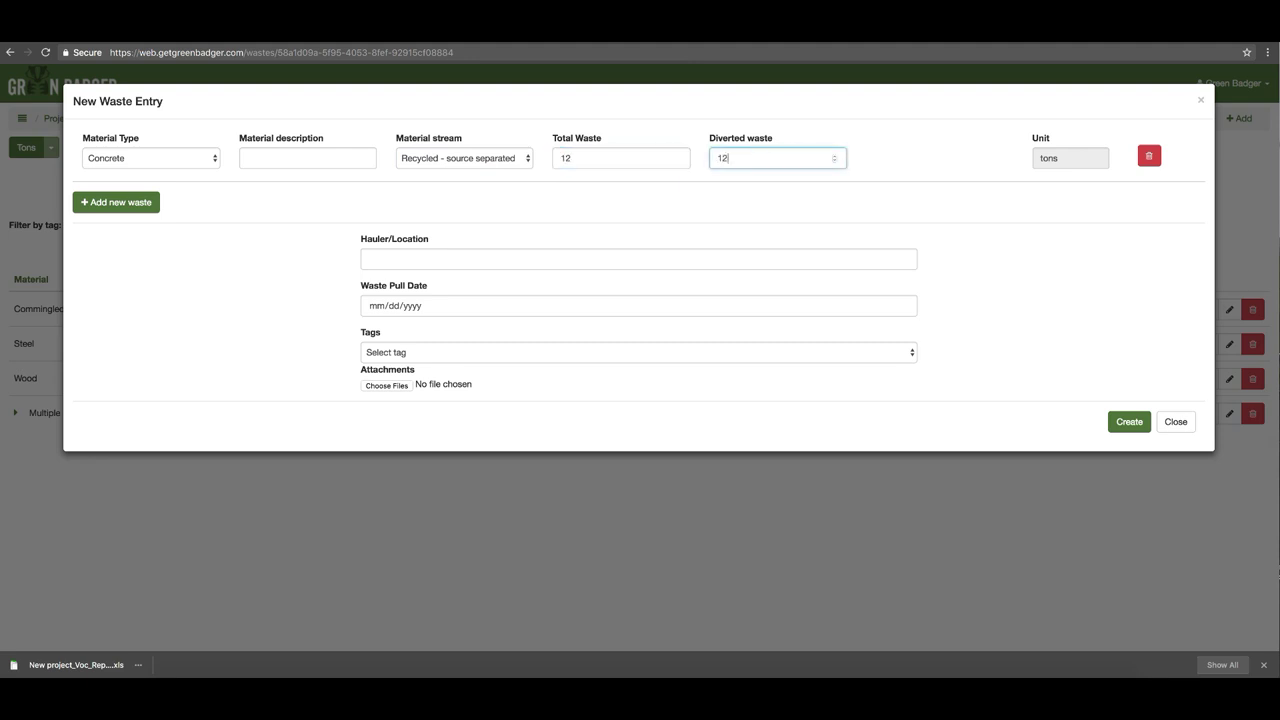
# Add a second waste item for Masonry, Recycled - source separated, with 12 tons total and 12 tons diverted.
pyautogui.click(137, 203)
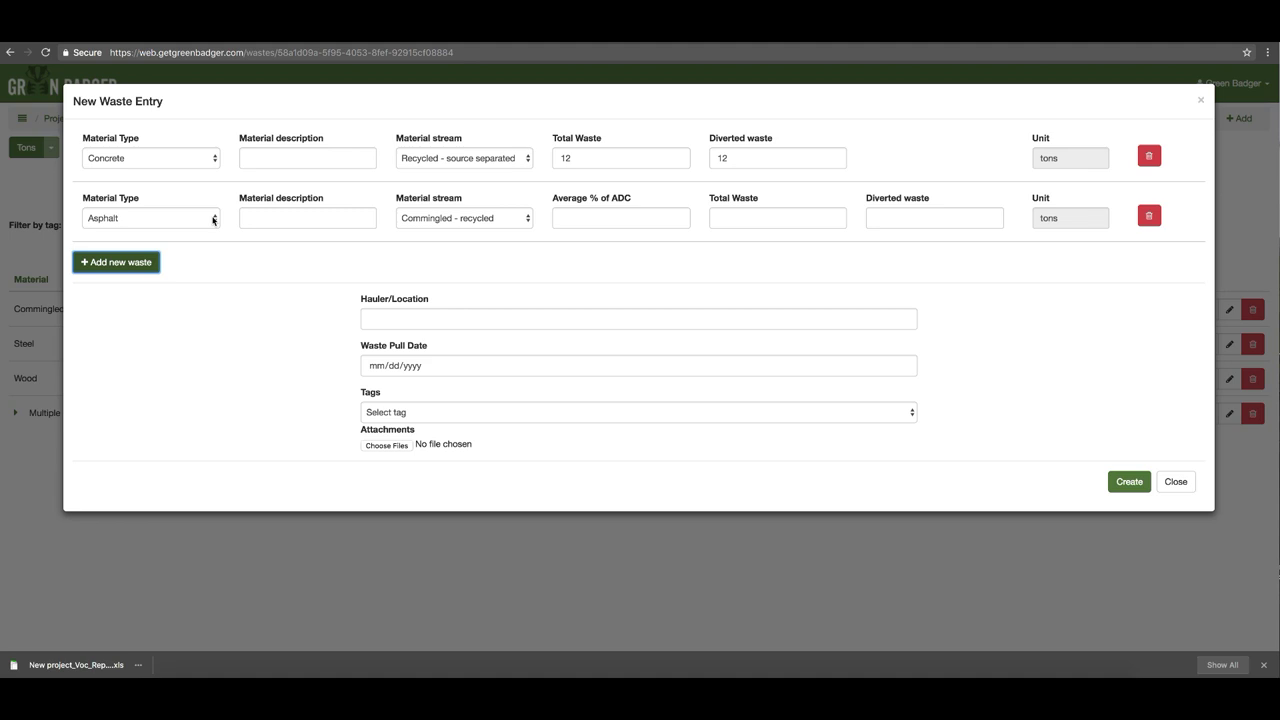
pyautogui.click(213, 220)
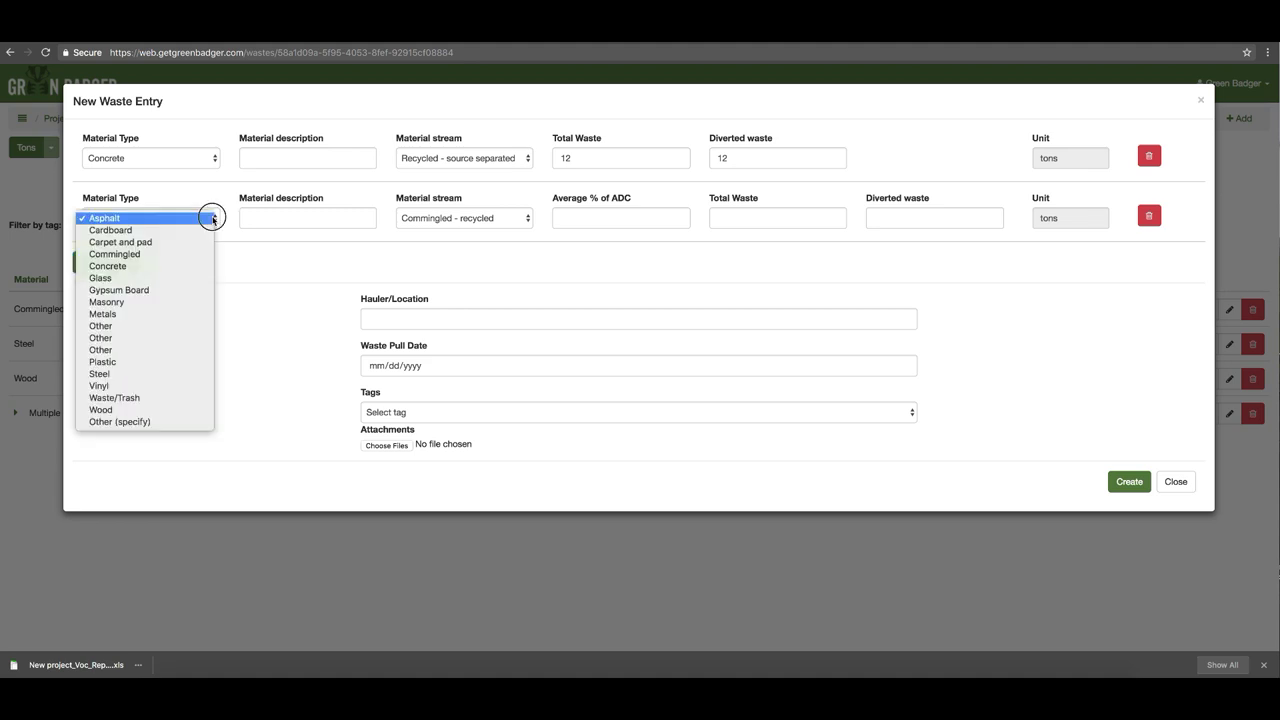
pyautogui.click(191, 303)
pyautogui.click(512, 220)
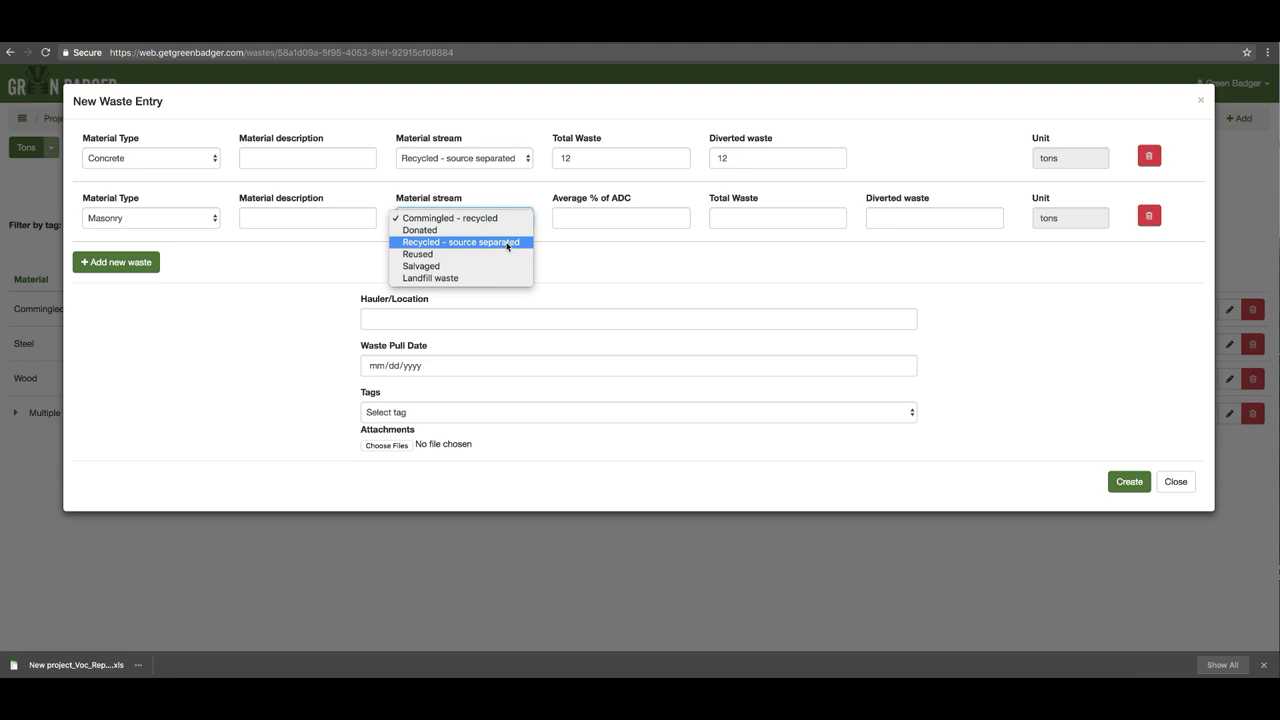
pyautogui.click(507, 243)
pyautogui.click(570, 218)
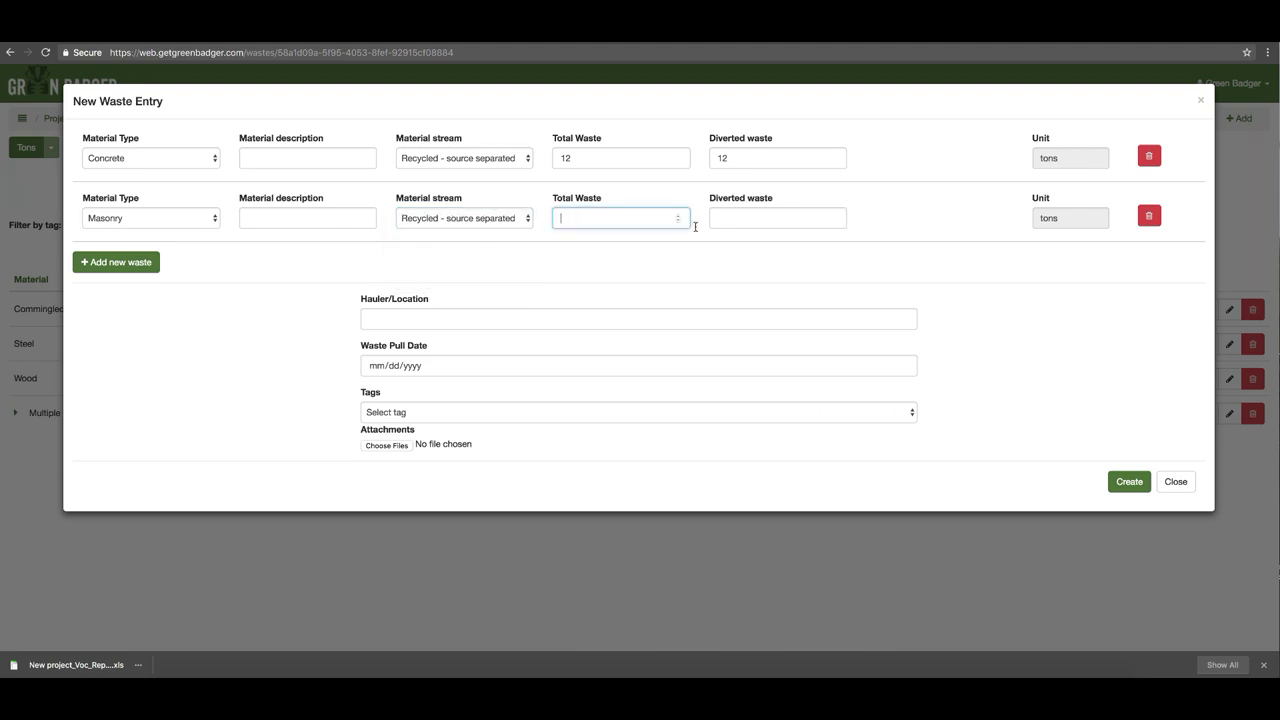
pyautogui.write('12')
pyautogui.click(743, 218)
pyautogui.write('12')
# Add a third waste item for Waste/Trash with the Landfill waste stream and 4 tons total waste.
pyautogui.click(139, 264)
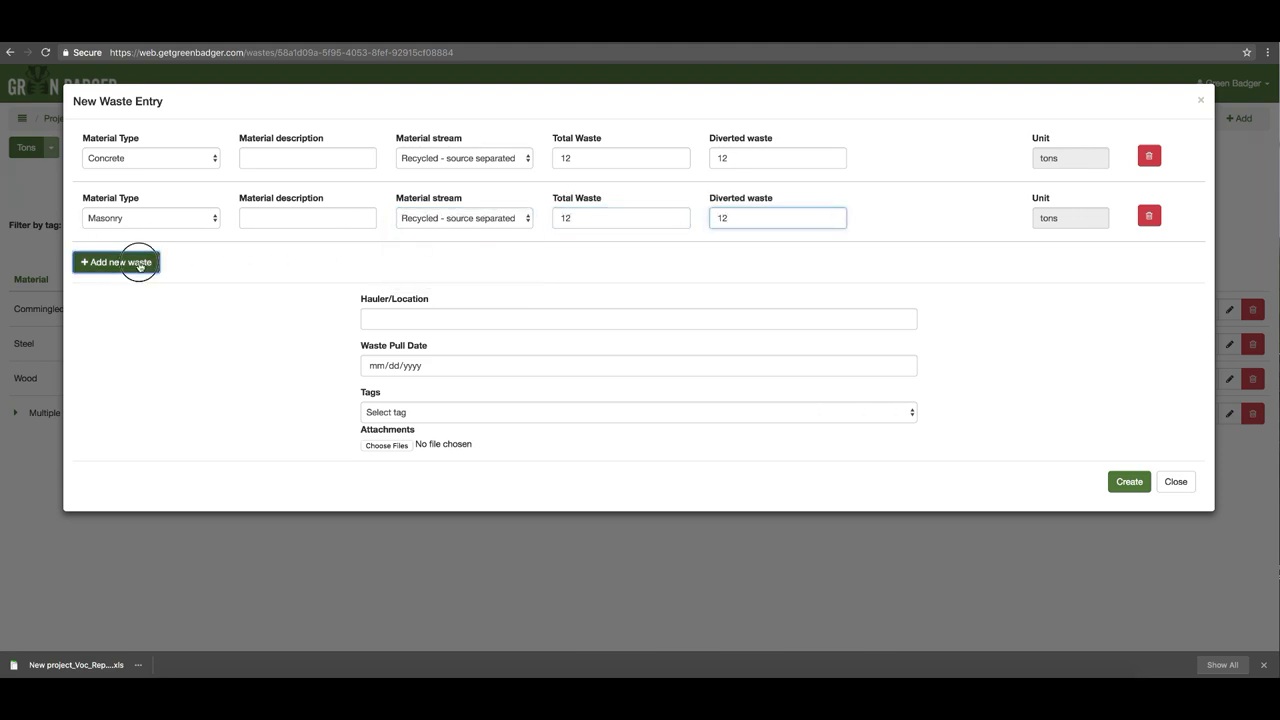
pyautogui.click(216, 280)
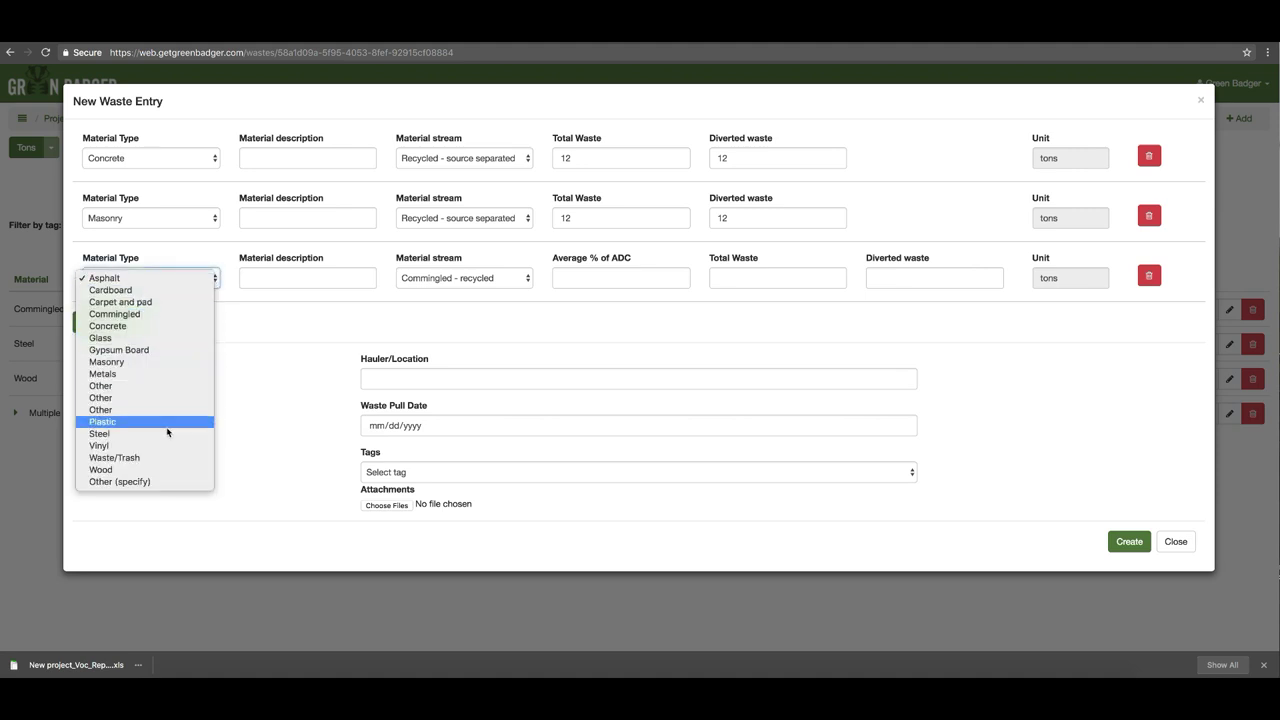
pyautogui.click(160, 457)
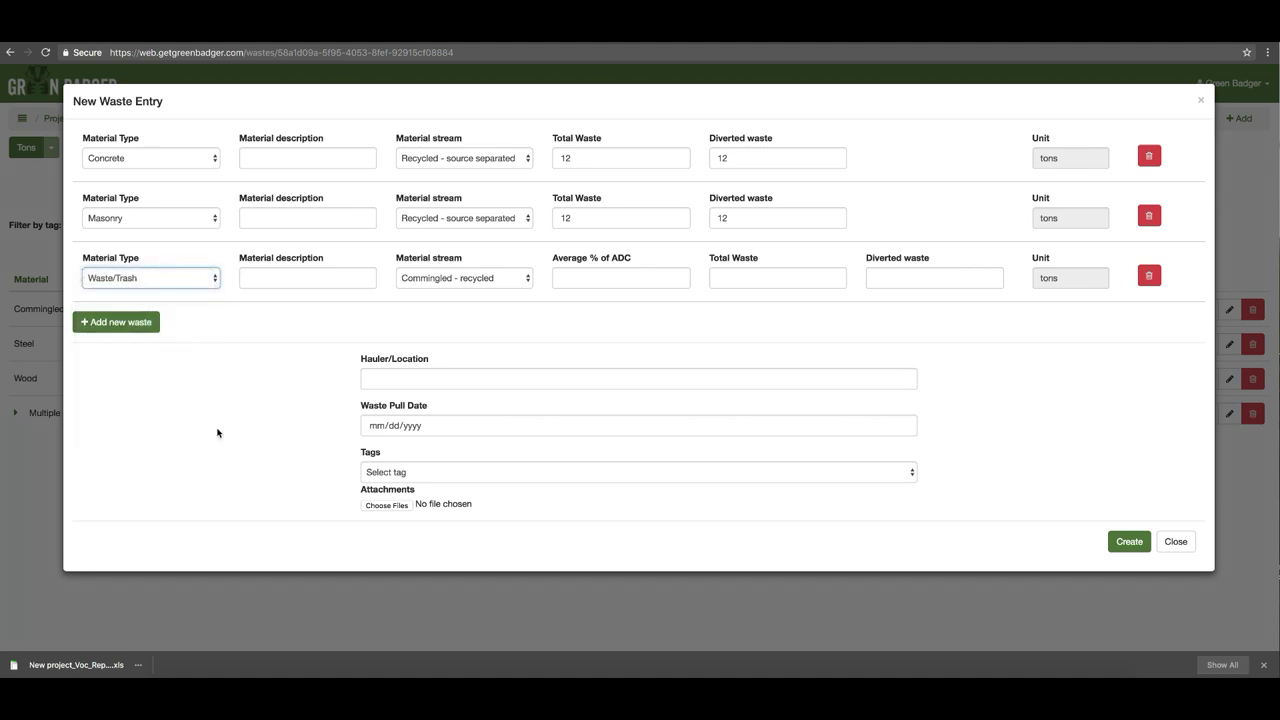
pyautogui.click(526, 280)
pyautogui.click(459, 339)
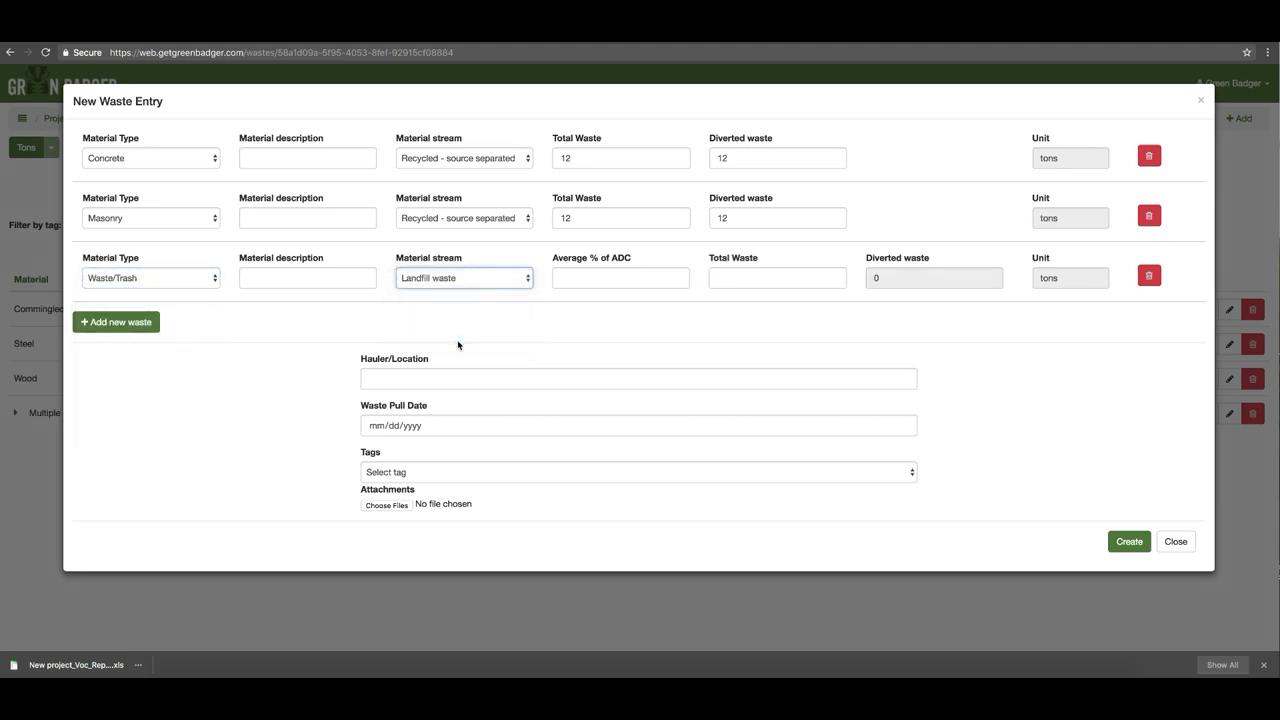
pyautogui.click(583, 279)
pyautogui.write('4')
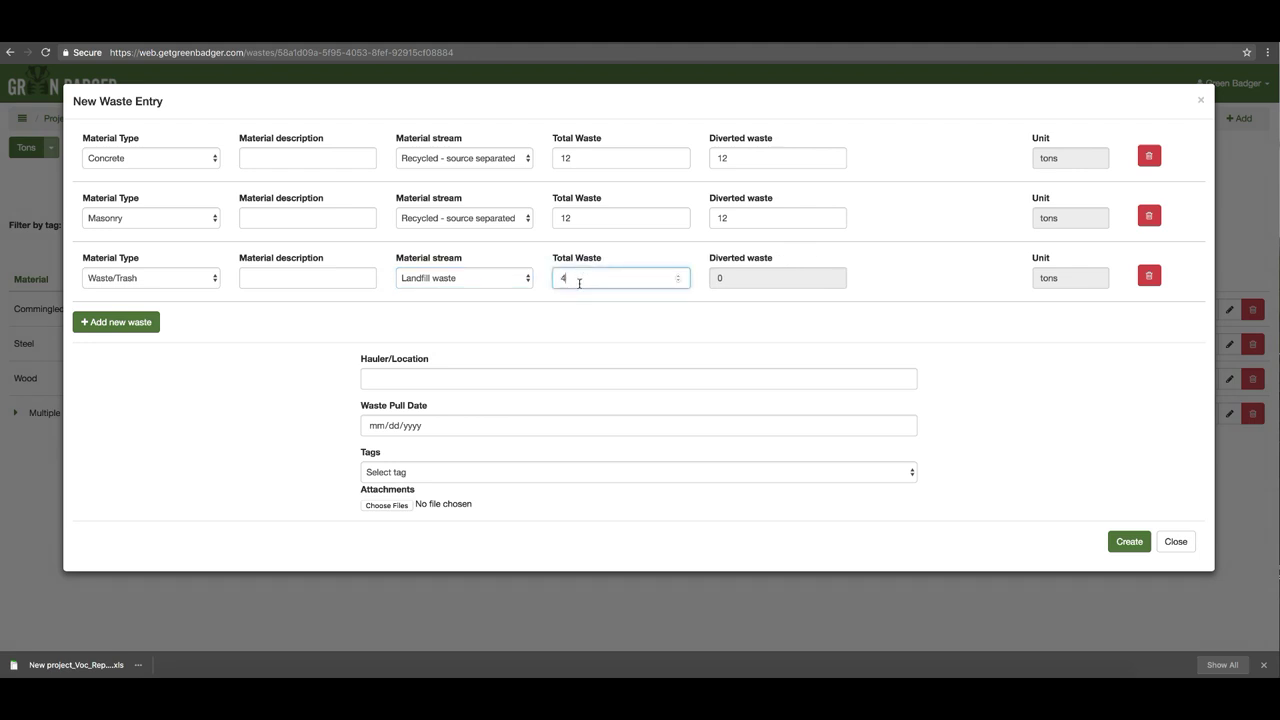
# Set the hauler to Waste Management and the waste pull date to 09/07/2018, and create the waste entry.
pyautogui.click(388, 373)
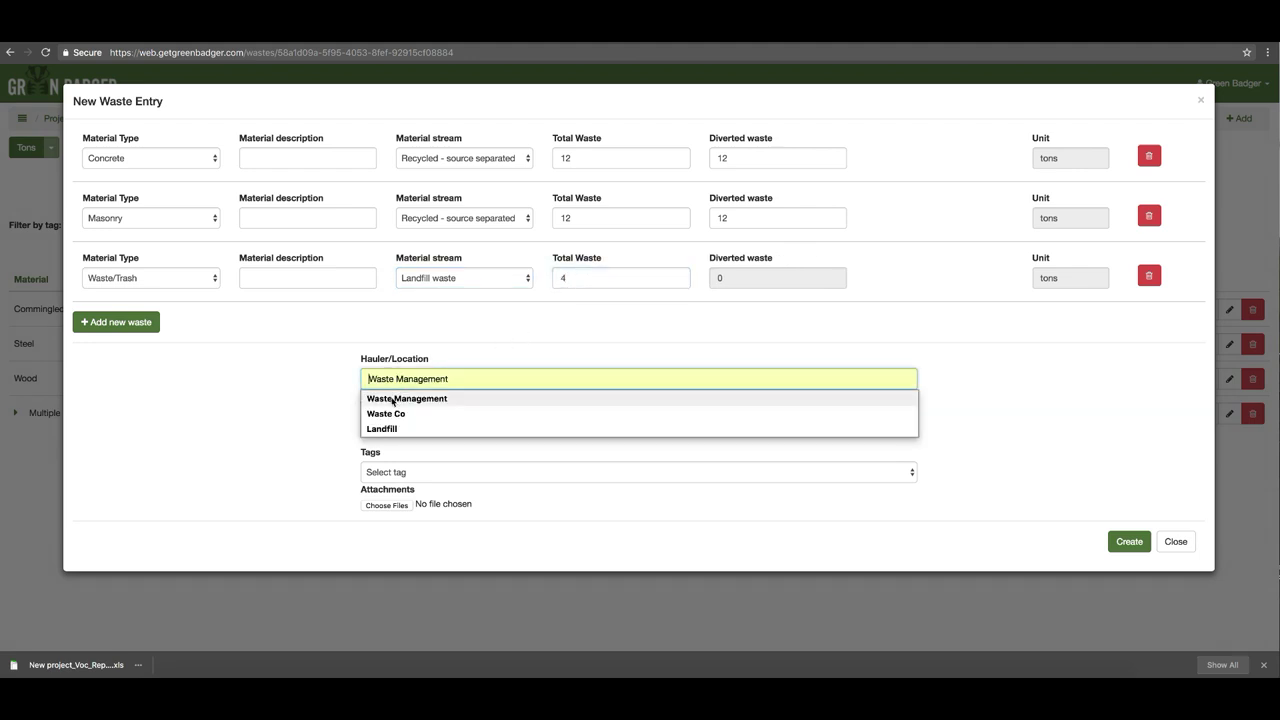
pyautogui.click(392, 400)
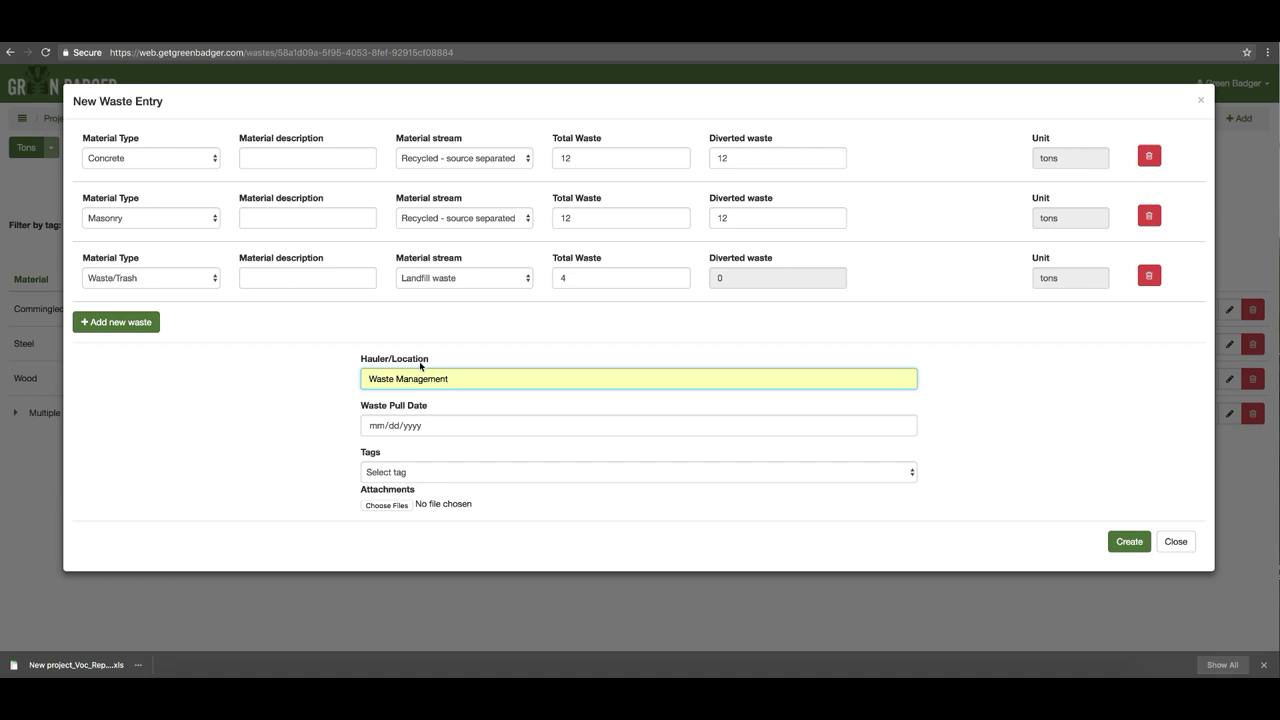
pyautogui.click(903, 425)
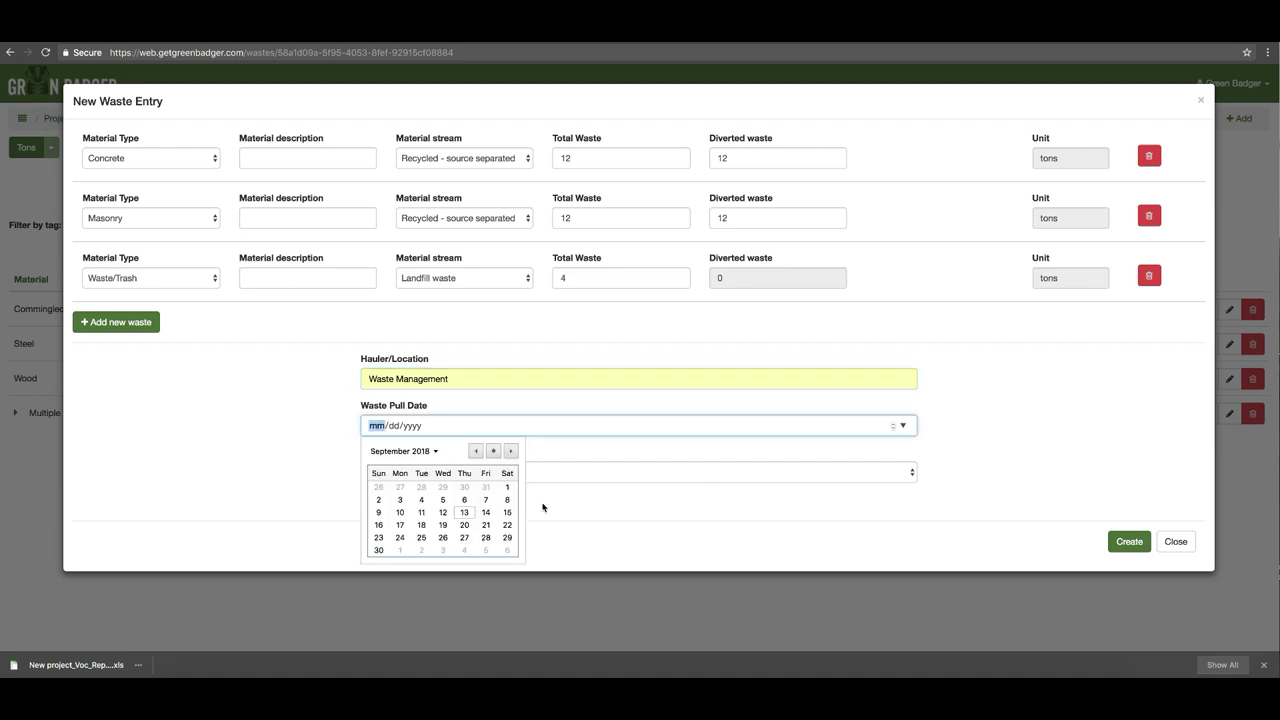
pyautogui.click(485, 500)
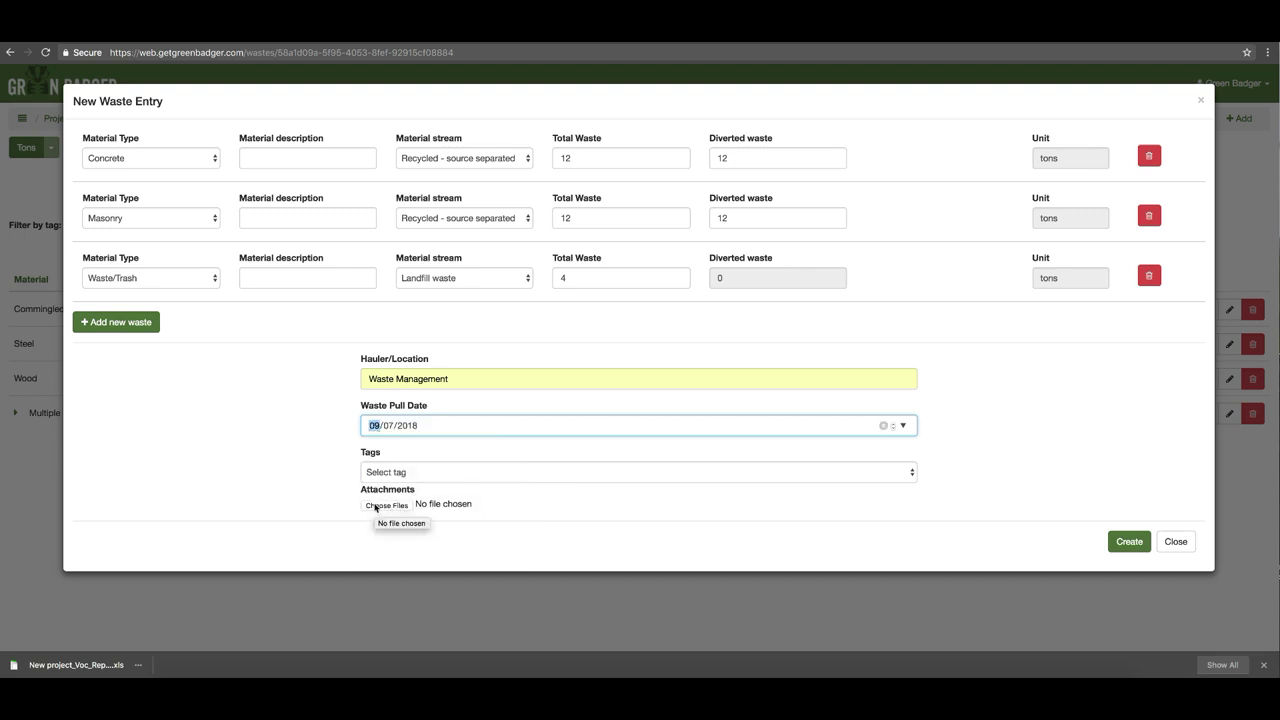
pyautogui.click(1130, 545)
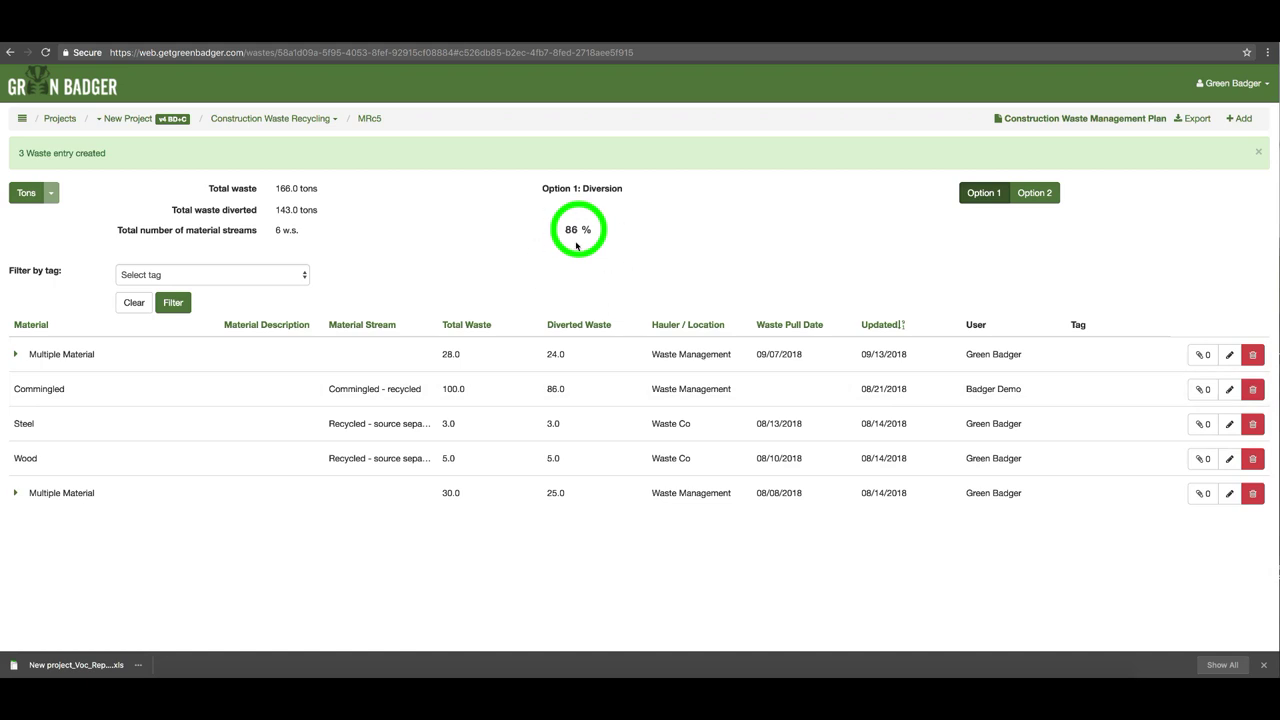
# Export the Waste Summary, download the waste report and open the spreadsheet.
pyautogui.click(1195, 121)
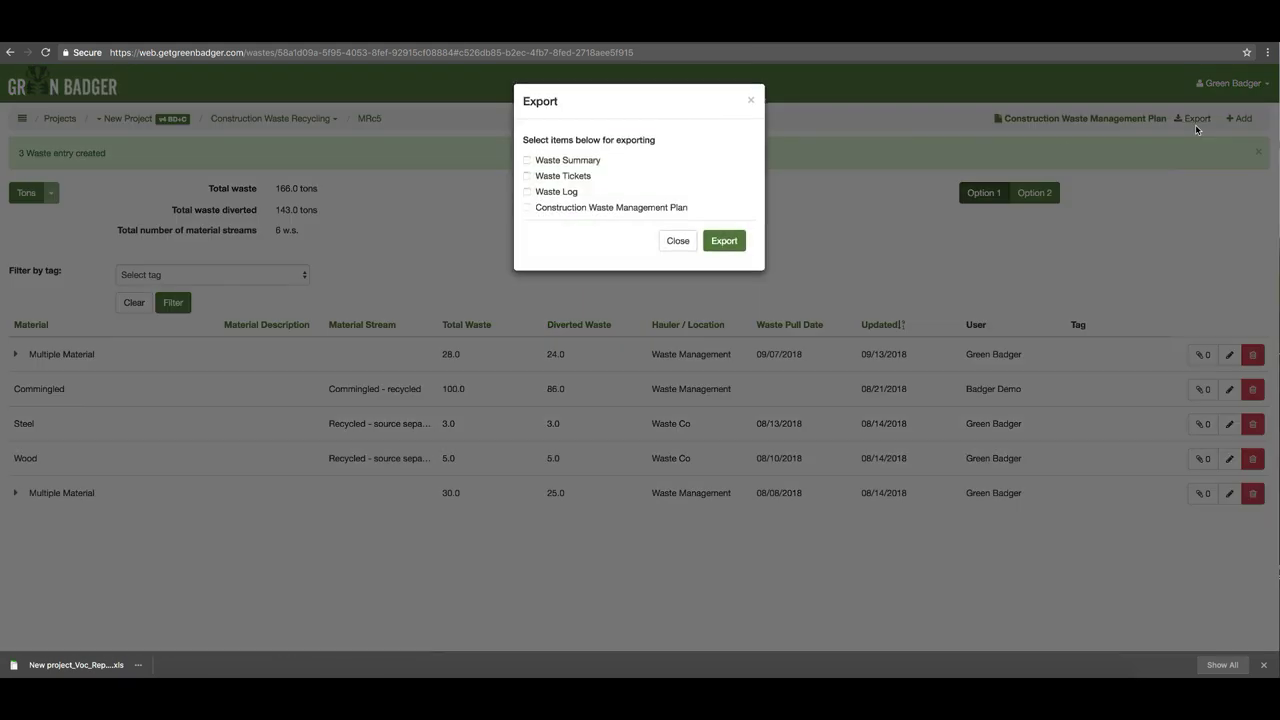
pyautogui.click(531, 162)
pyautogui.click(724, 241)
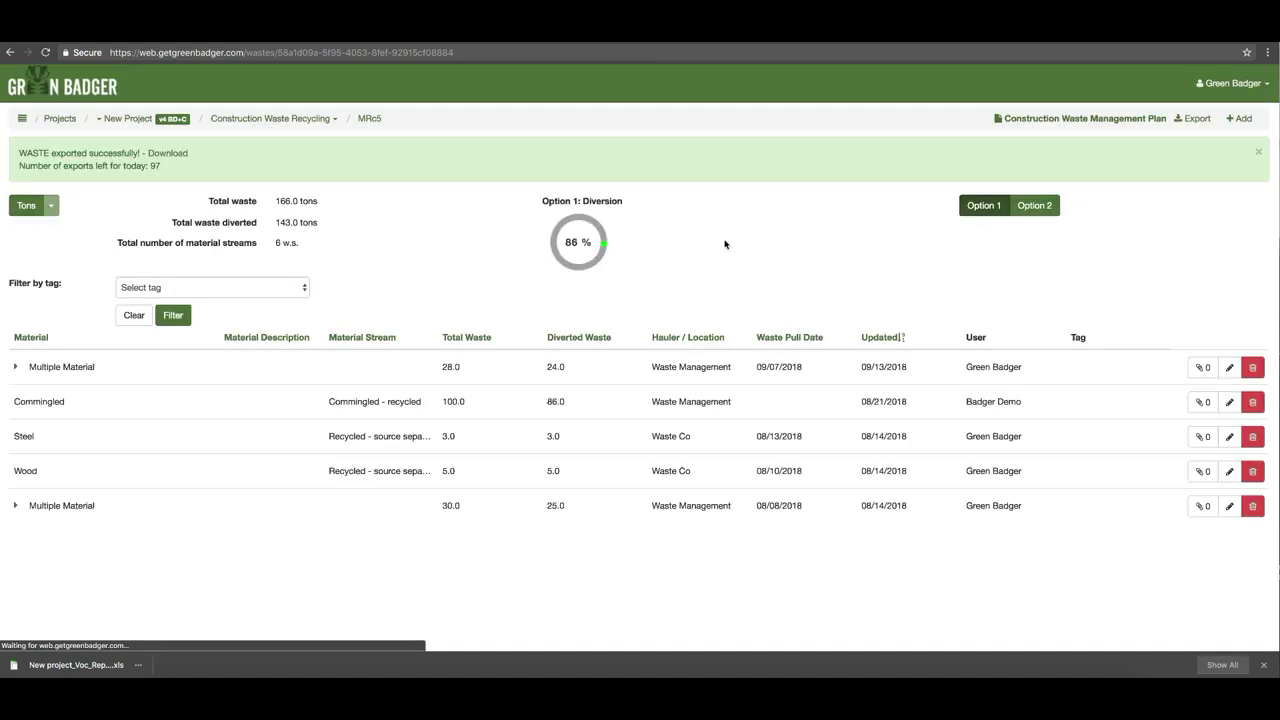
pyautogui.click(170, 155)
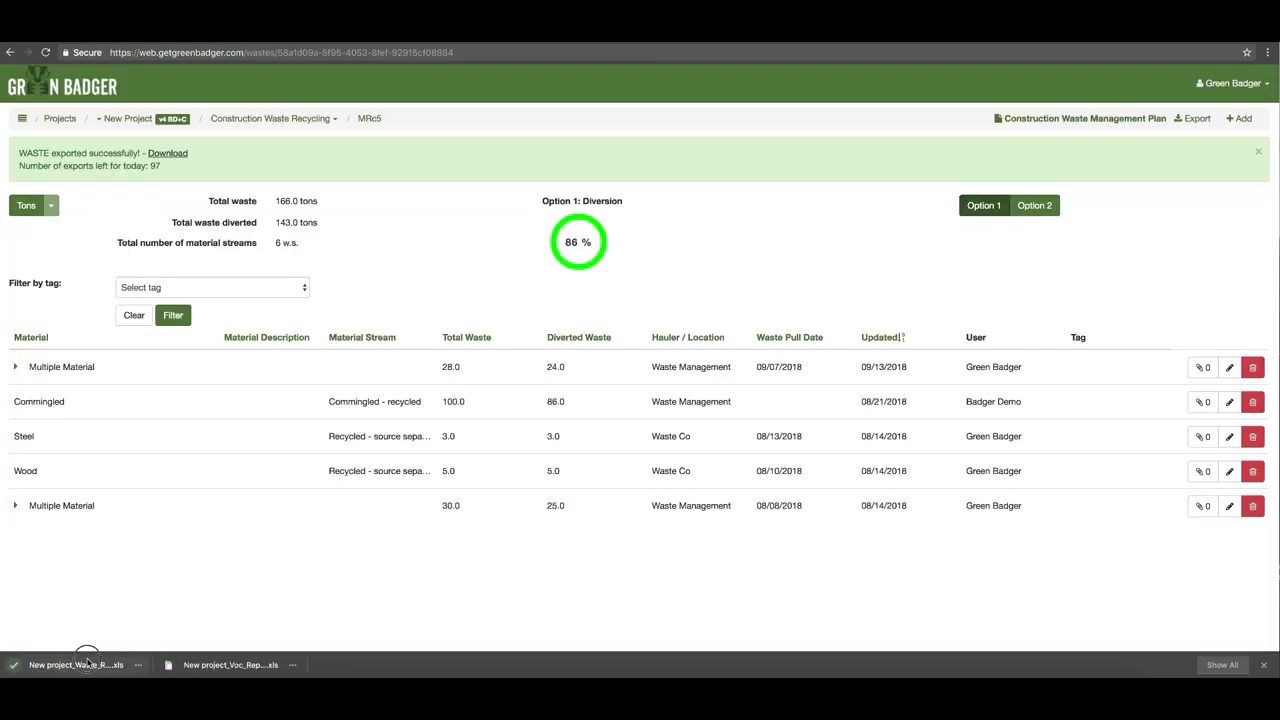
pyautogui.click(76, 664)
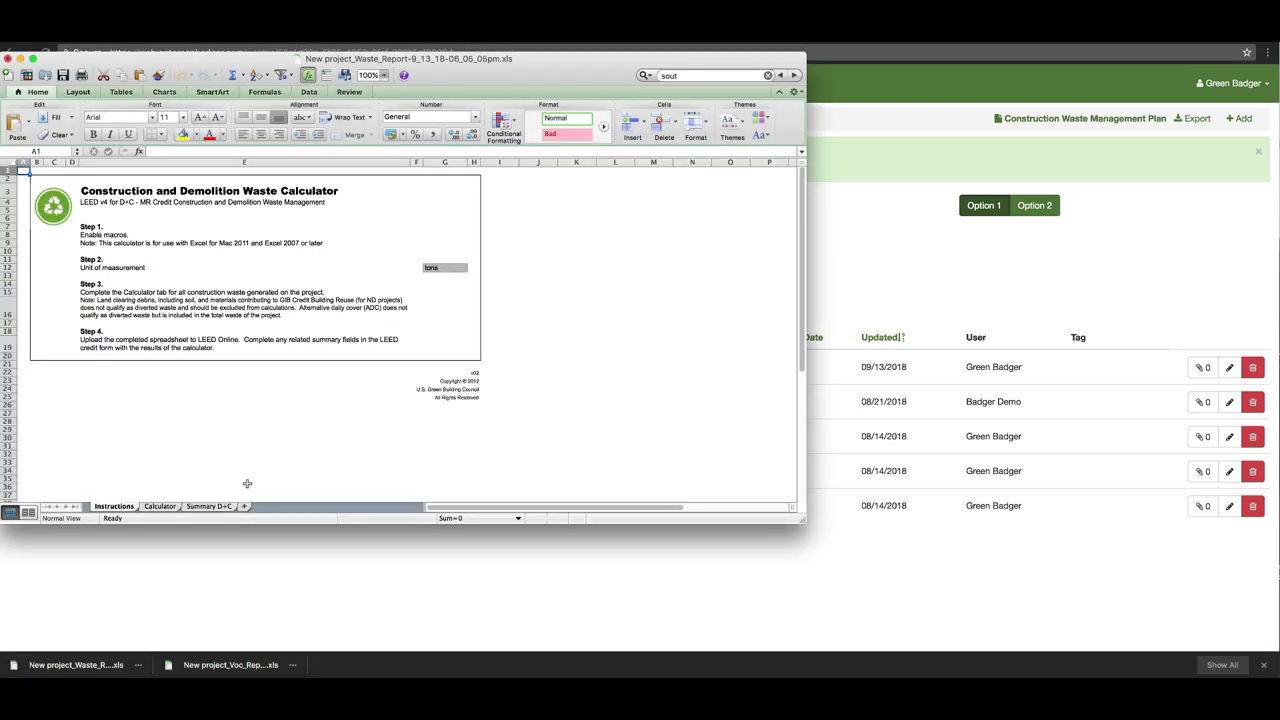
# Examine the waste report's Calculator sheet and the diversion percentage and material streams on the Summary D+C sheet.
pyautogui.click(160, 506)
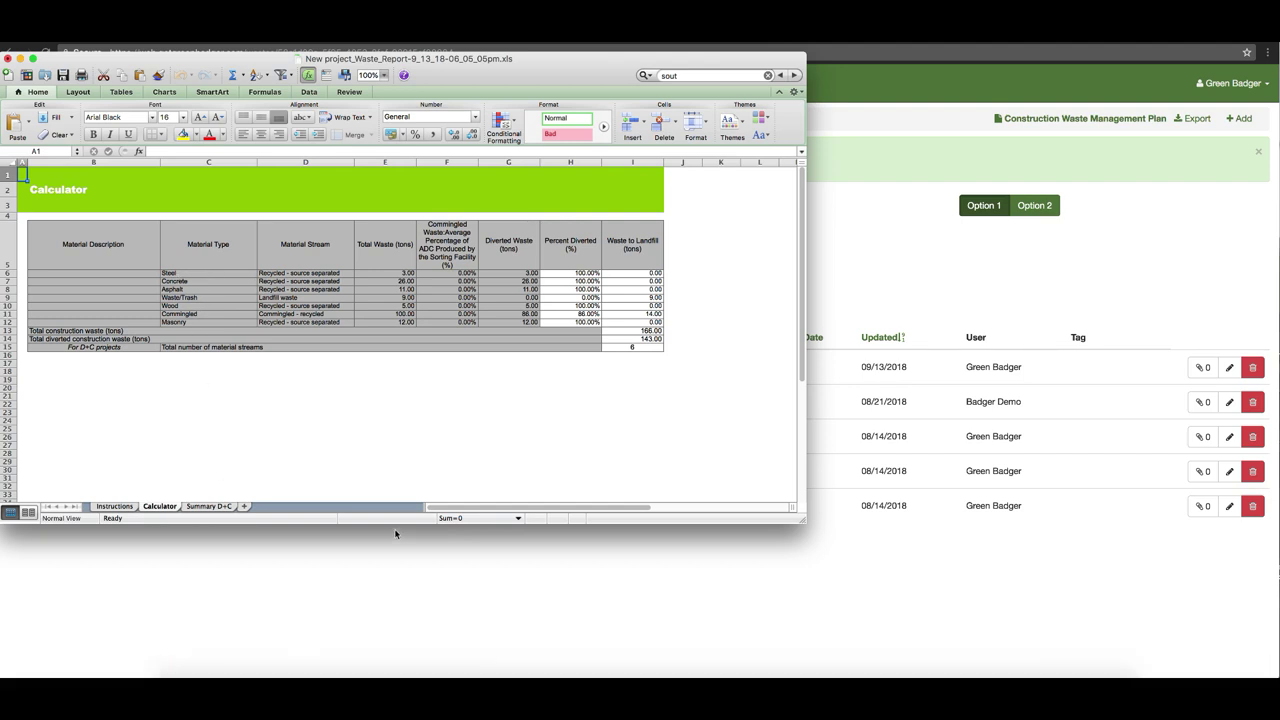
pyautogui.click(210, 507)
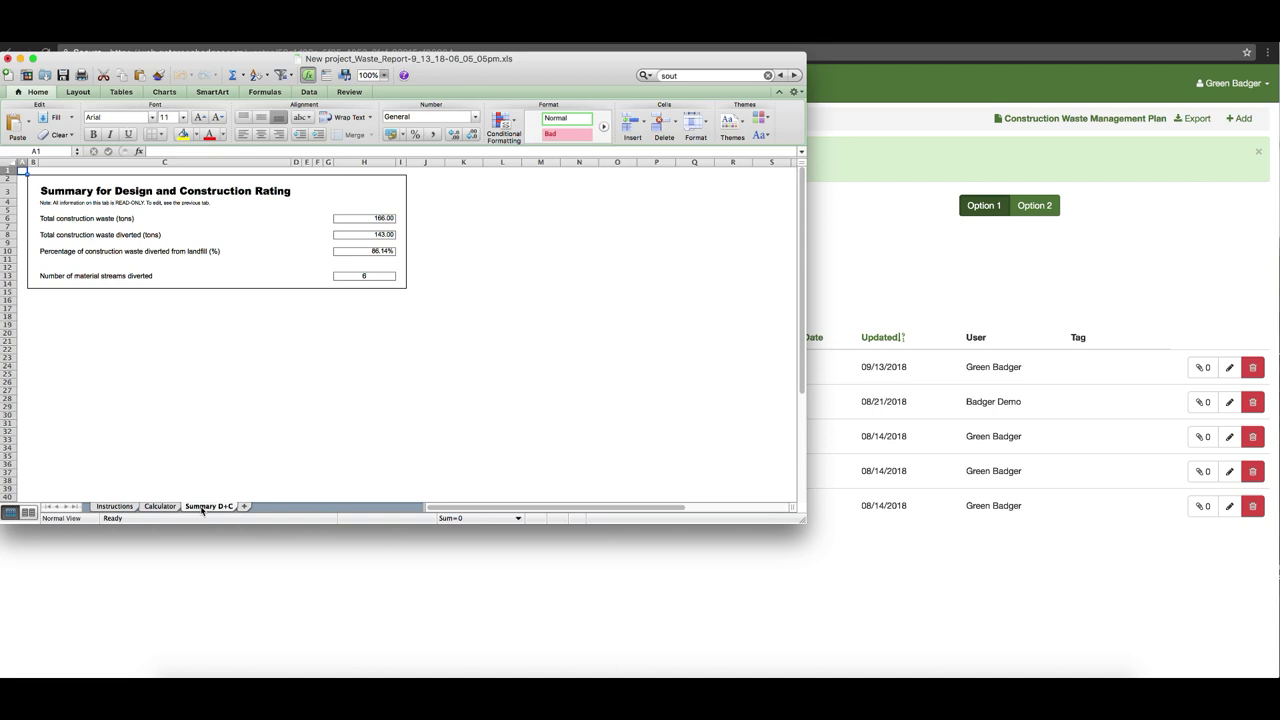
pyautogui.click(366, 251)
pyautogui.click(366, 276)
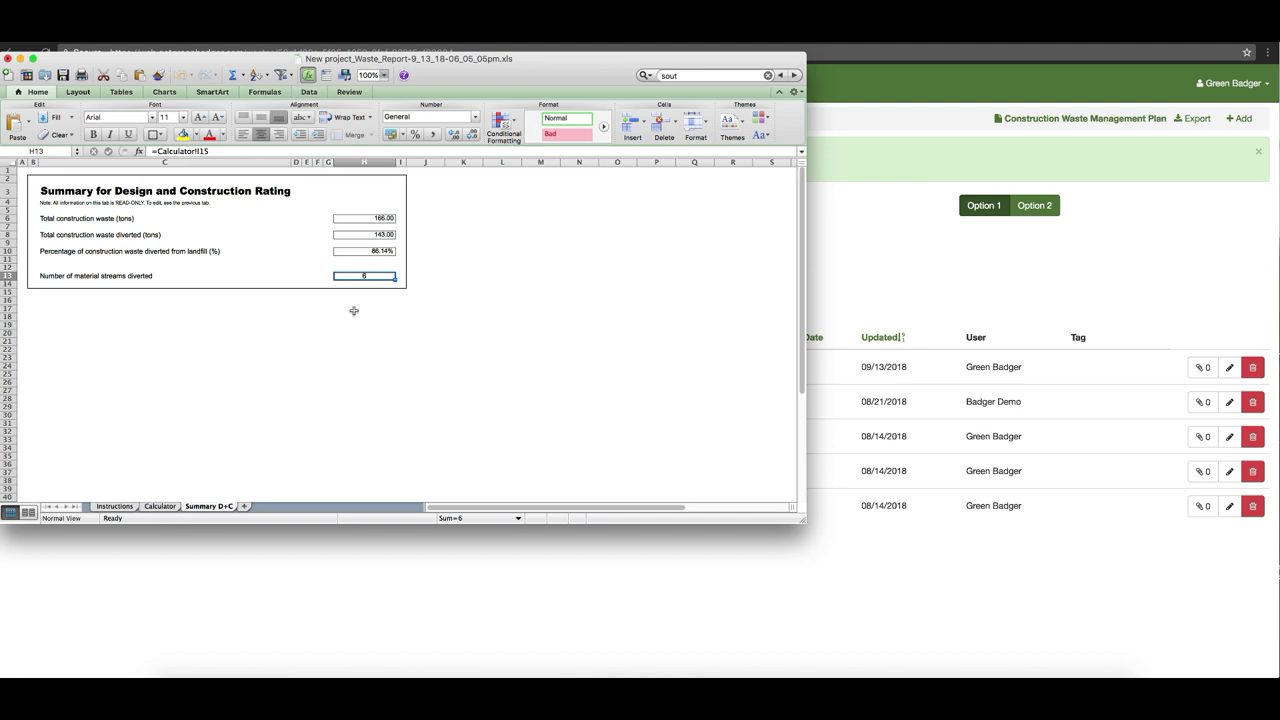
# Close the waste report and switch the project to its Indoor Air Quality section.
pyautogui.click(7, 60)
pyautogui.click(352, 146)
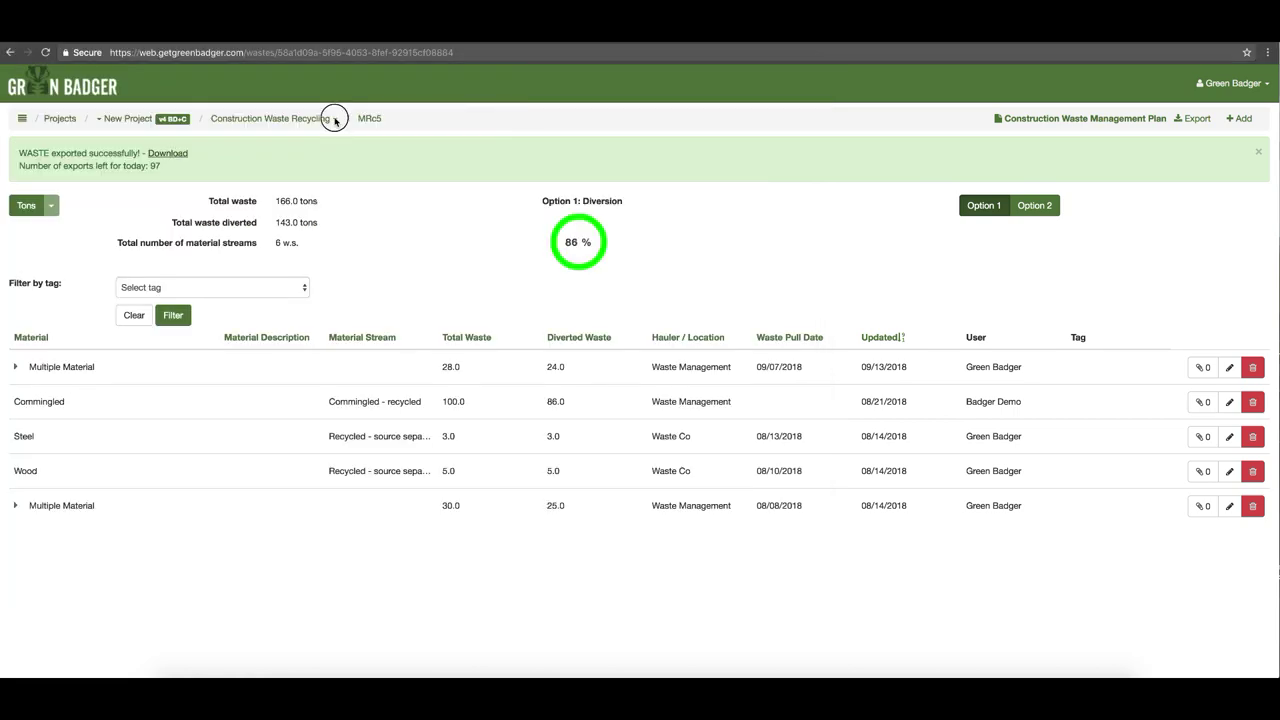
pyautogui.click(336, 121)
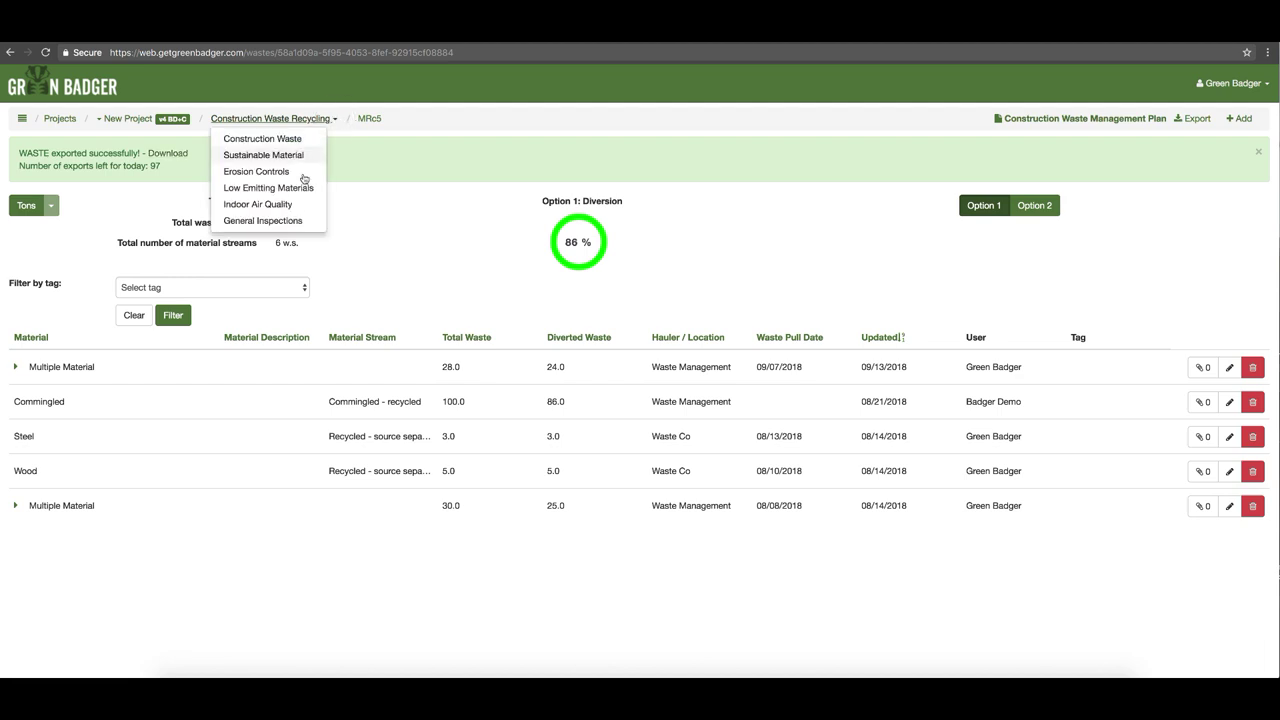
pyautogui.click(283, 205)
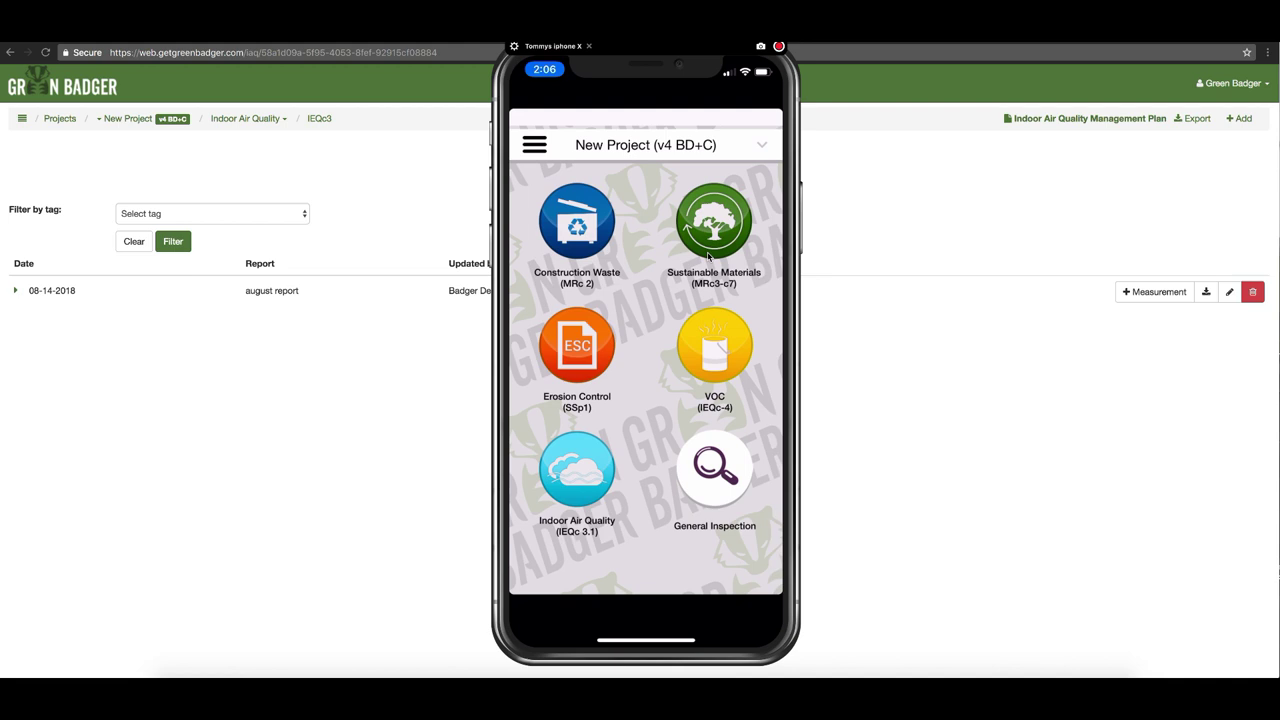
# Refresh the indoor air quality list, export the 09-13-2018 test report, and open the downloaded PDF.
pyautogui.click(708, 256)
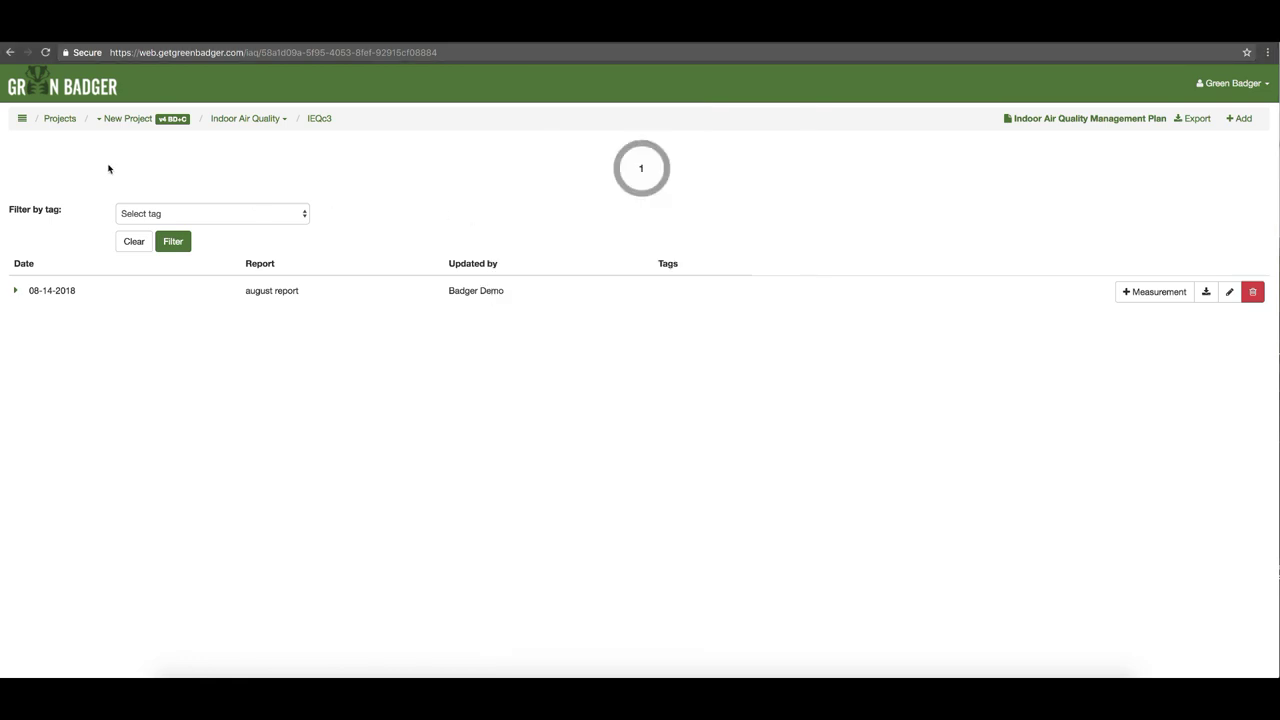
pyautogui.click(45, 52)
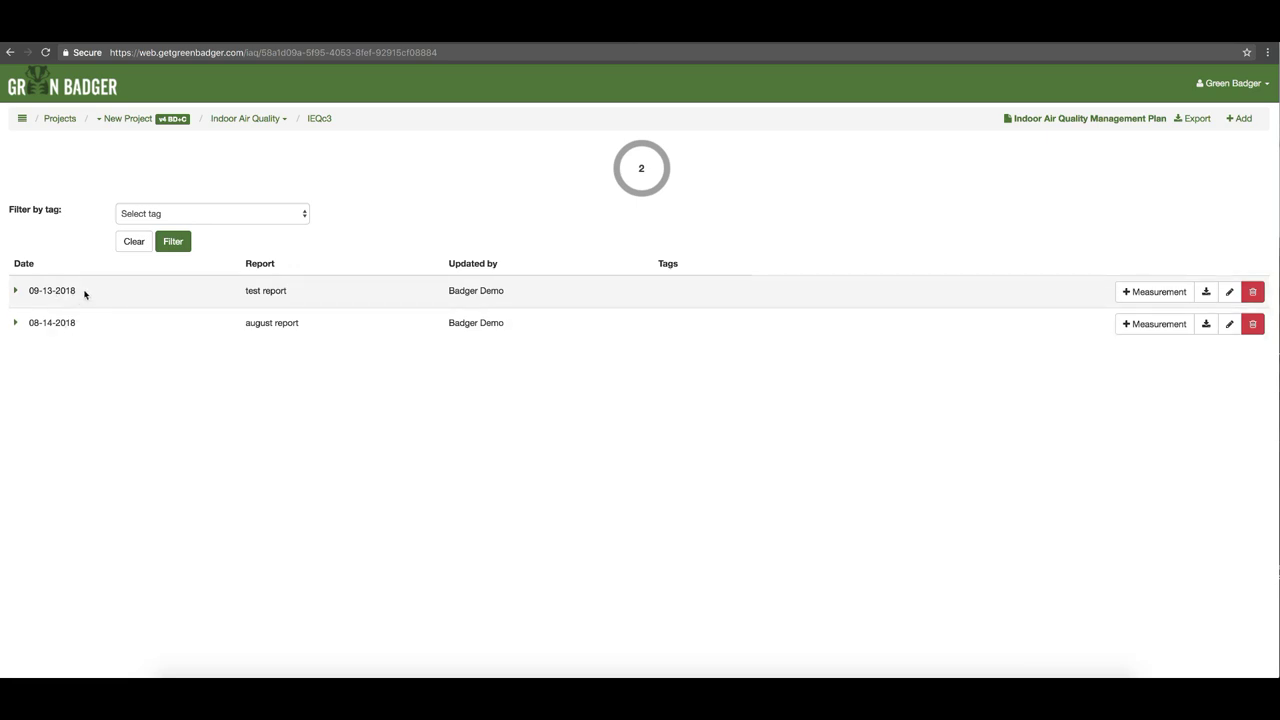
pyautogui.click(1206, 293)
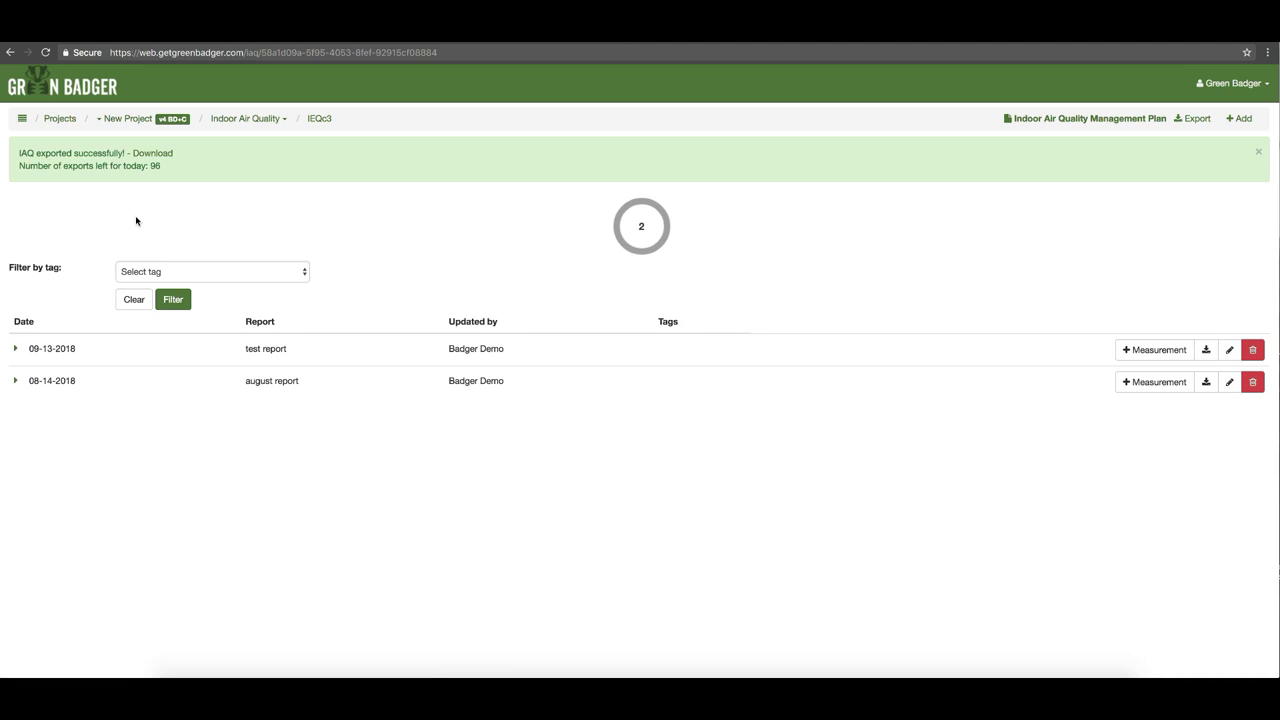
pyautogui.click(162, 156)
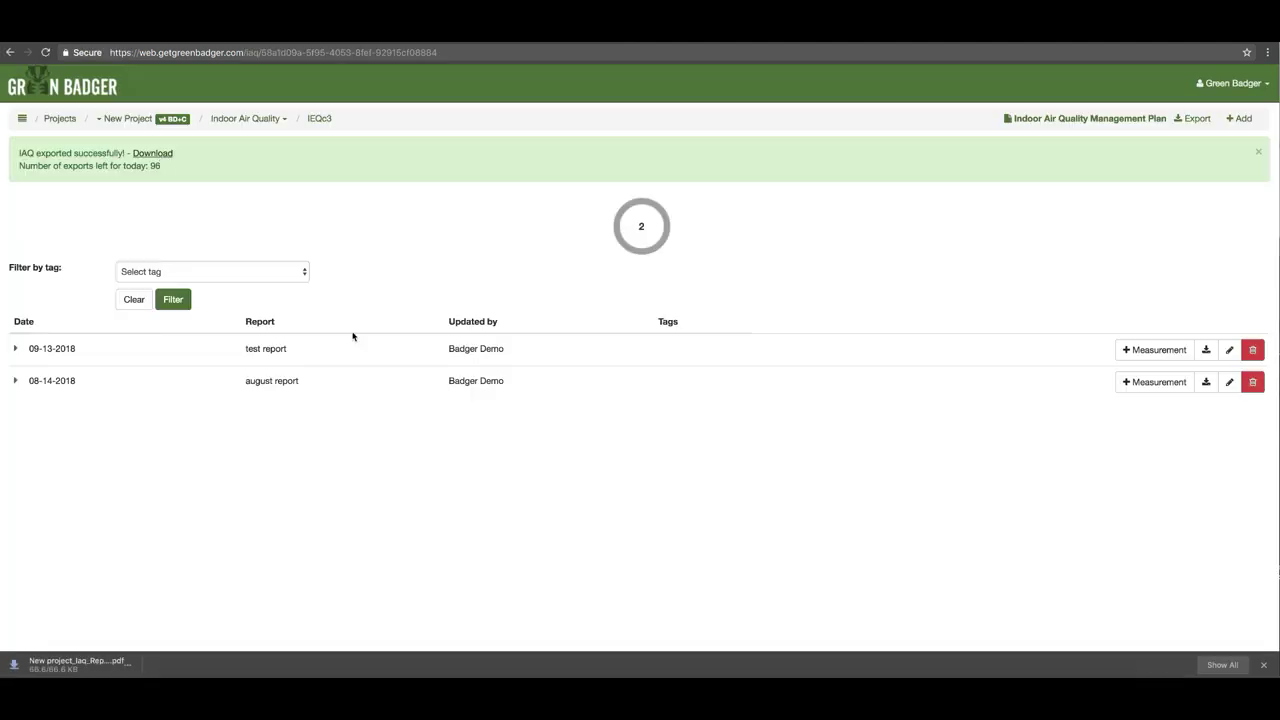
pyautogui.click(97, 663)
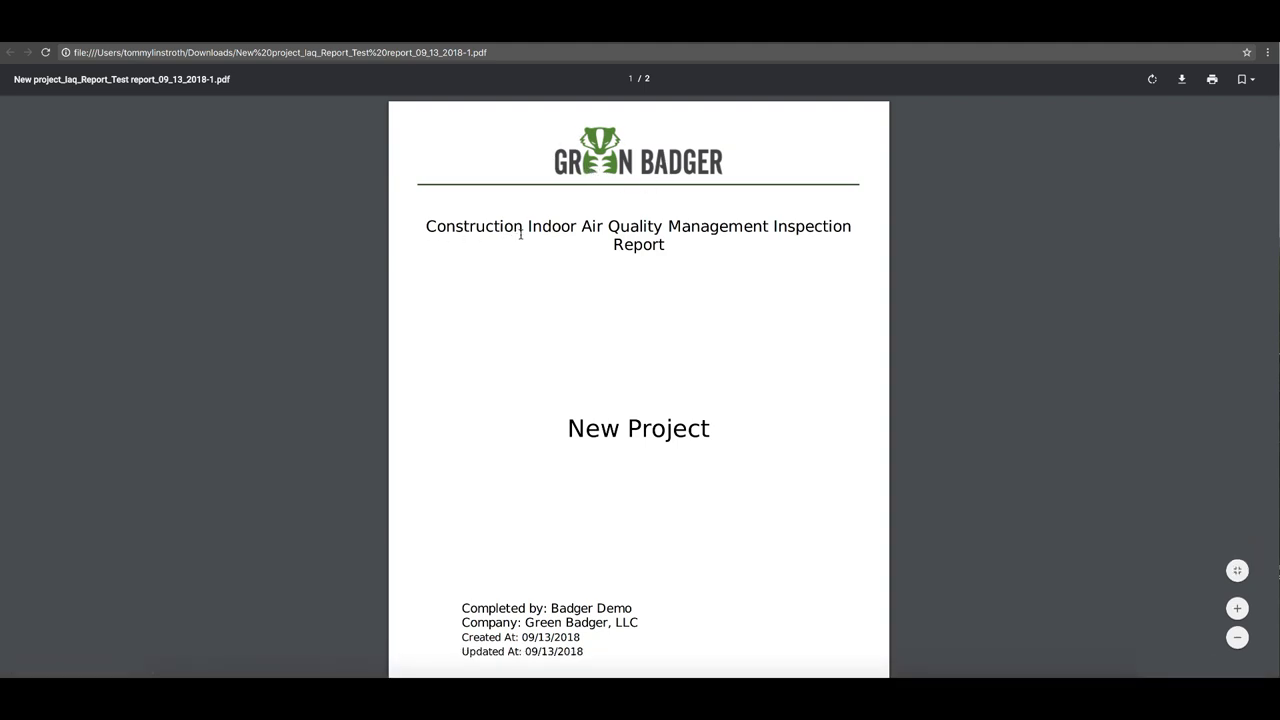
# Review the HVAC Protection and Housekeeping measurements in the air quality report, and switch the project to its Erosion Controls section.
pyautogui.scroll(-5, 537, 274)
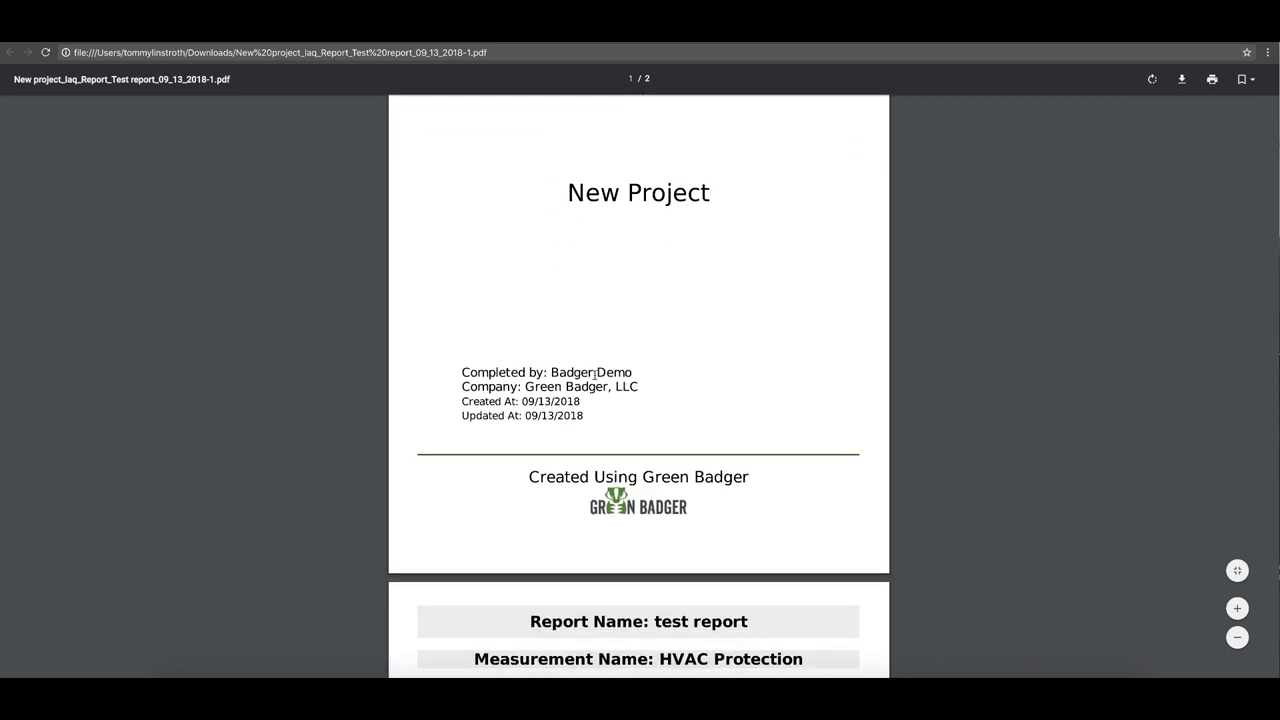
pyautogui.scroll(-10, 548, 408)
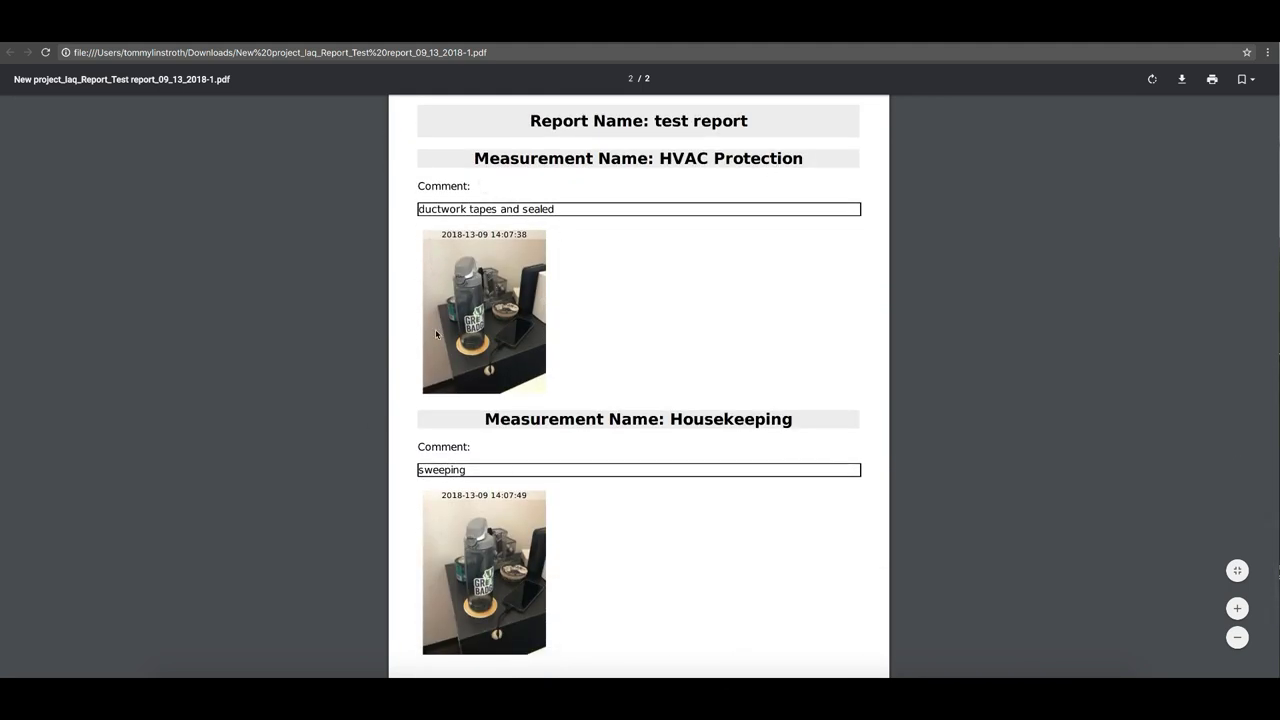
pyautogui.click(466, 234)
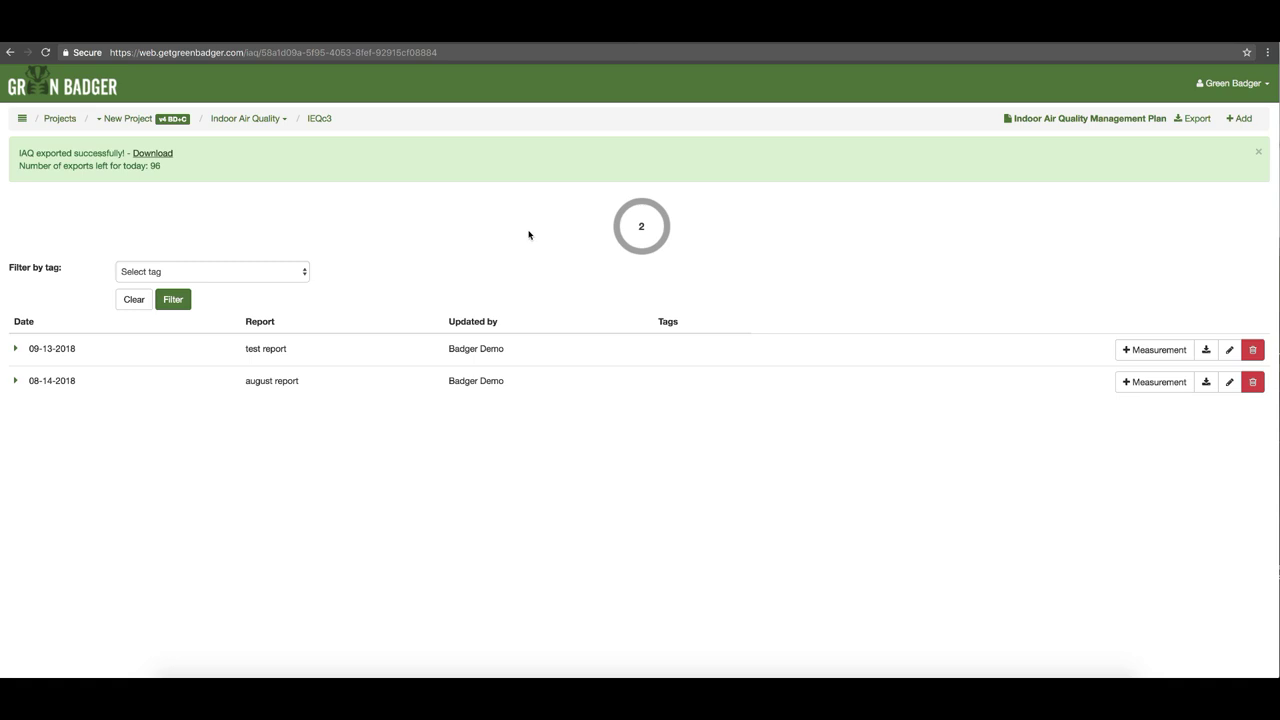
pyautogui.click(285, 121)
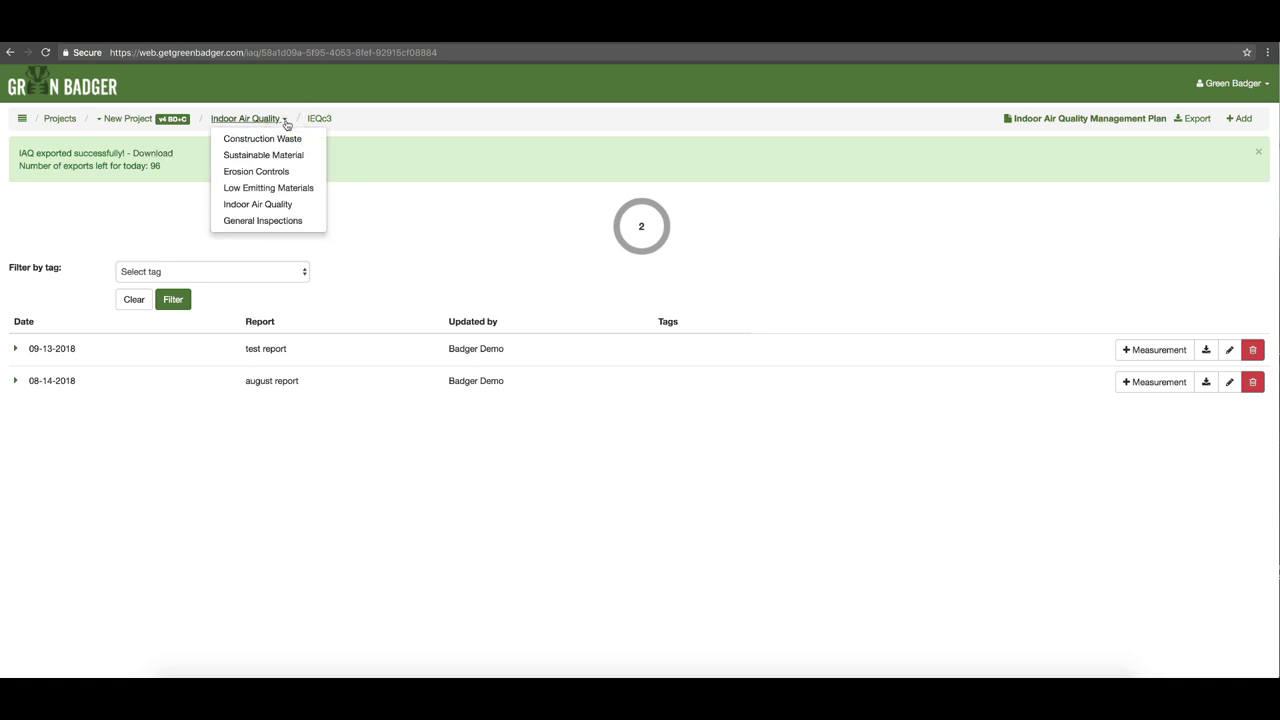
pyautogui.click(271, 172)
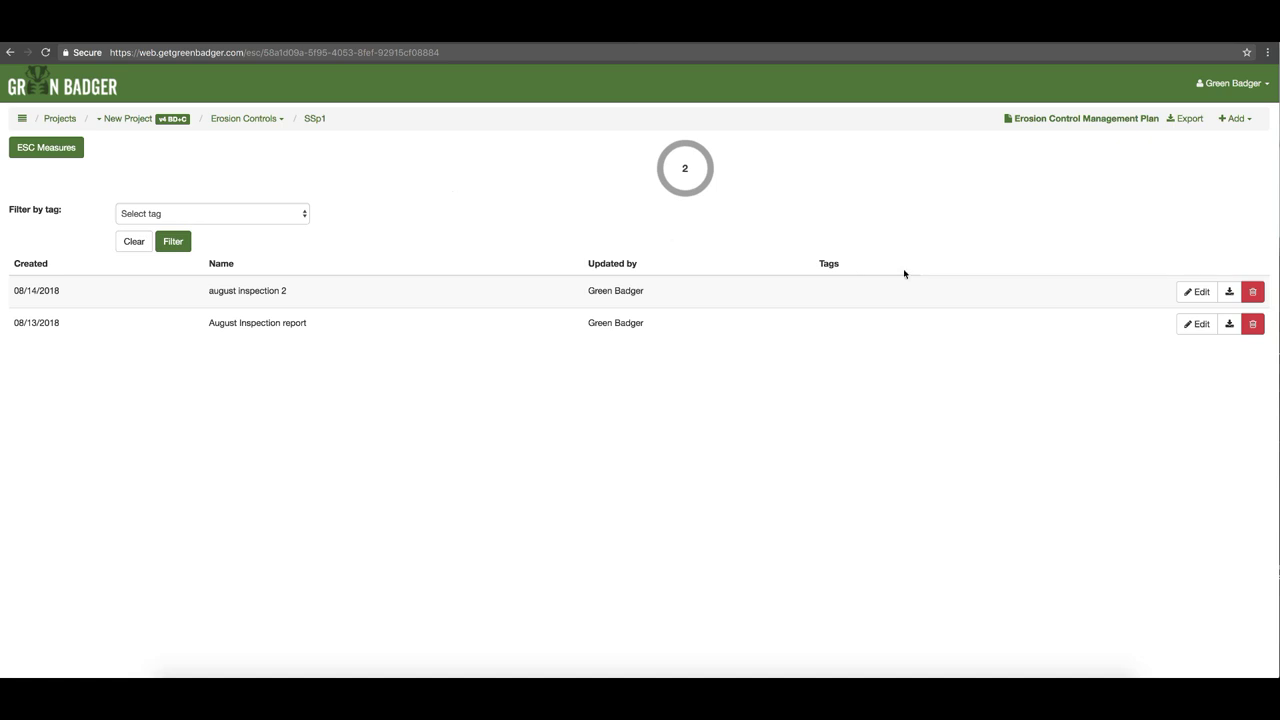
pyautogui.click(1246, 120)
pyautogui.click(1181, 155)
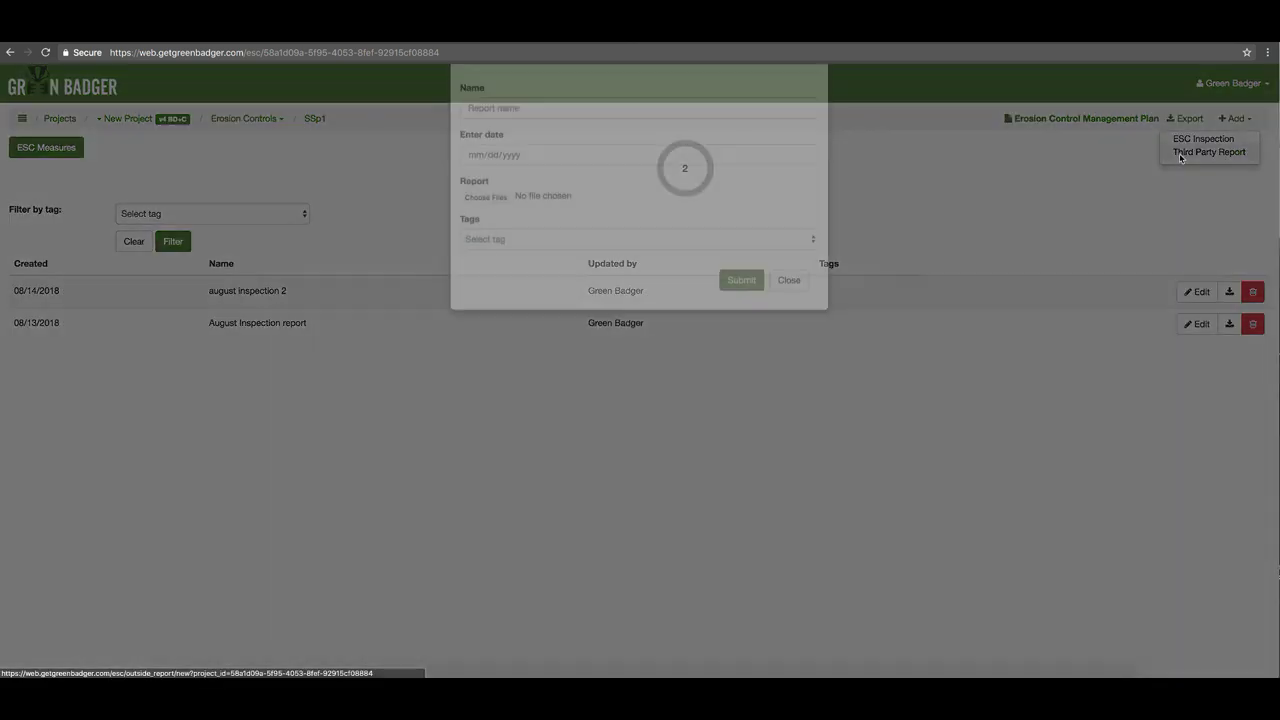
pyautogui.click(495, 154)
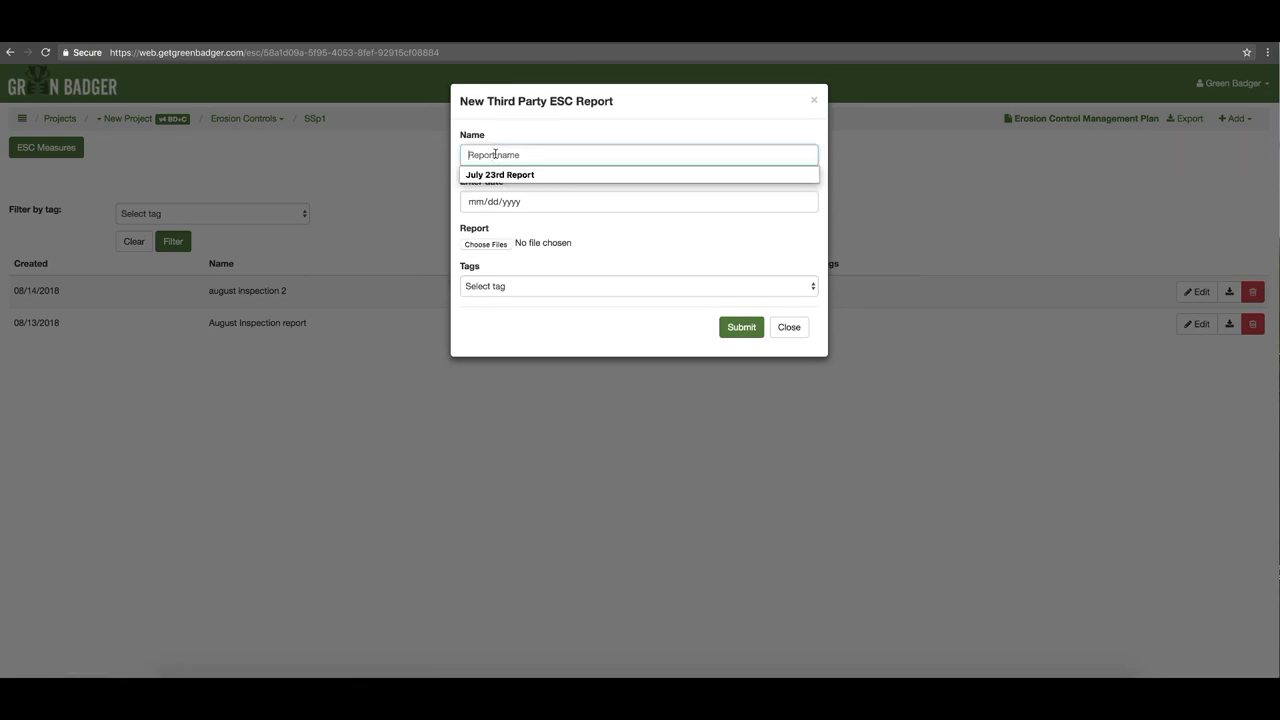
pyautogui.write('Sep')
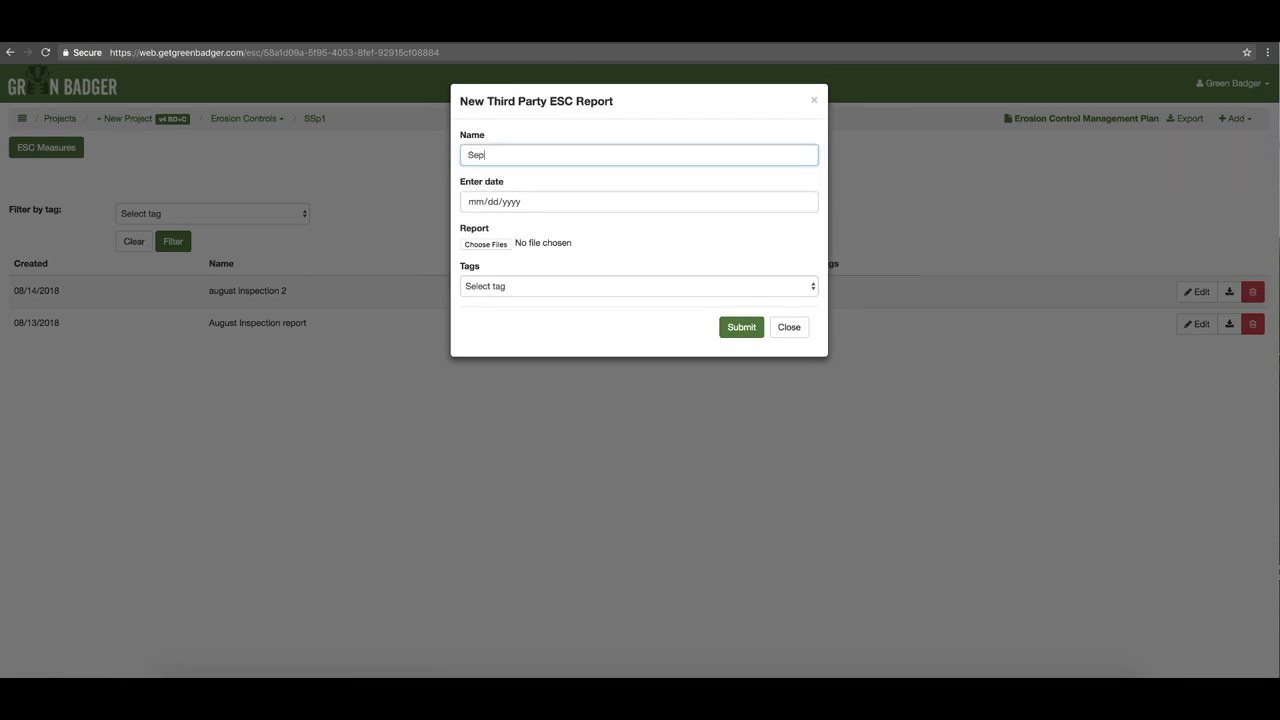
pyautogui.write('tember 15 inspection')
pyautogui.click(570, 201)
pyautogui.click(804, 202)
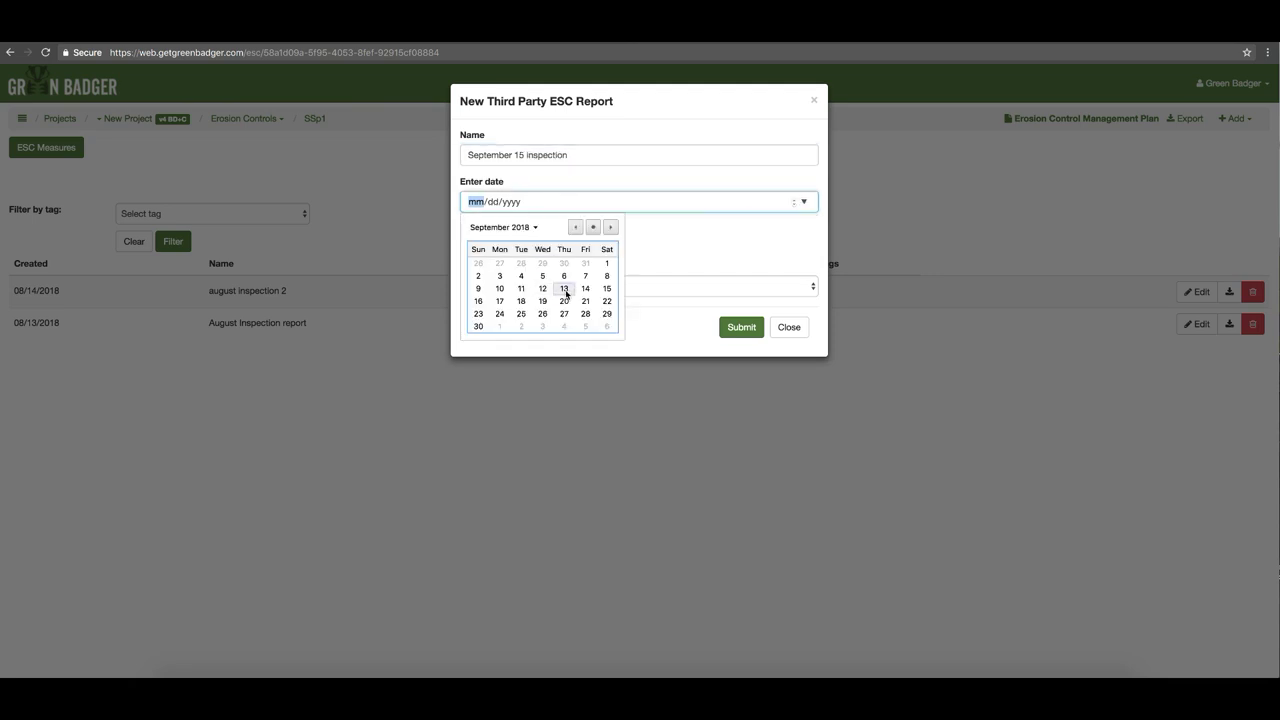
pyautogui.click(606, 288)
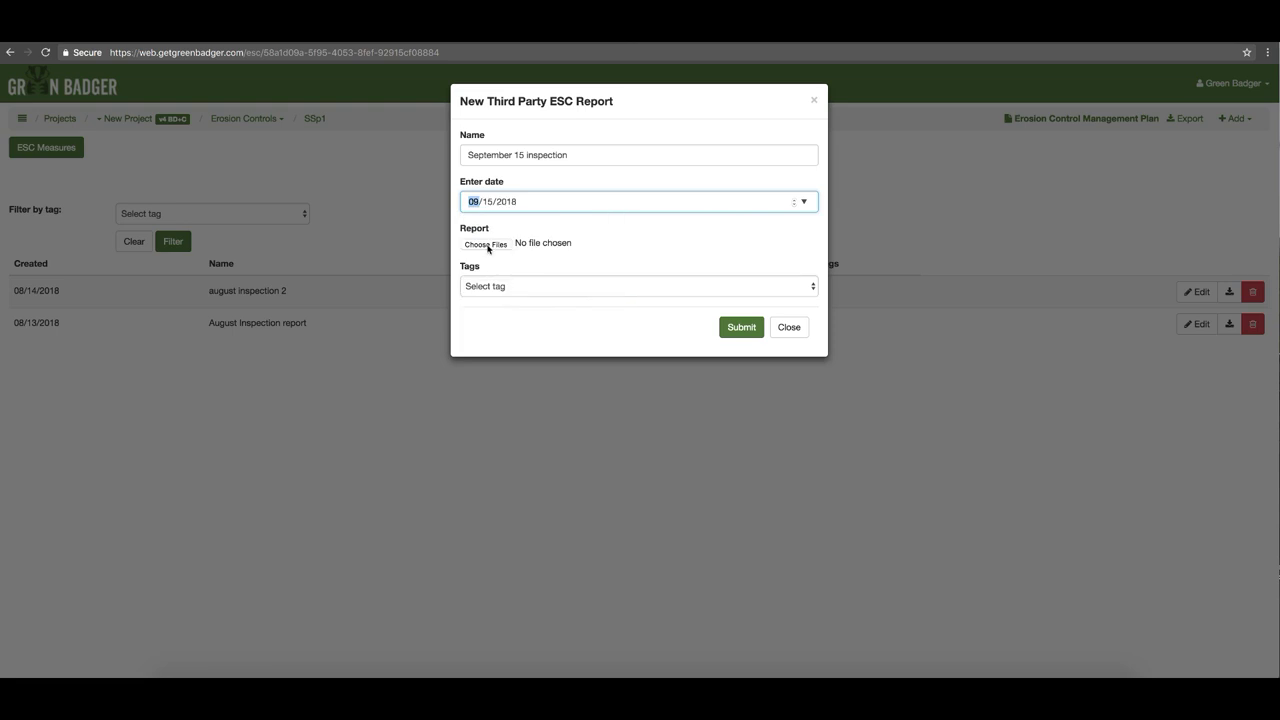
pyautogui.click(789, 327)
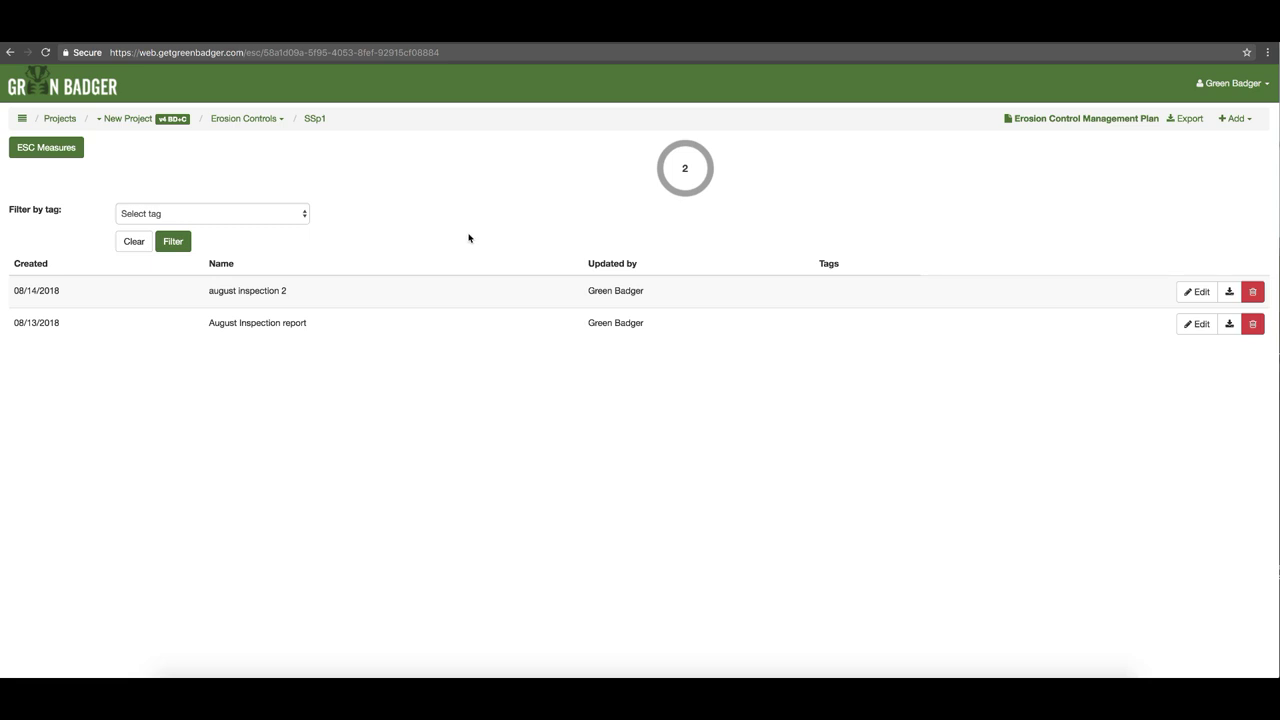
# Set the ESC measures Limits of Construction, Petroleum, Surface roughening and Temporary Diversion Dike to No and submit the selection.
pyautogui.click(33, 153)
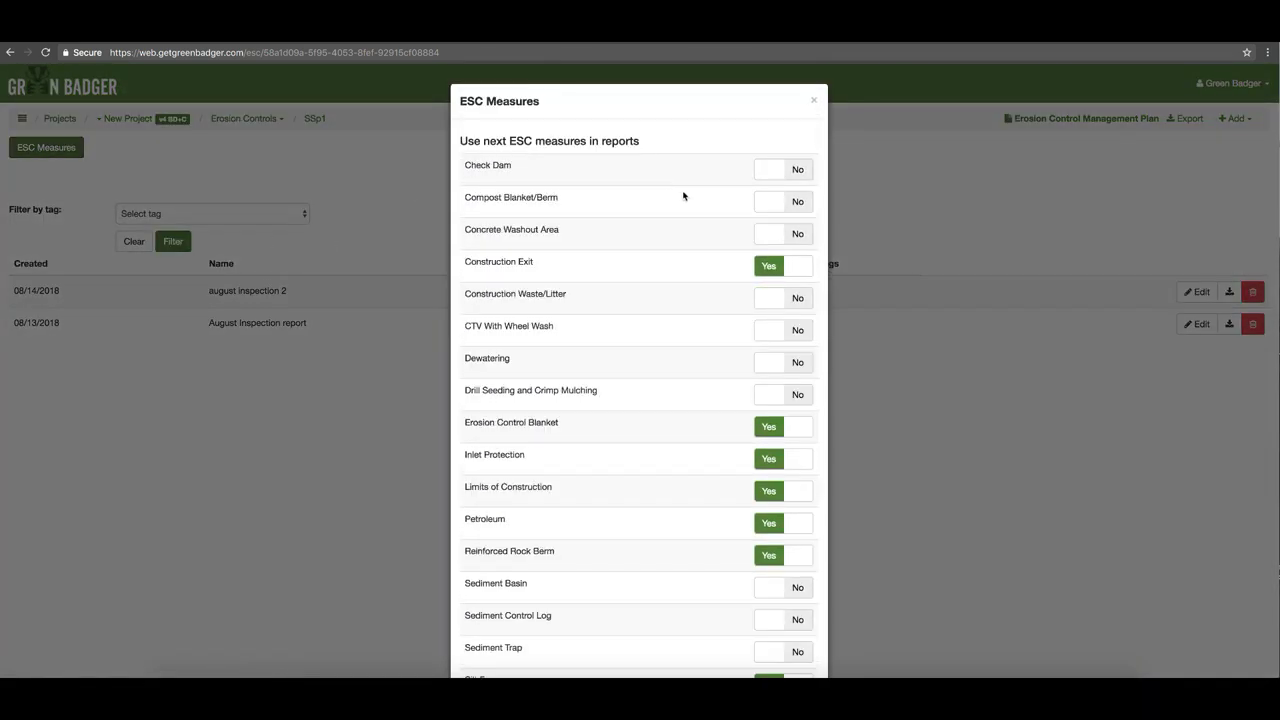
pyautogui.scroll(-3, 697, 209)
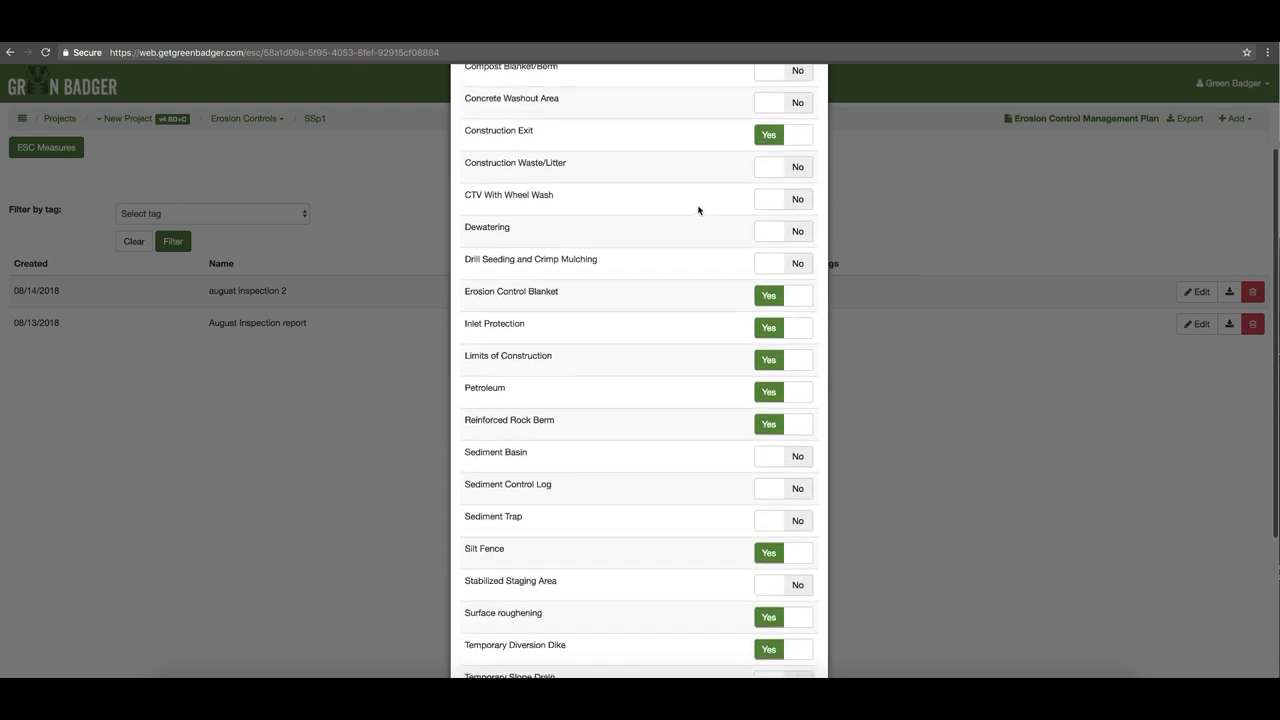
pyautogui.scroll(-1, 697, 209)
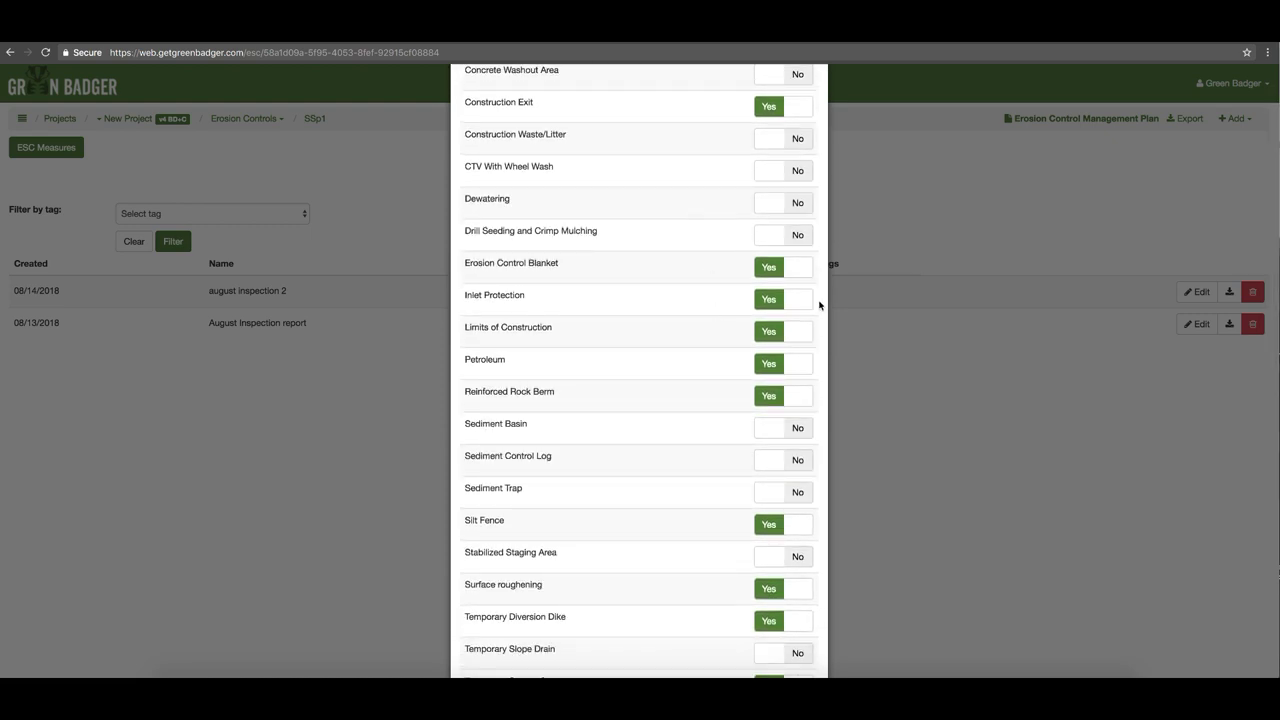
pyautogui.click(801, 335)
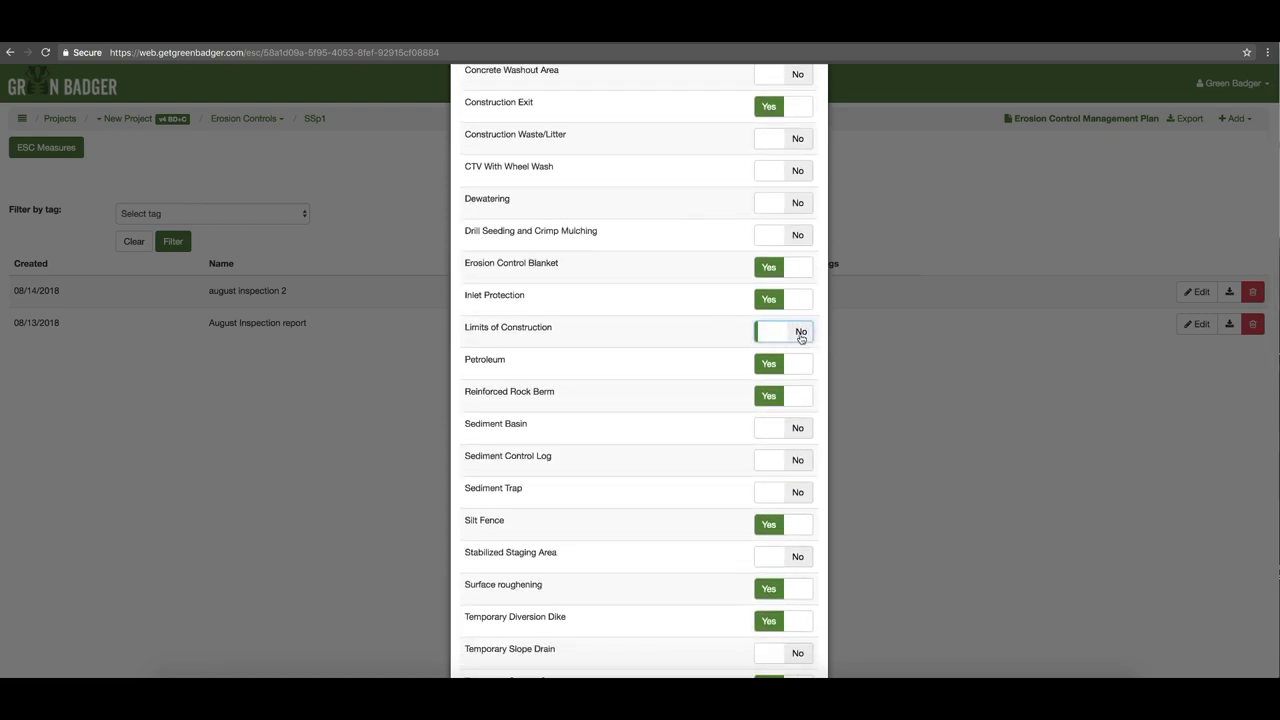
pyautogui.scroll(-2, 756, 340)
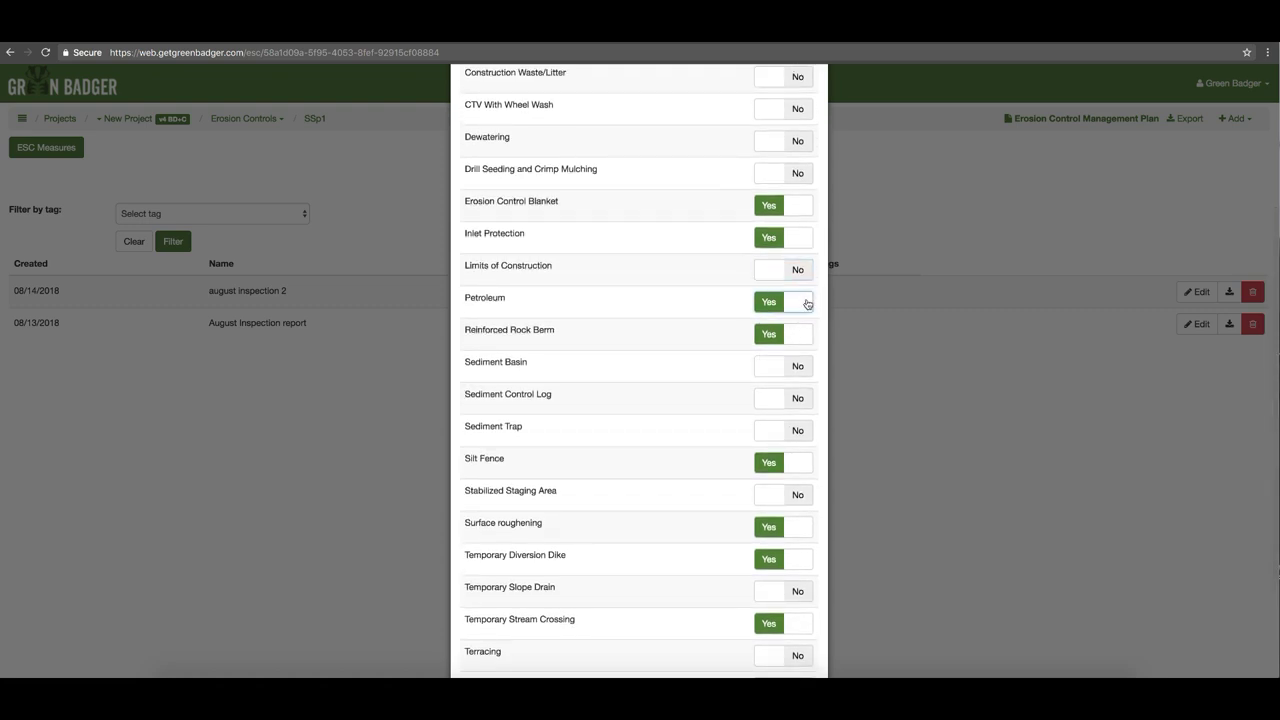
pyautogui.click(805, 302)
pyautogui.scroll(-4, 700, 406)
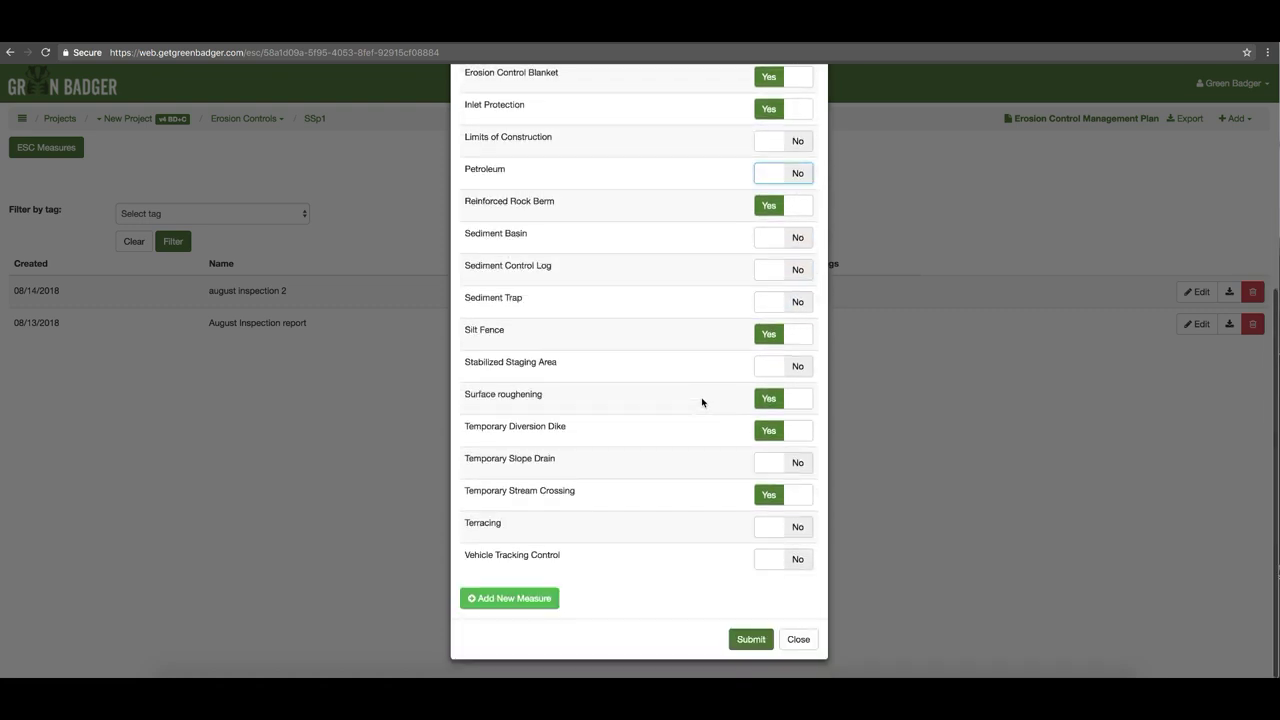
pyautogui.click(802, 402)
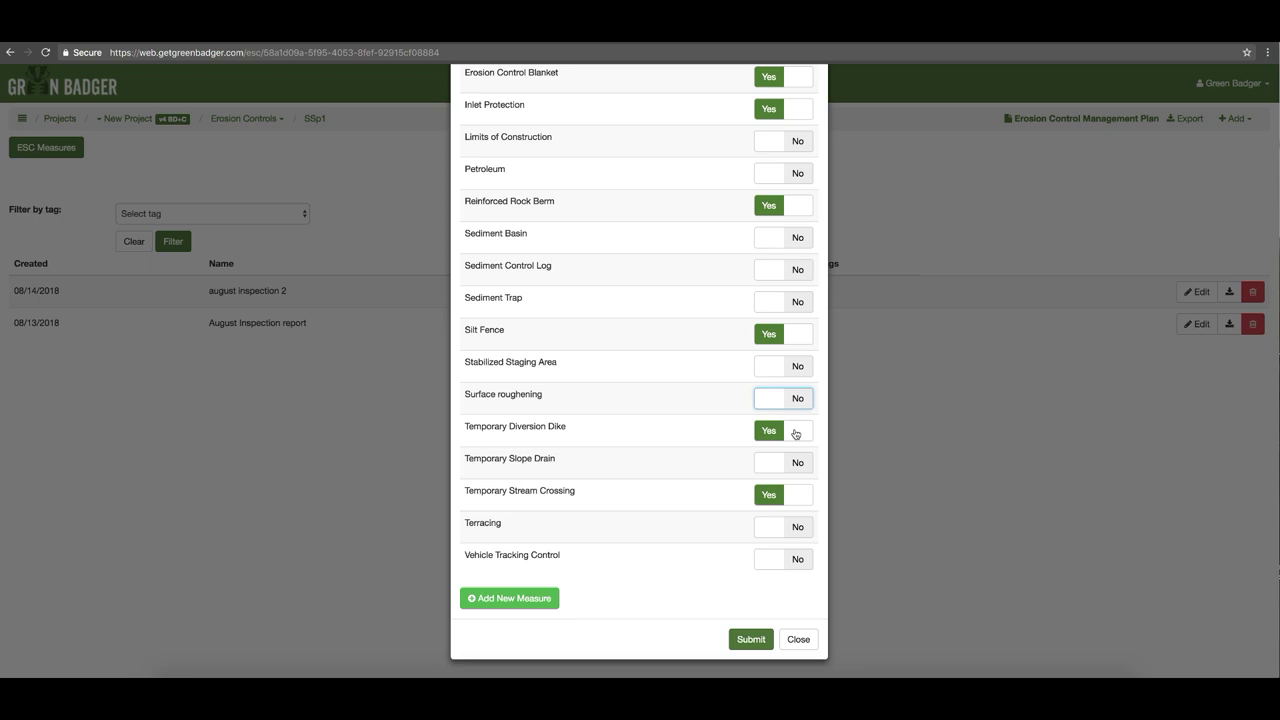
pyautogui.click(795, 432)
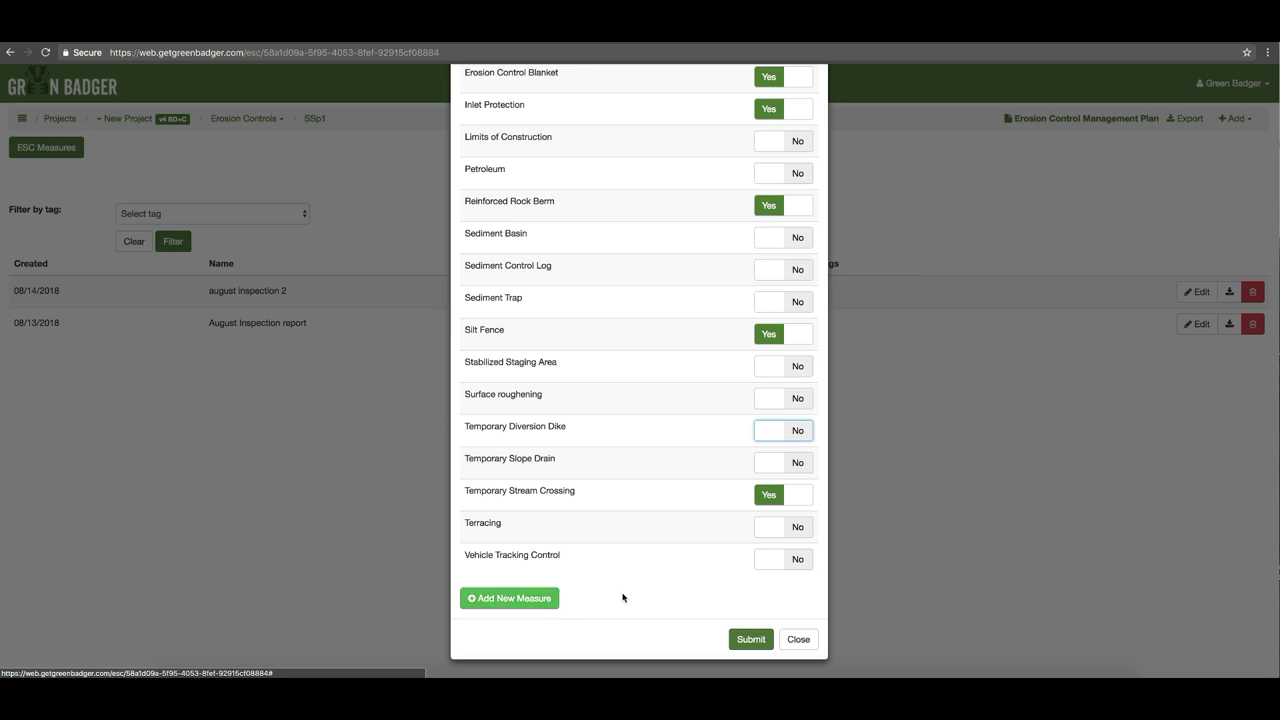
pyautogui.click(749, 639)
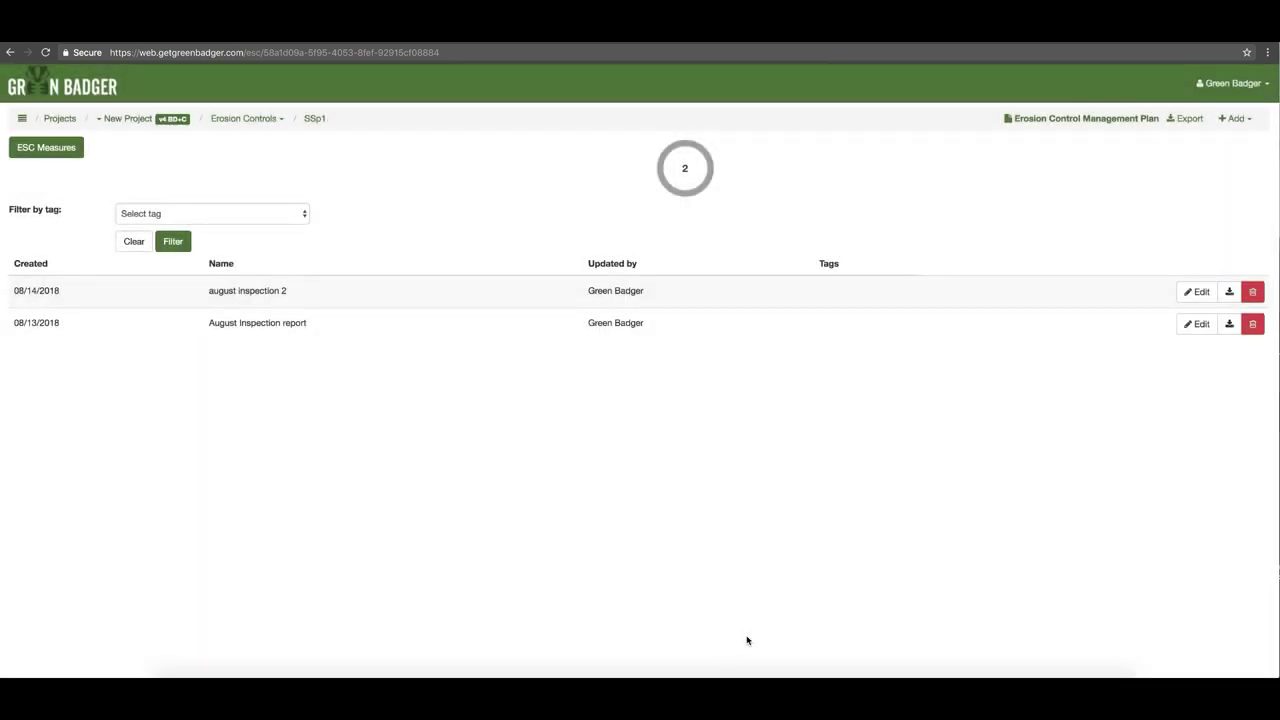
# Refresh the erosion control list and look through the inspection form of the 09/13/2018 report named new report without changing it.
pyautogui.click(743, 676)
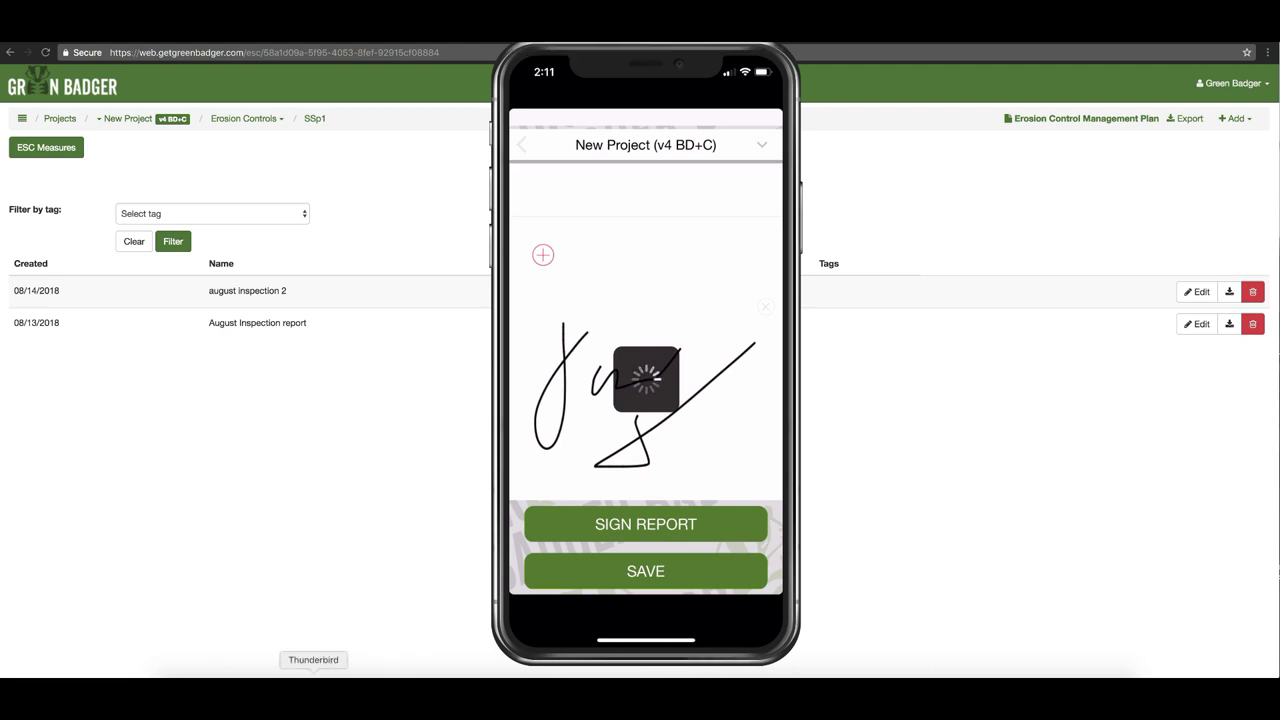
pyautogui.click(45, 52)
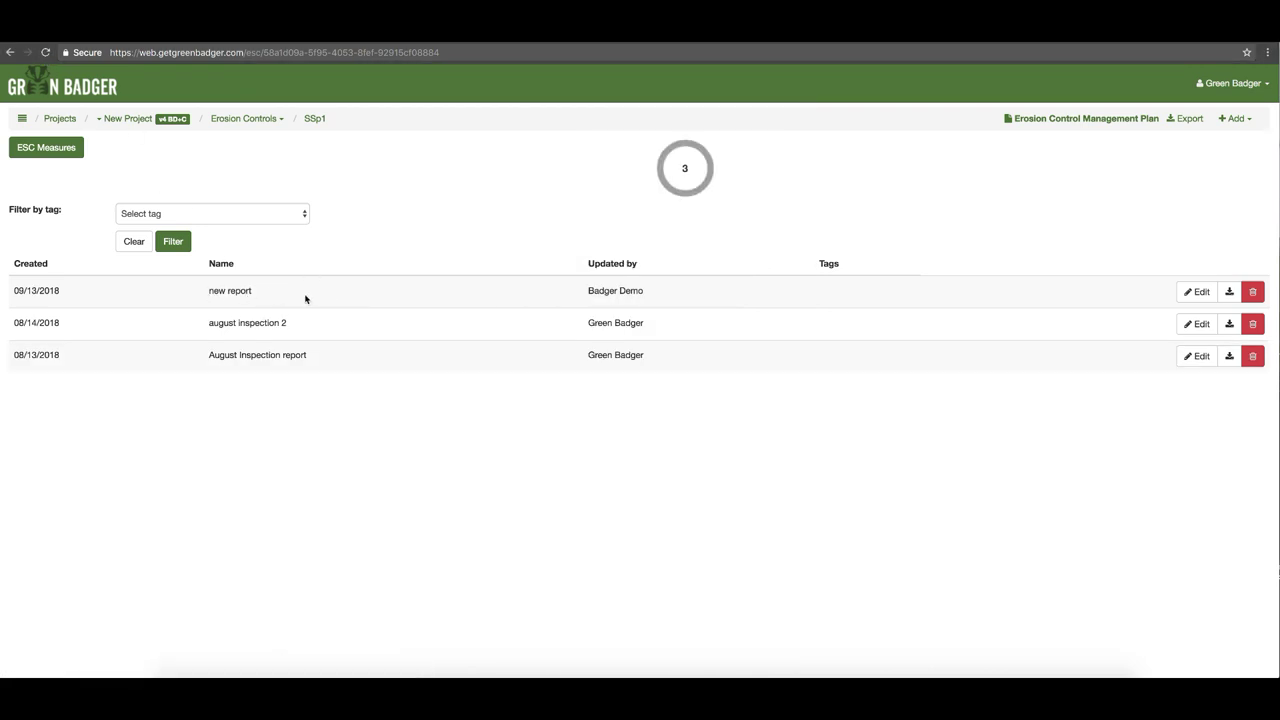
pyautogui.click(1190, 293)
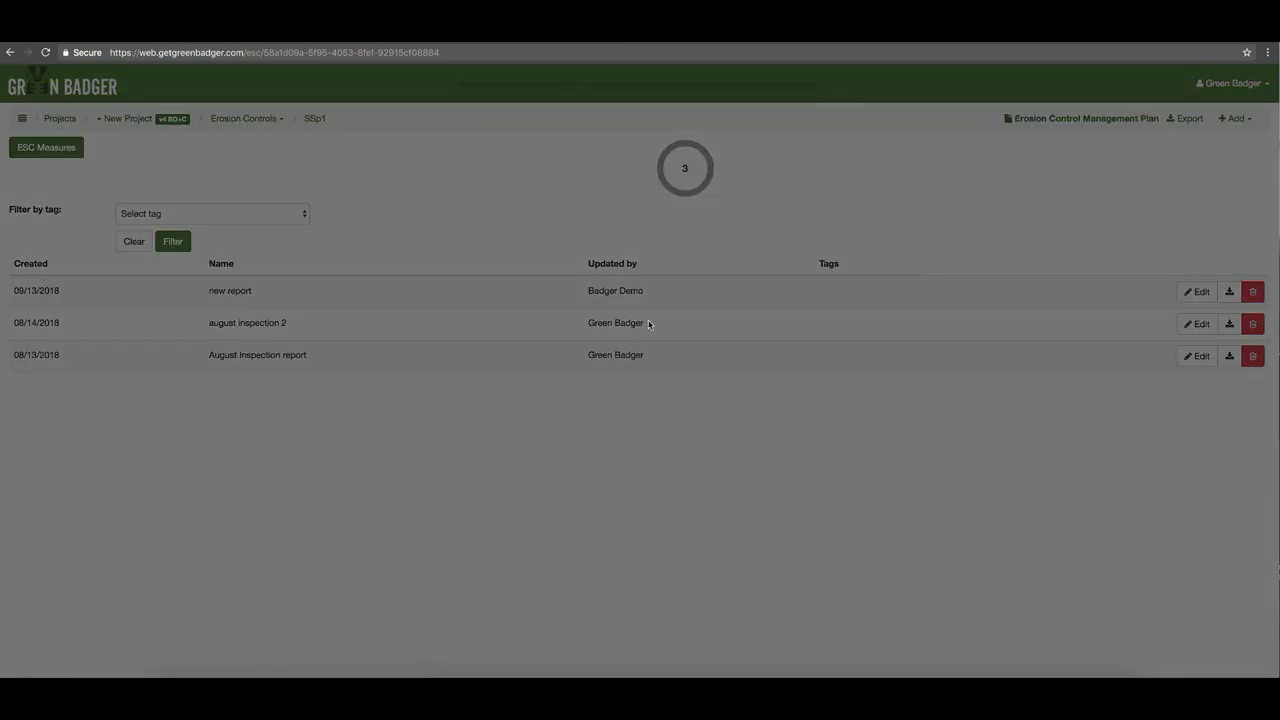
pyautogui.scroll(-1, 588, 412)
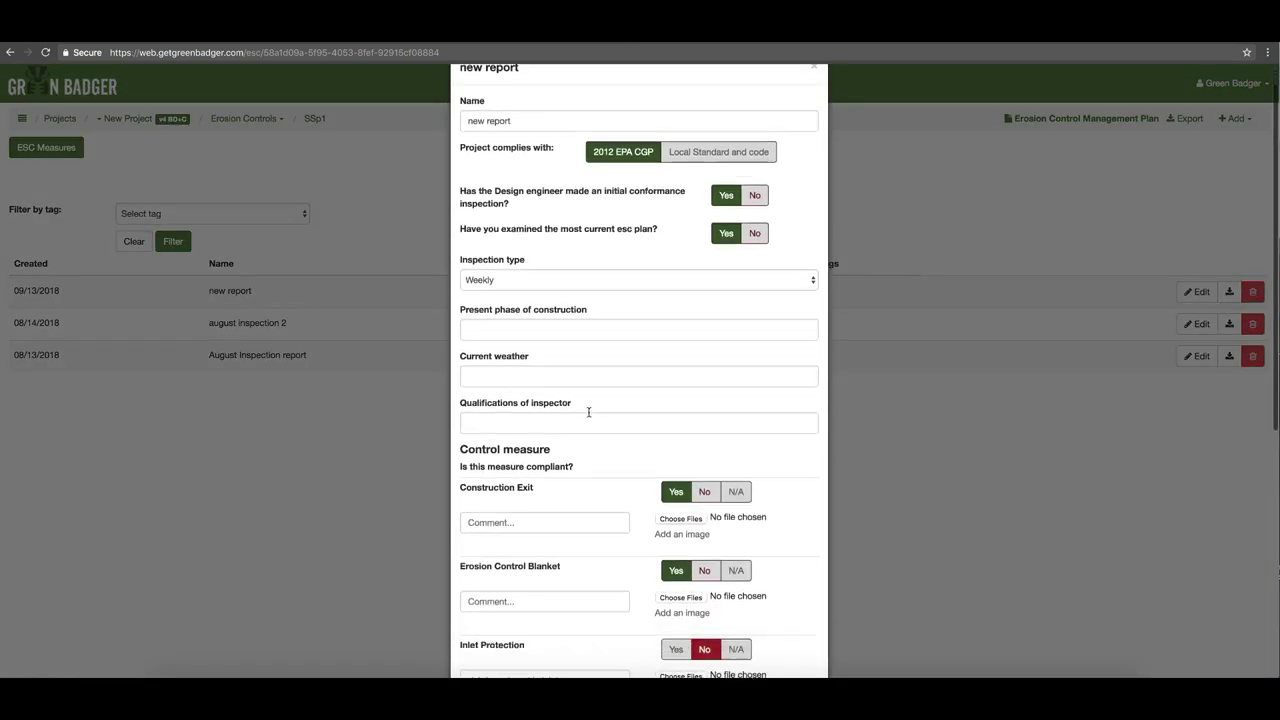
pyautogui.scroll(-2, 588, 412)
pyautogui.scroll(3, 589, 414)
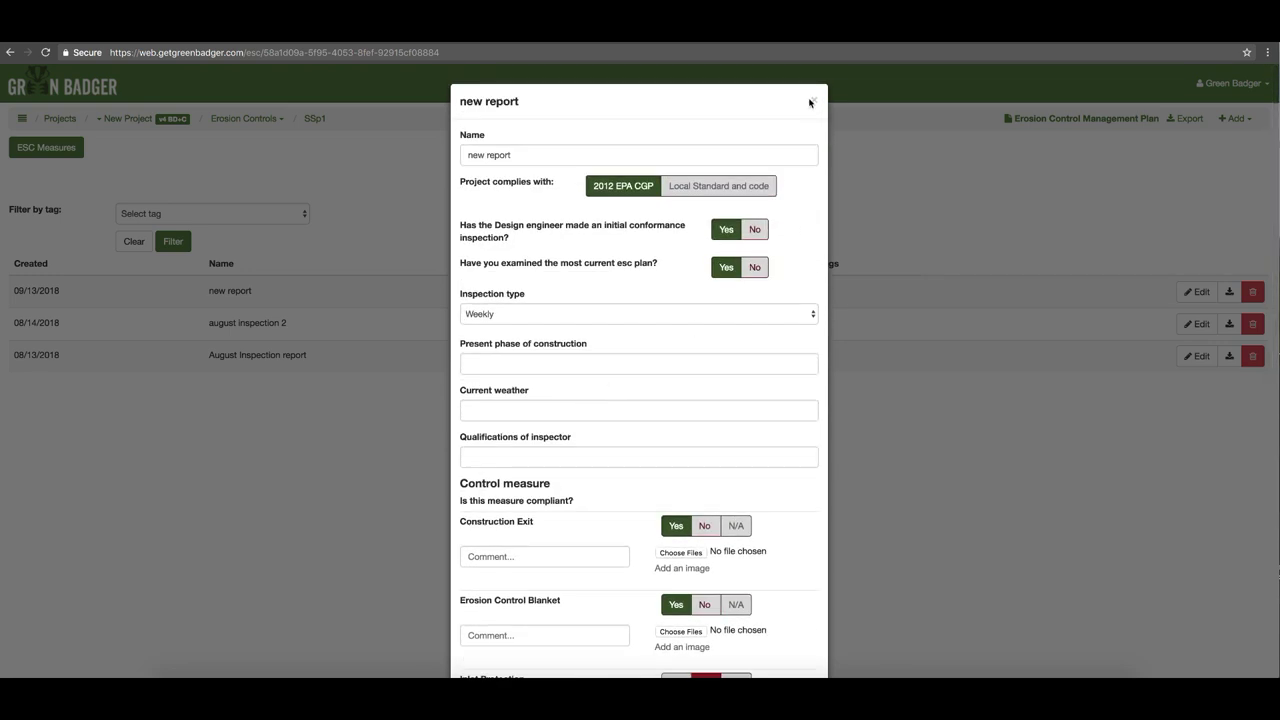
pyautogui.click(811, 102)
# Export the erosion control inspection named new report and open the downloaded PDF.
pyautogui.click(1230, 293)
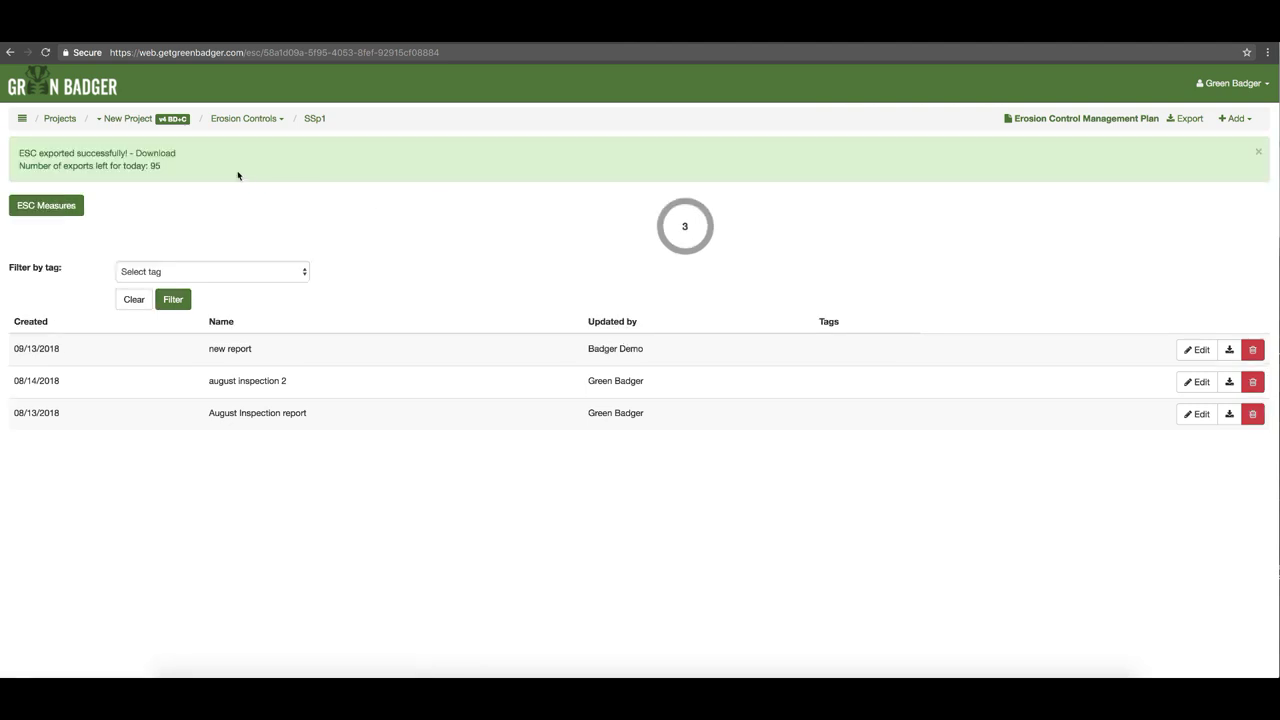
pyautogui.click(156, 154)
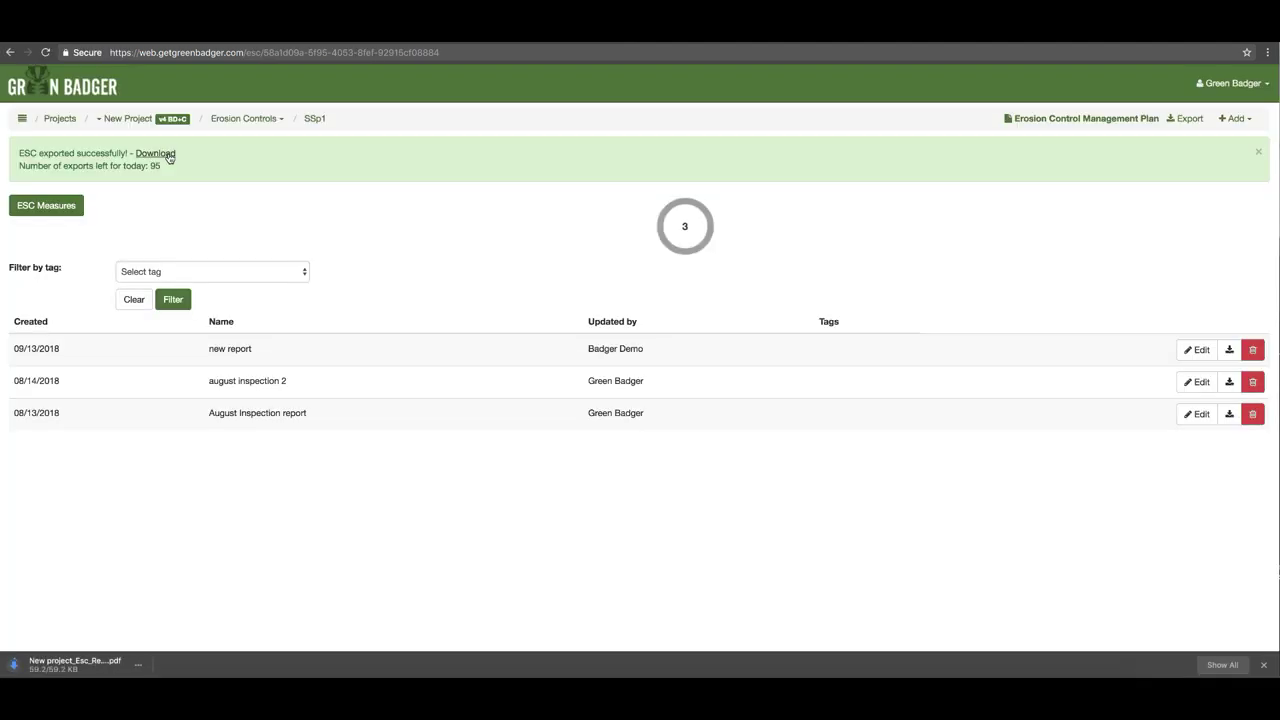
pyautogui.click(114, 665)
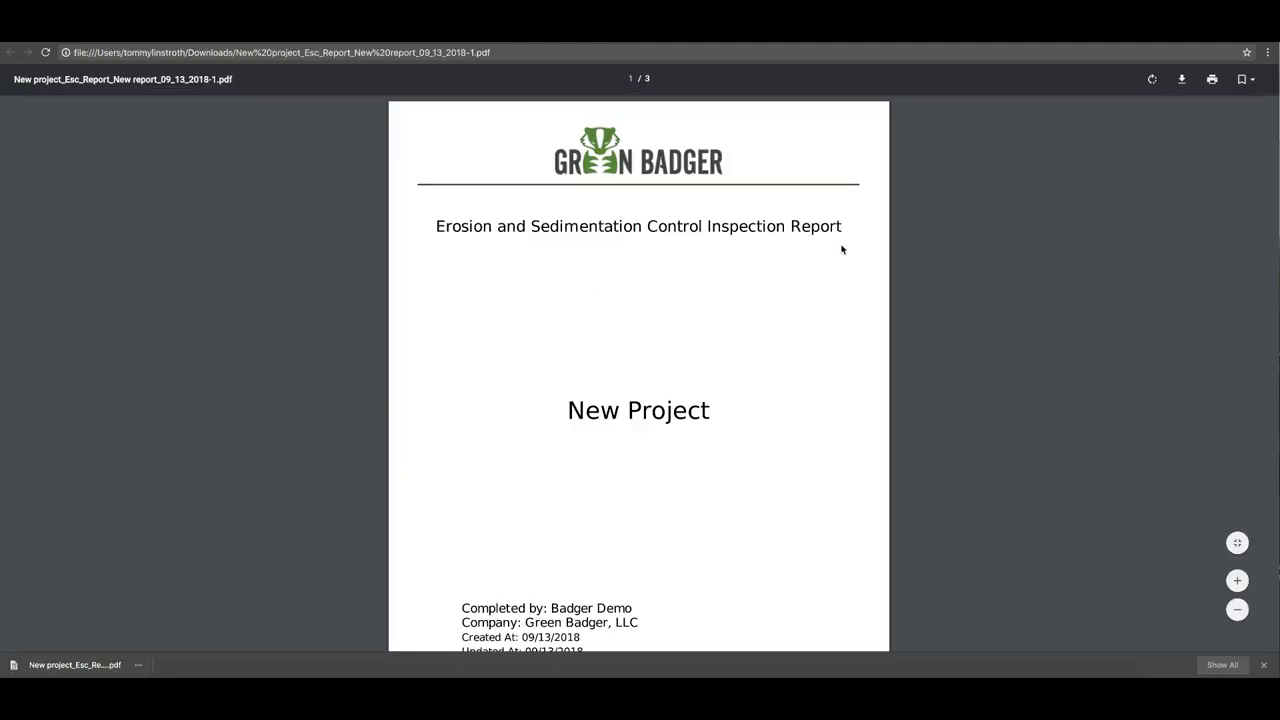
# Examine the erosion control report's inspection details, measure compliance table, comments, photo and signed certification statement.
pyautogui.scroll(-5, 649, 294)
pyautogui.scroll(-8, 632, 337)
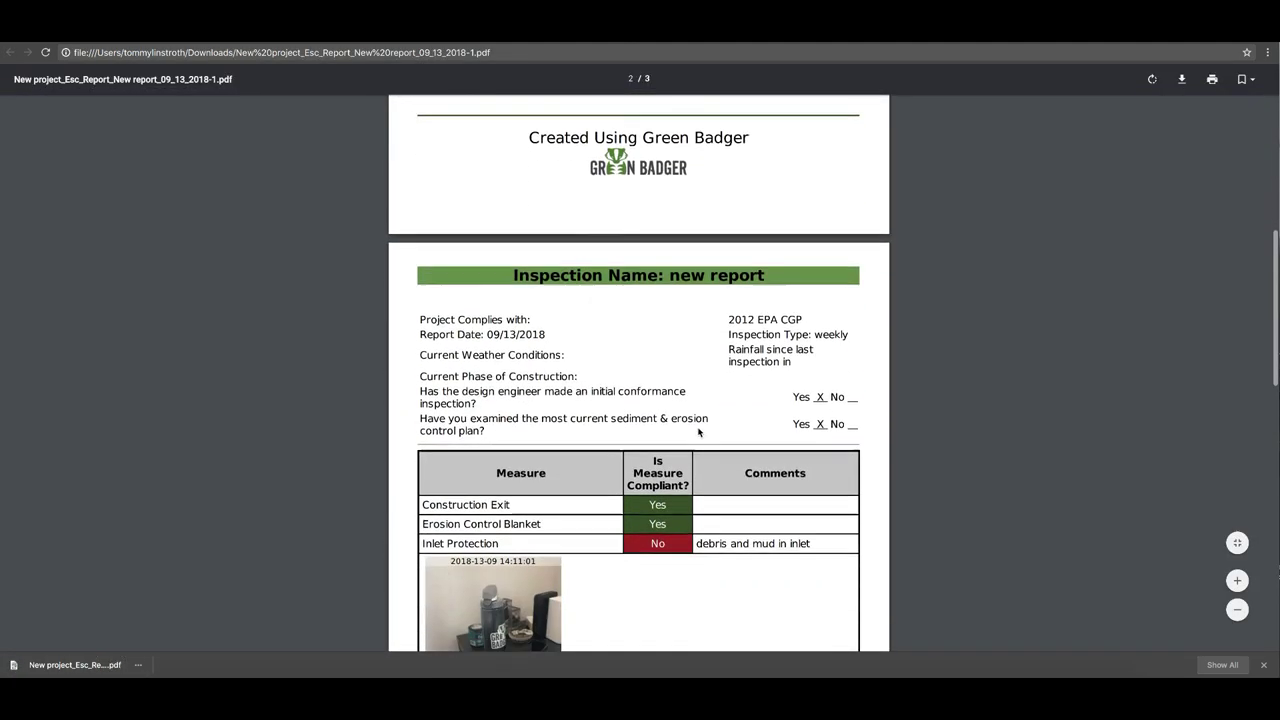
pyautogui.scroll(-2, 575, 363)
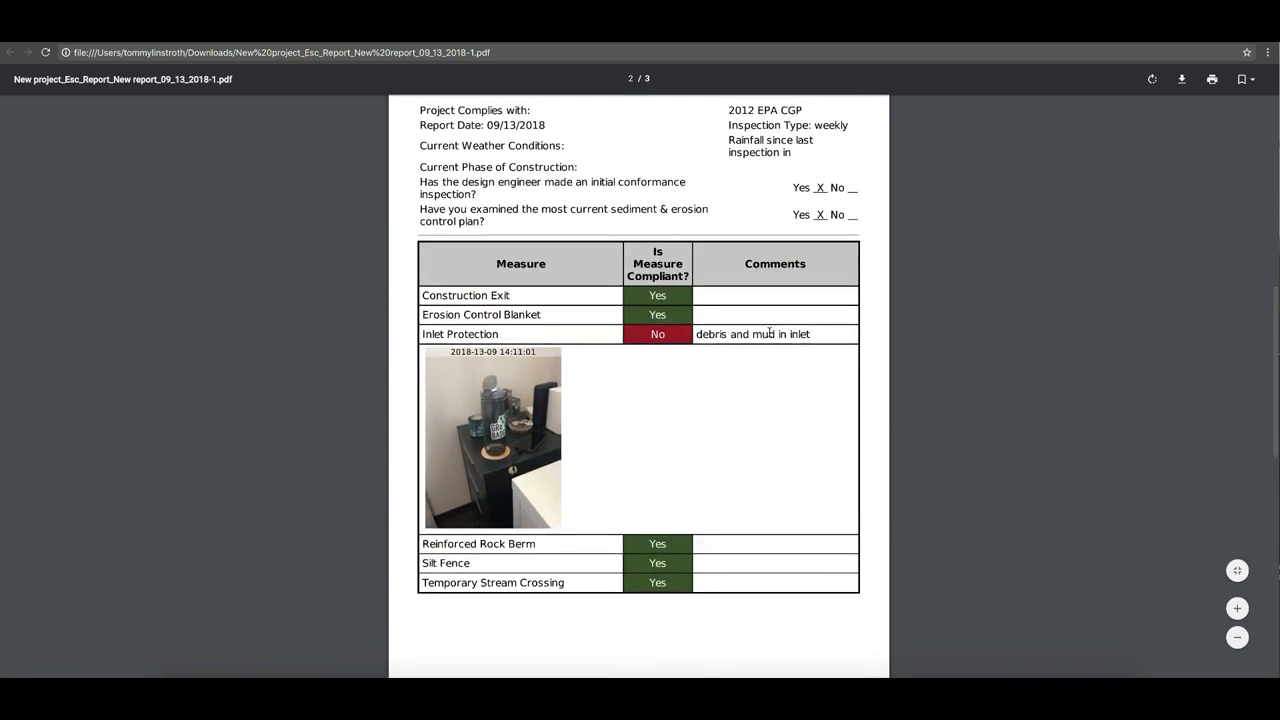
pyautogui.scroll(-5, 528, 414)
pyautogui.scroll(-3, 528, 414)
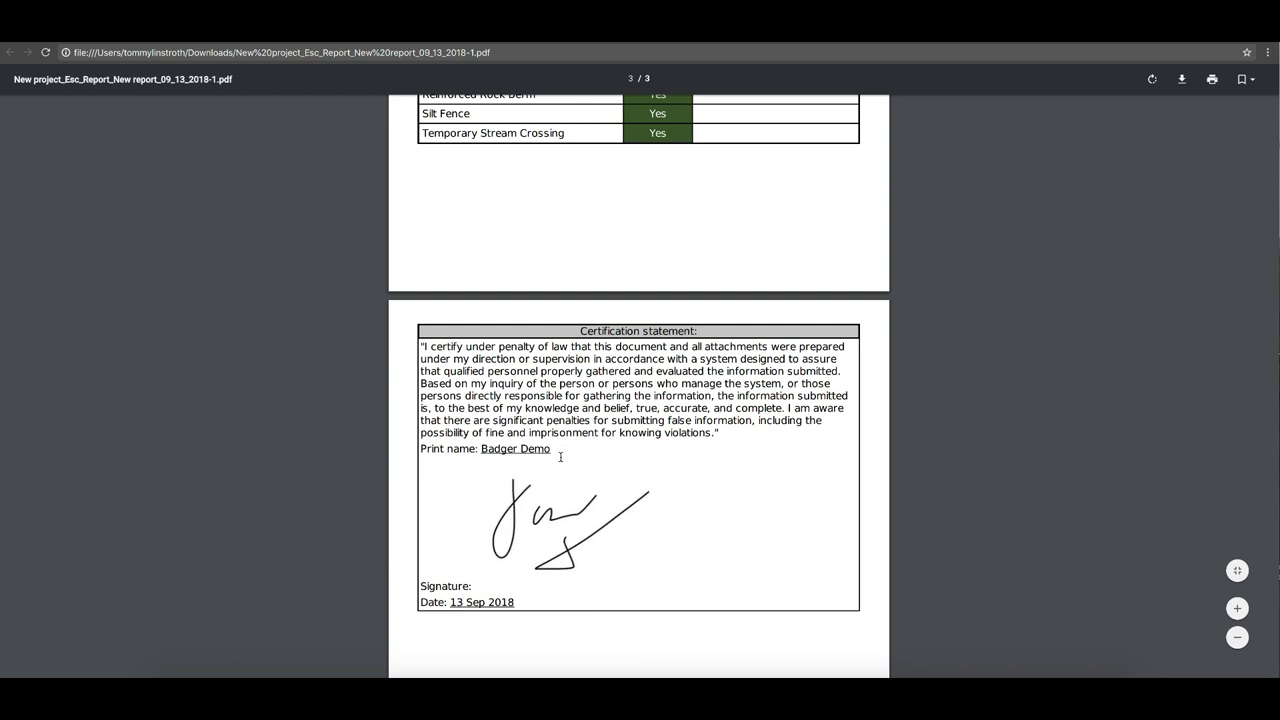
pyautogui.scroll(-4, 560, 456)
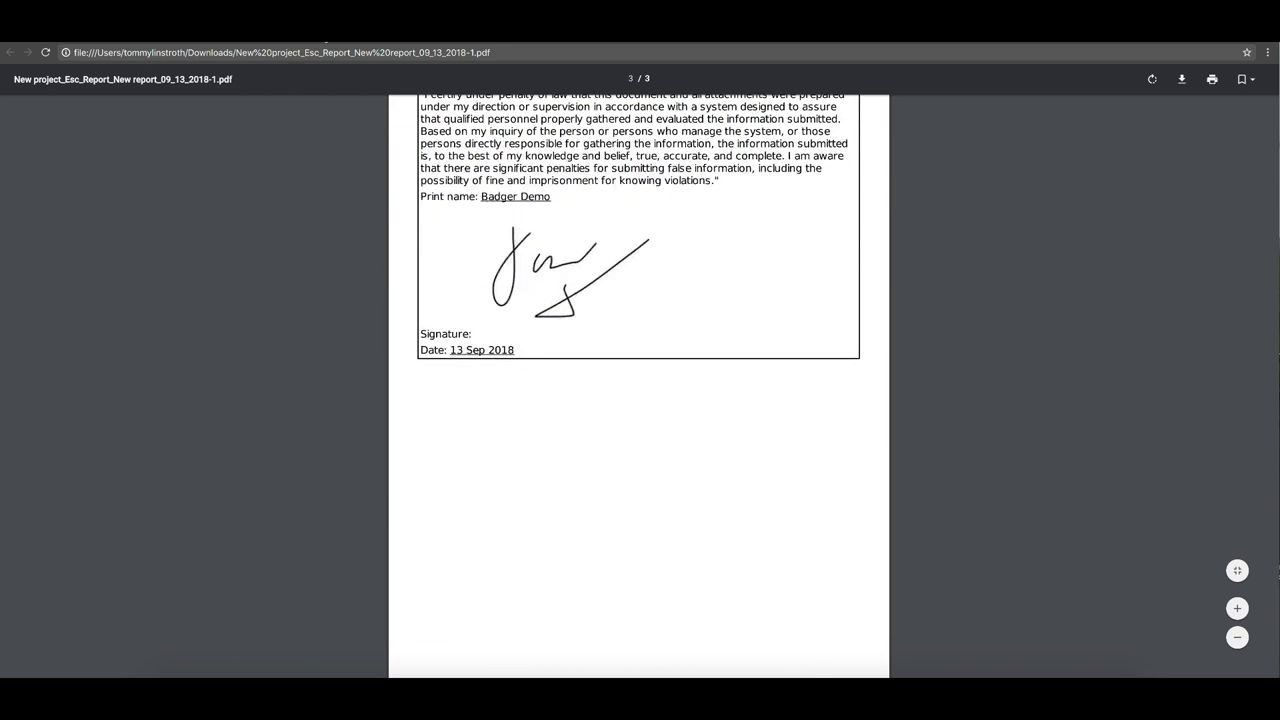
# Close the erosion control report and return to the overview of all projects.
pyautogui.hotkey('ctrl', 'w')
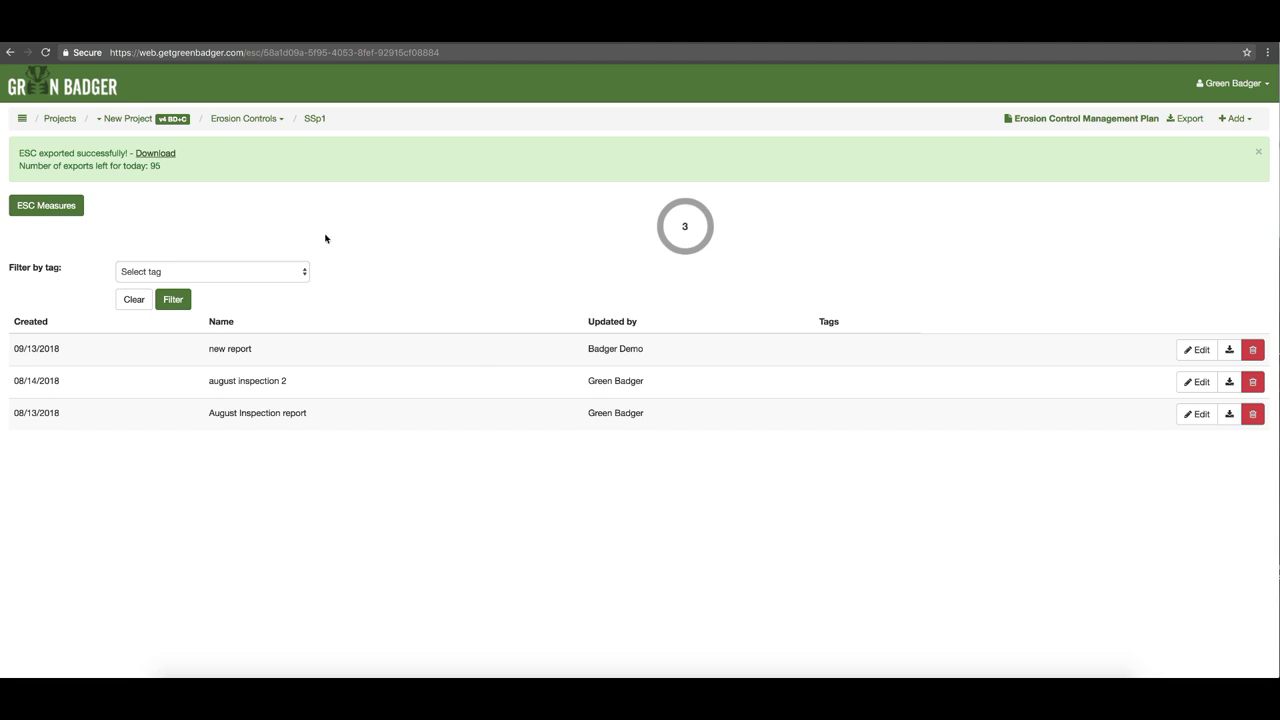
pyautogui.moveTo(326, 237); pyautogui.dragTo(300, 322)
pyautogui.click(42, 88)
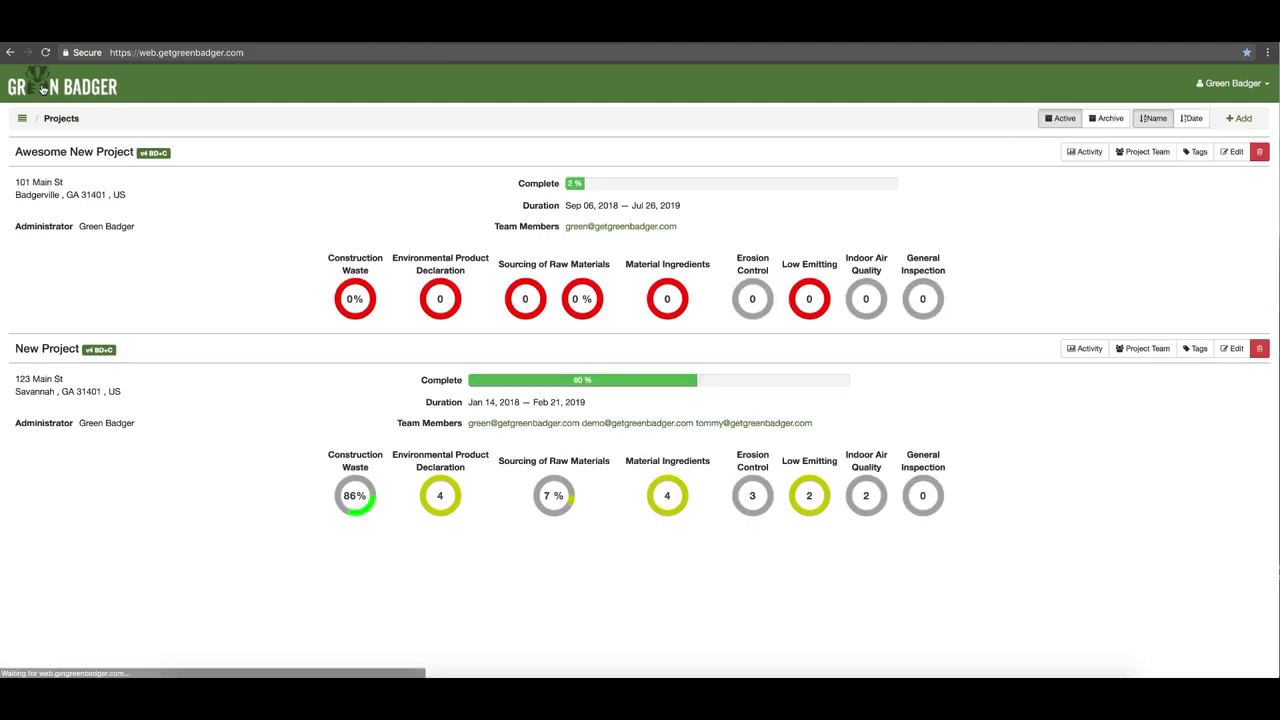